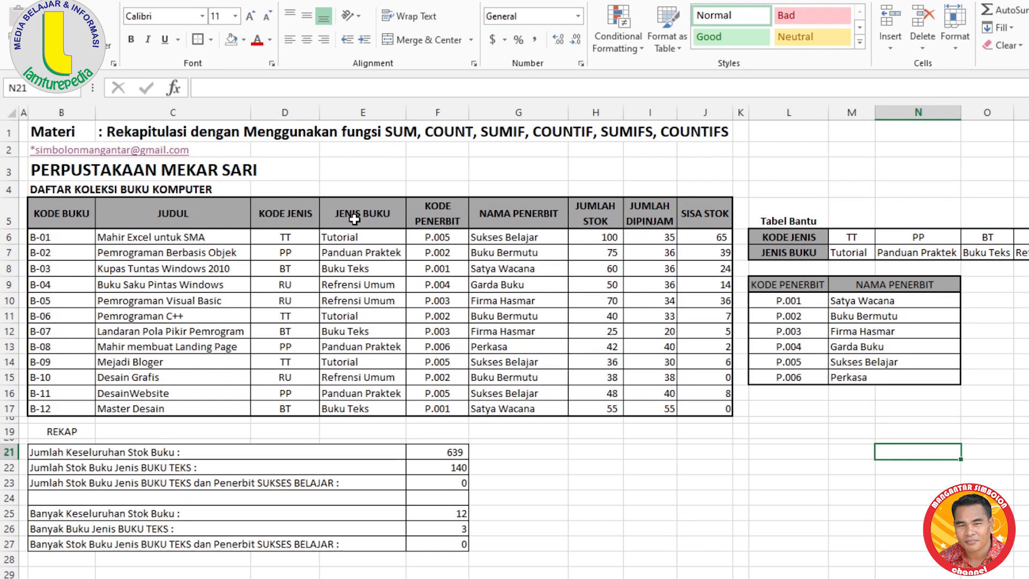
Clear the existing results in F21:F27 of the REKAP table
left_click_drag(456, 453, 459, 546)
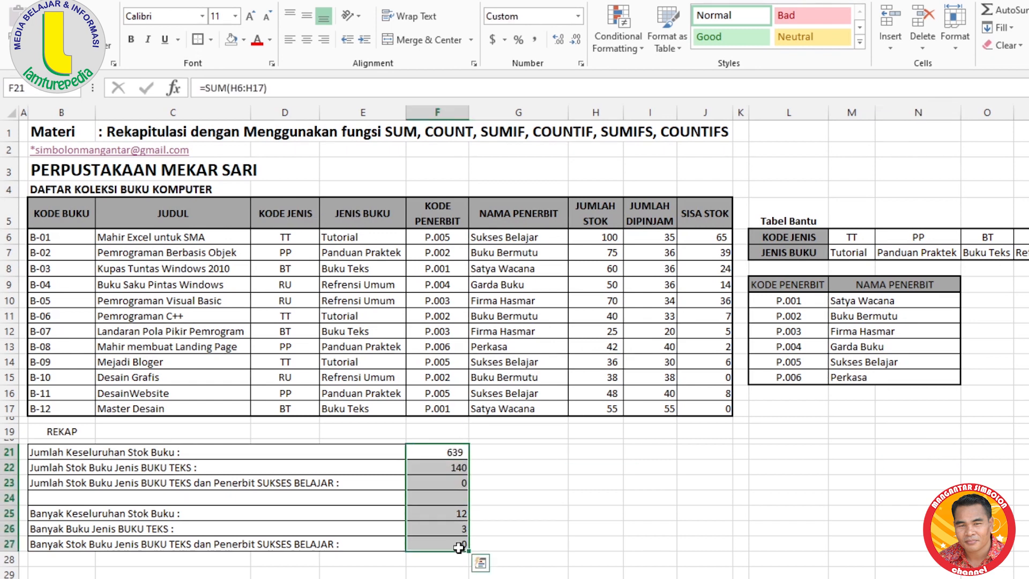
key("Delete")
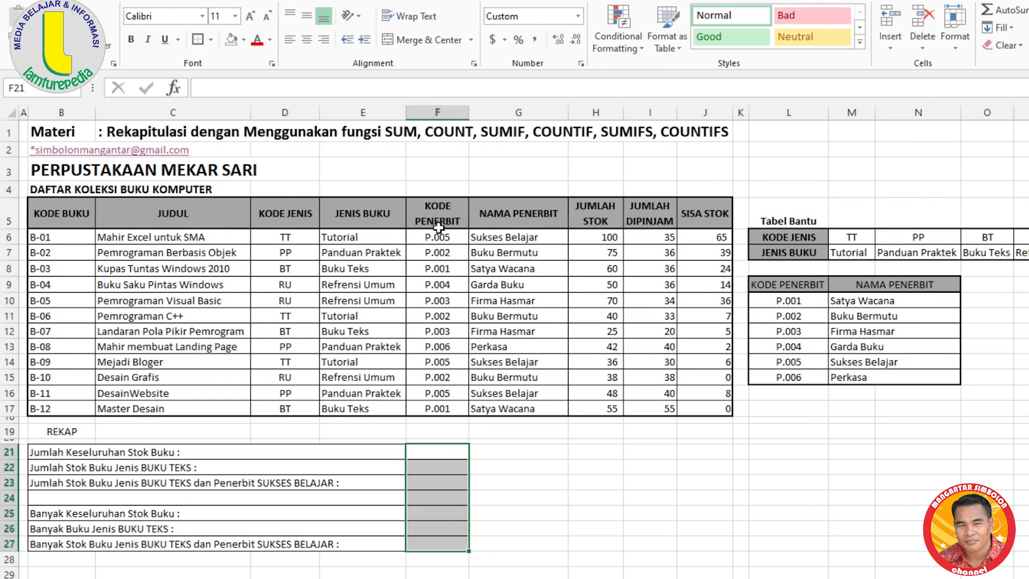
Examine the NAMA PENERBIT, JUMLAH STOK, JUMLAH DIPINJAM and SISA STOK columns of the book collection table
left_click(531, 225)
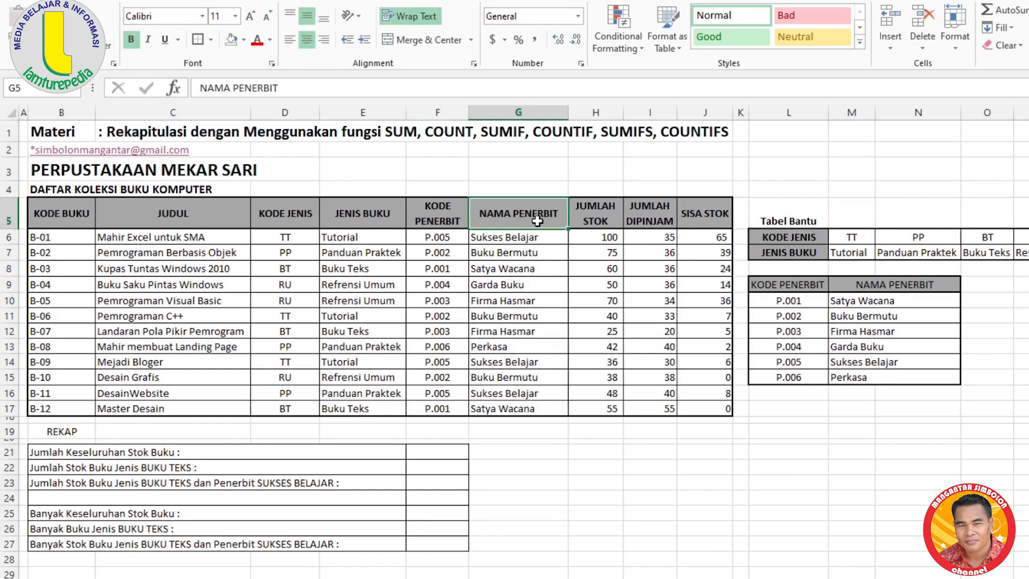
left_click(609, 220)
left_click(648, 213)
left_click(717, 218)
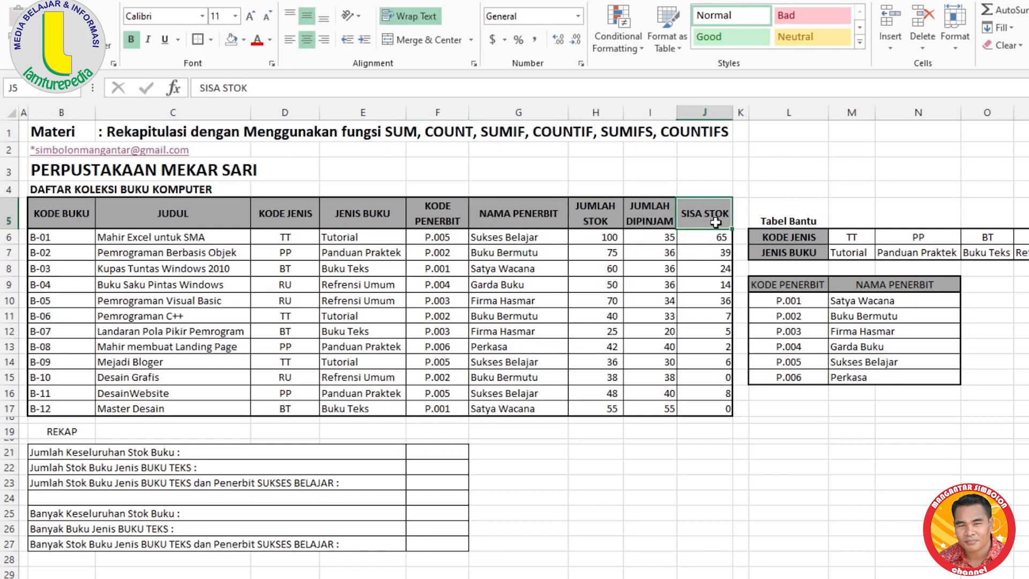
left_click(835, 493)
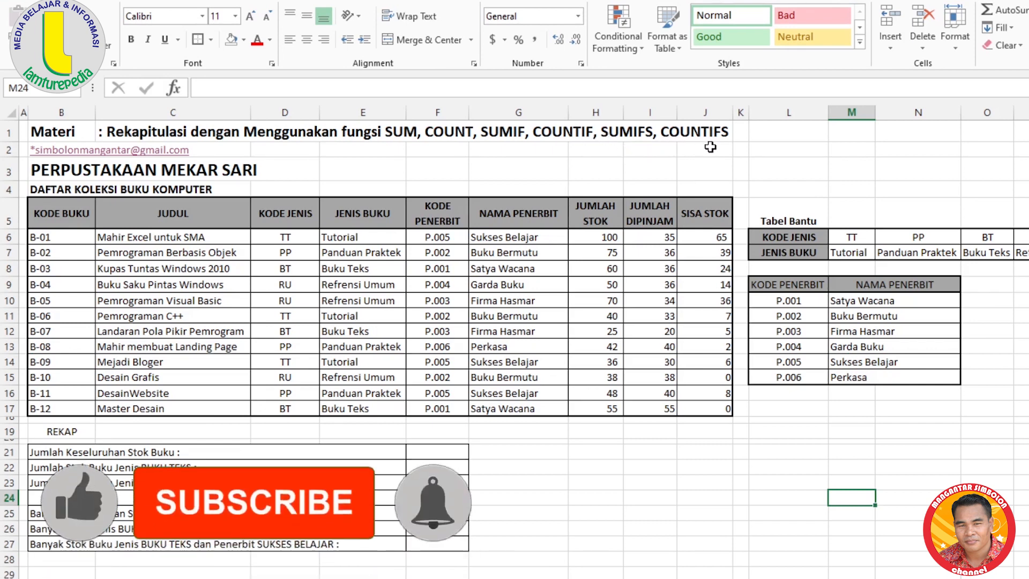
left_click(642, 472)
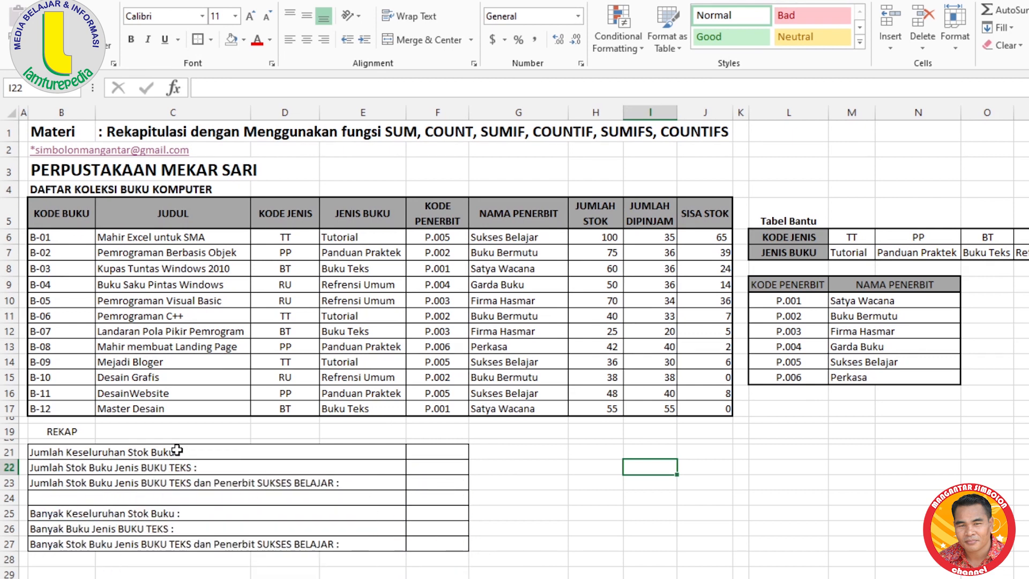
left_click_drag(605, 238, 603, 389)
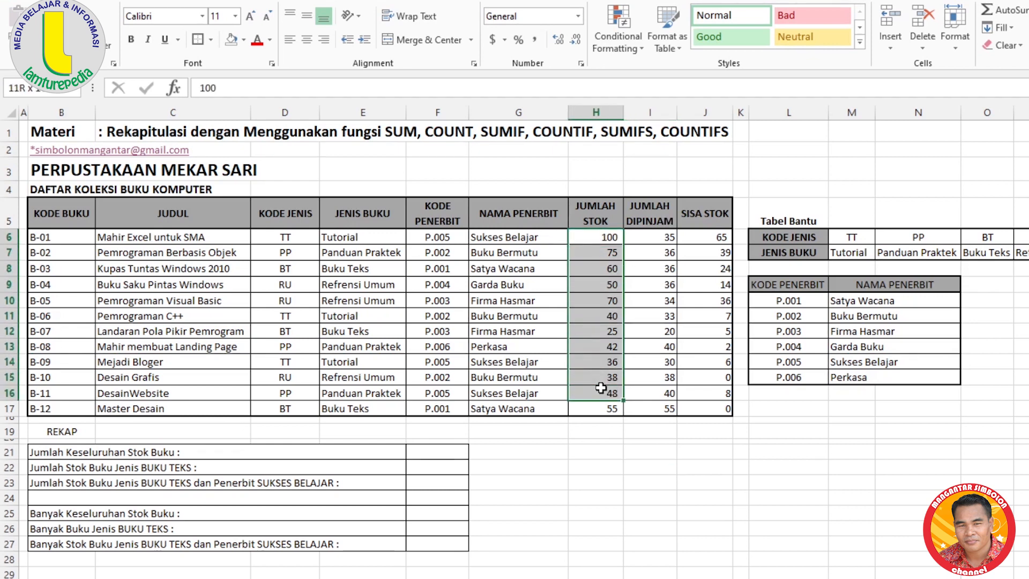
left_click(601, 482)
Replace "Keseluruhan" with "item" in the B25 label so it reads "Banyak item Stok Buku :"
left_click(34, 513)
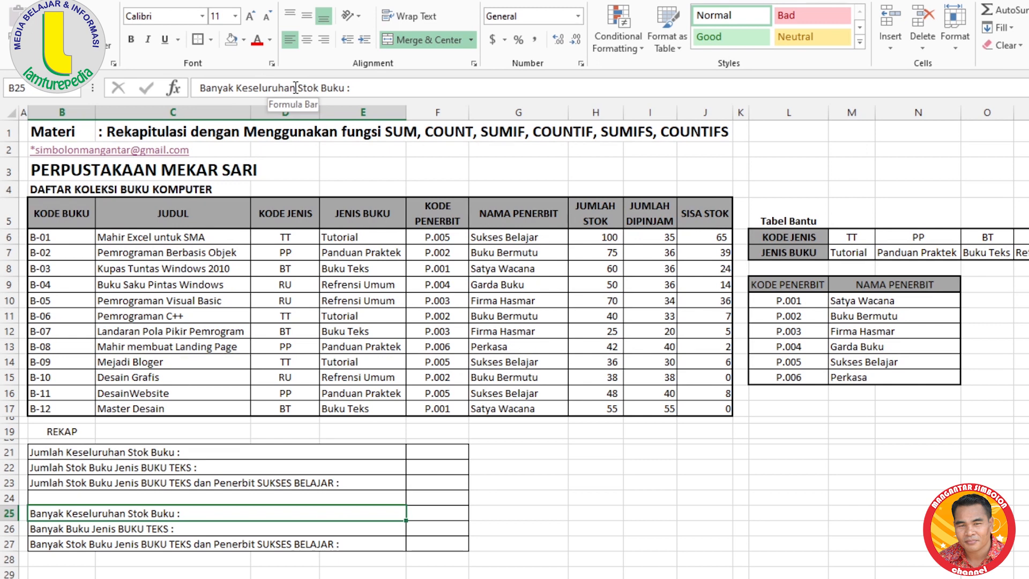
left_click_drag(295, 87, 236, 89)
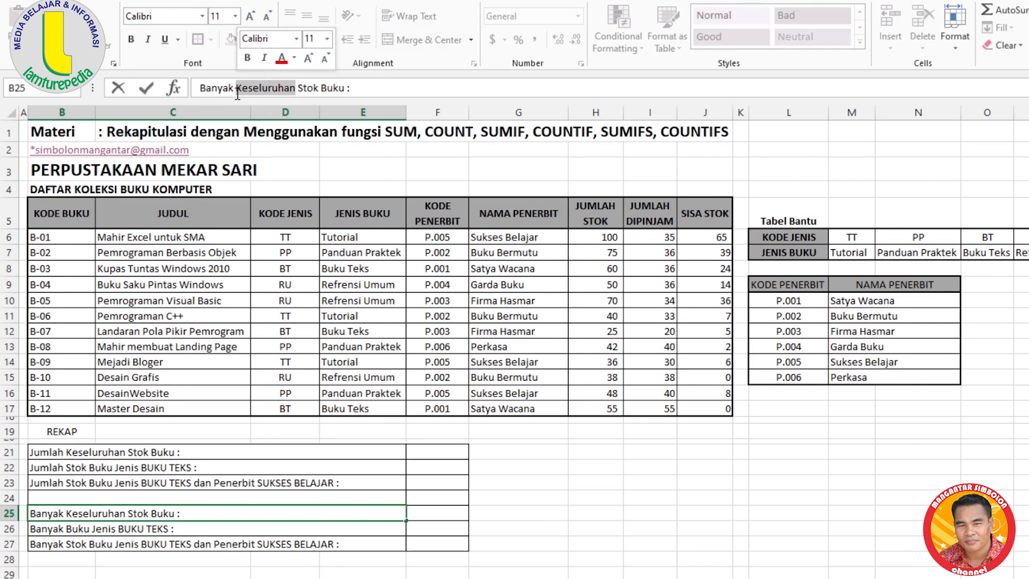
type("item")
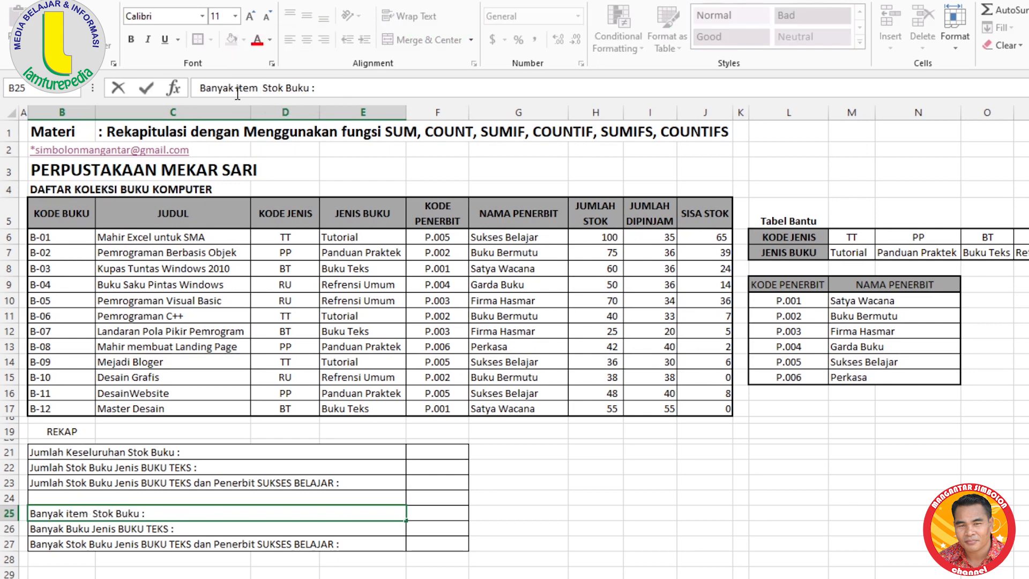
key("Return")
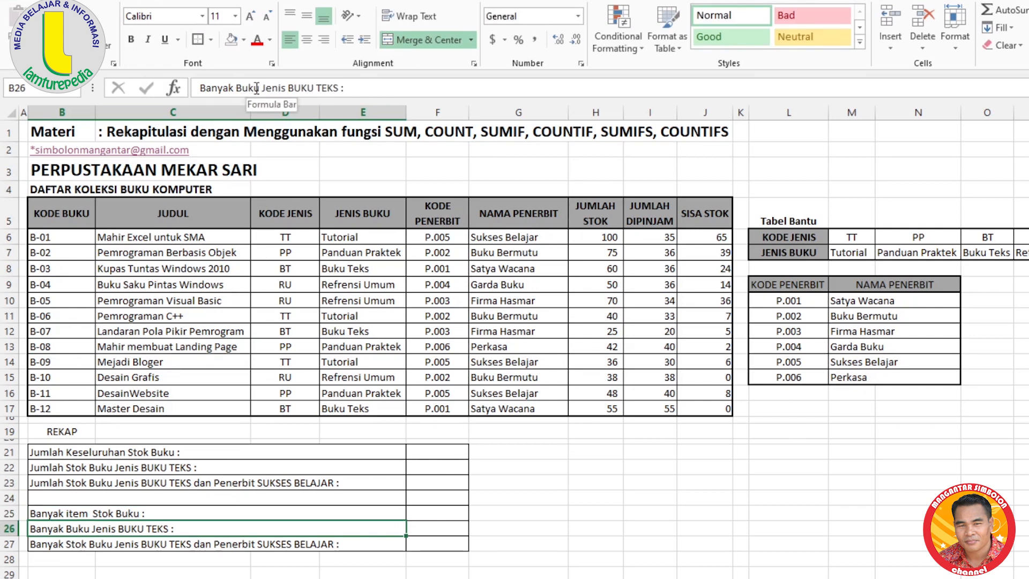
Insert "item" into the B26 label so it reads "Banyak item Buku Jenis BUKU TEKS :"
left_click_drag(260, 89, 244, 89)
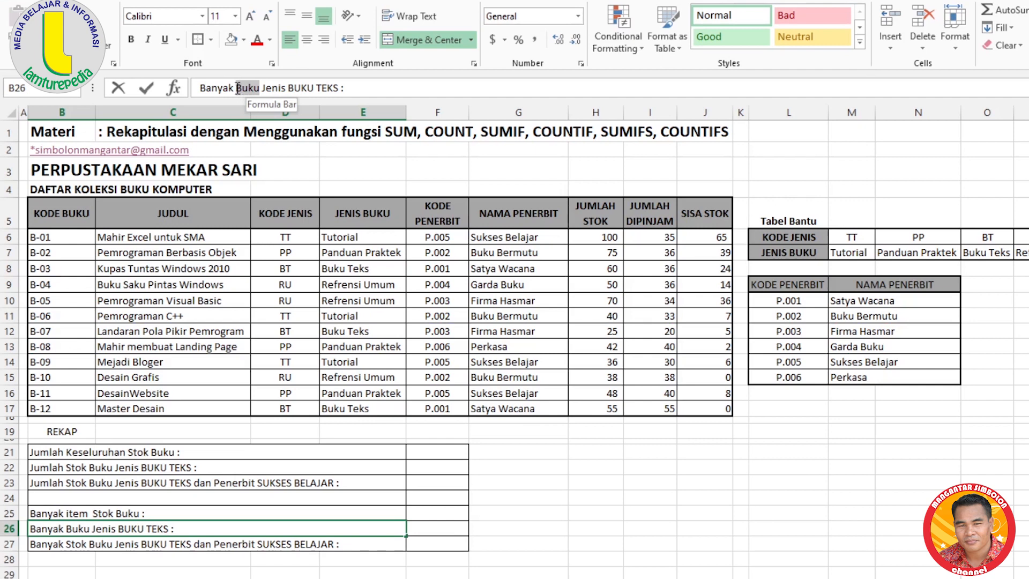
left_click(237, 88)
type("item")
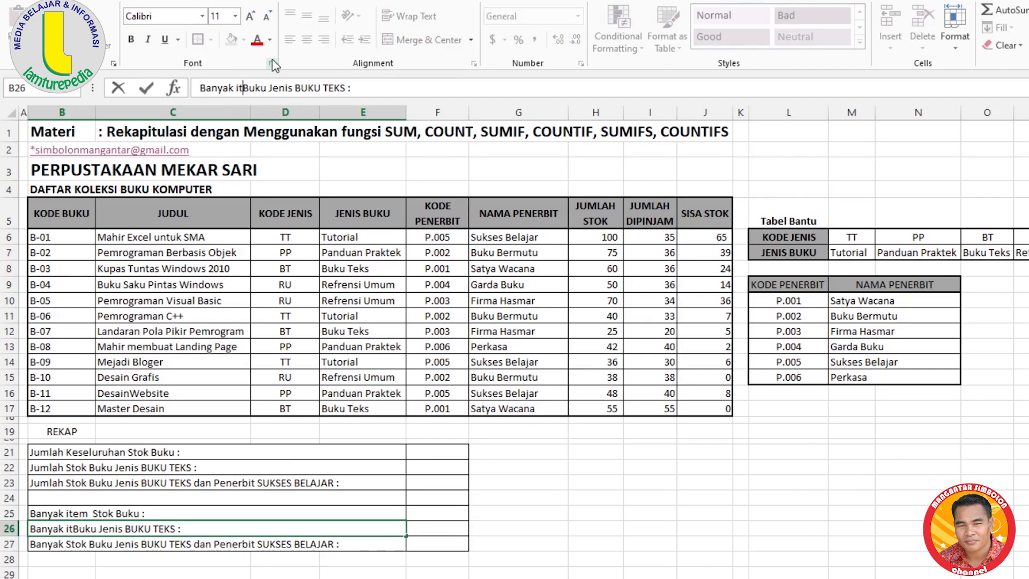
key("Return")
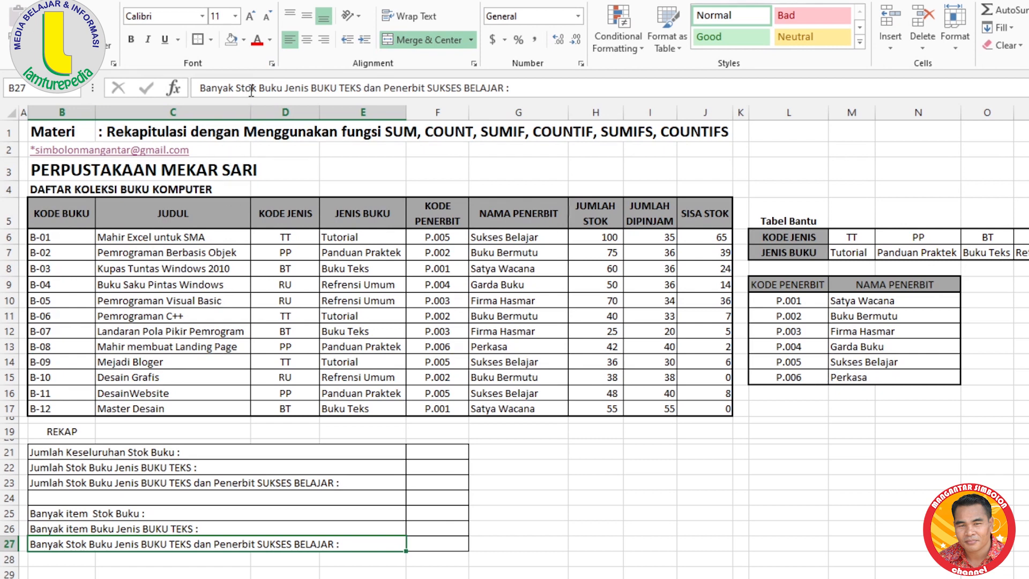
Replace "Stok" with "item" in the B27 label so it reads "Banyak item Buku Jenis BUKU TEKS dan Penerbit SUKSES BELAJAR :"
left_click_drag(256, 90, 246, 91)
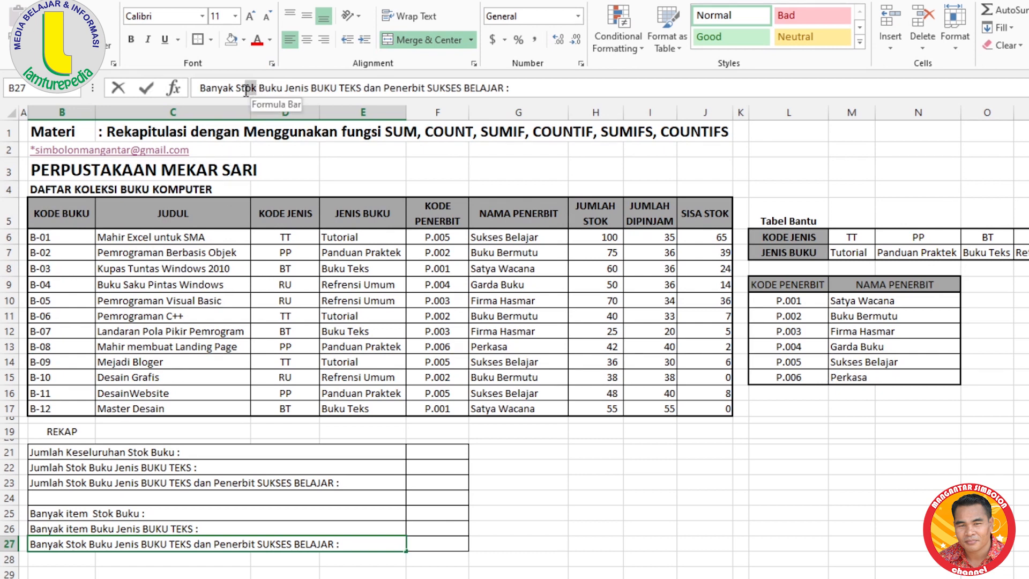
type("item")
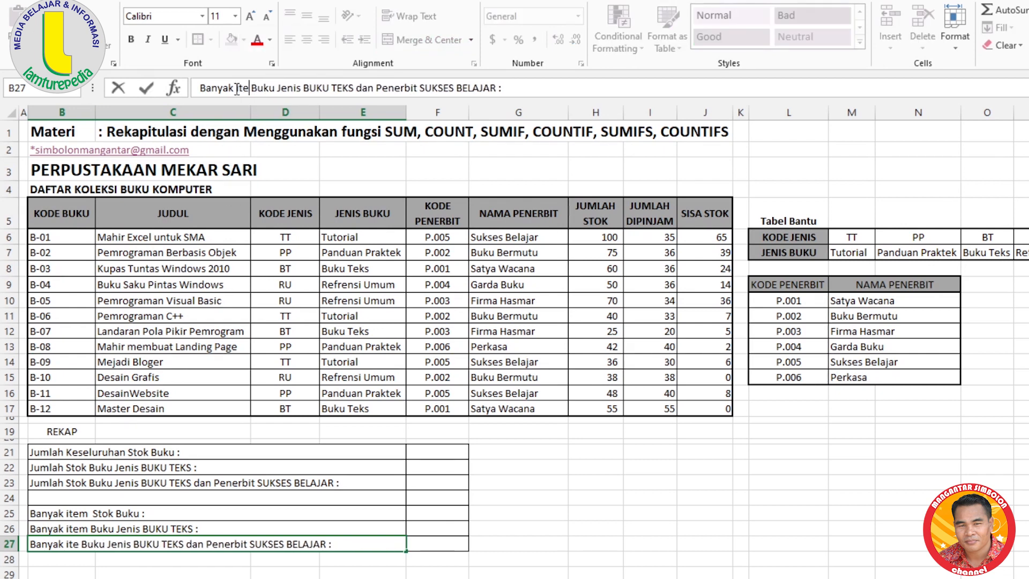
key("Return")
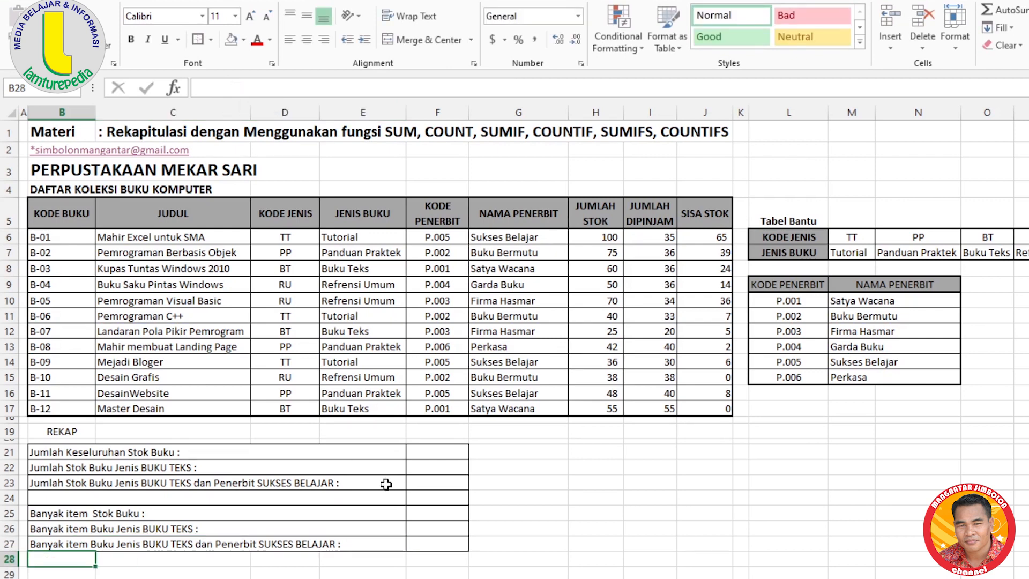
Review the REKAP heading, the Jumlah Keseluruhan Stok Buku row and the JUMLAH STOK values it has to total
left_click(587, 516)
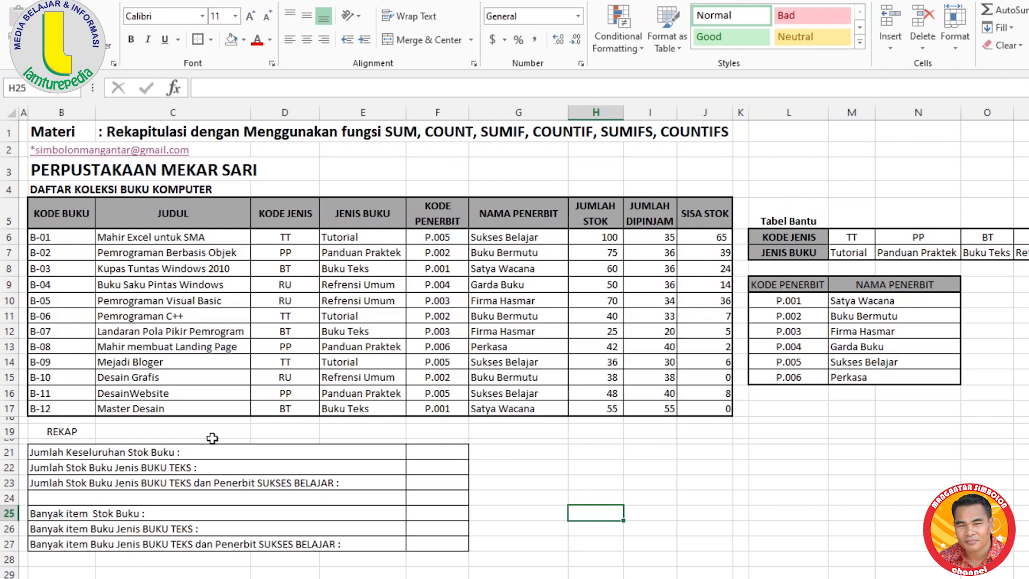
left_click(572, 453)
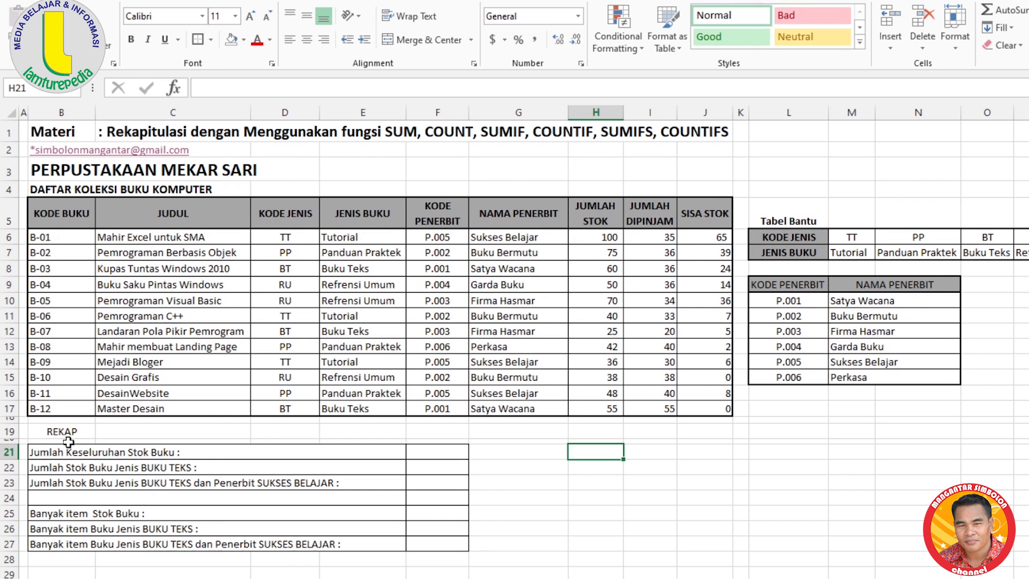
left_click(48, 433)
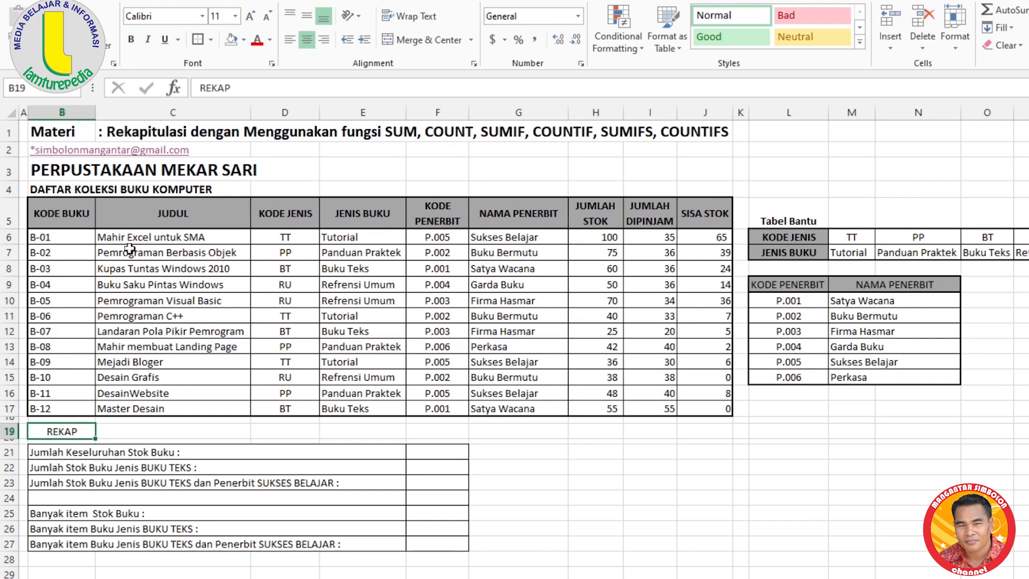
left_click(42, 454)
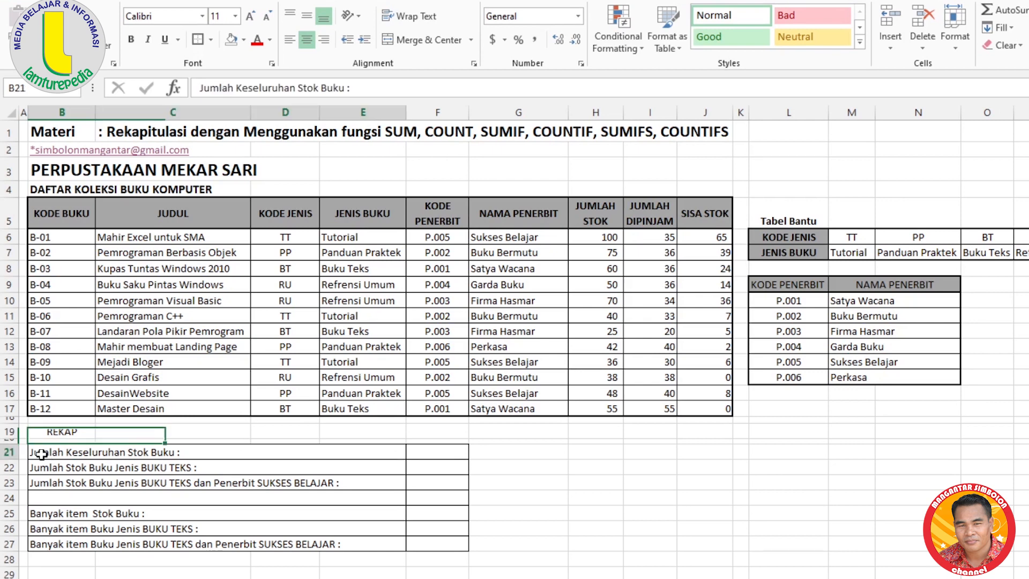
left_click(435, 455)
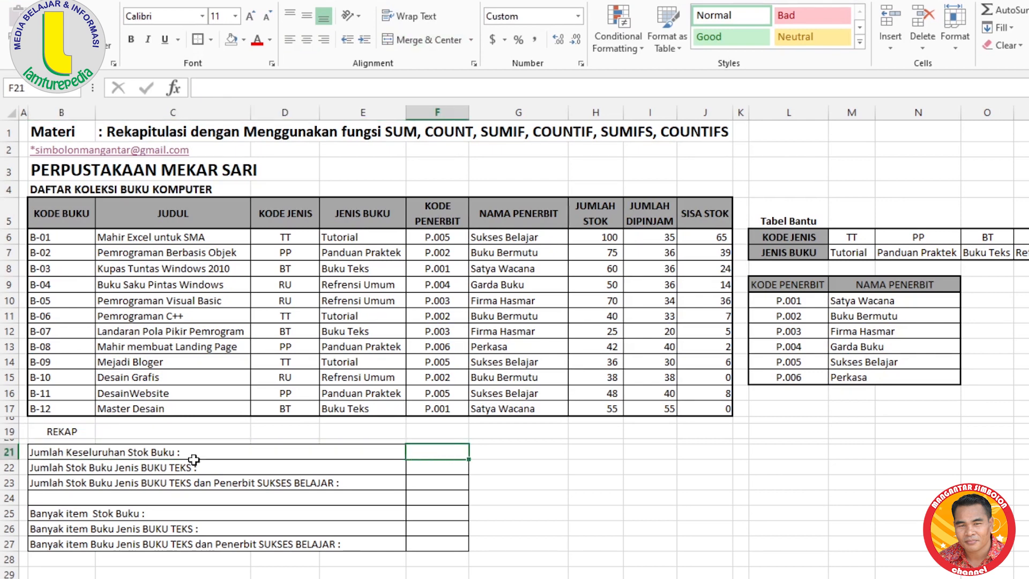
left_click(600, 480)
left_click(50, 456)
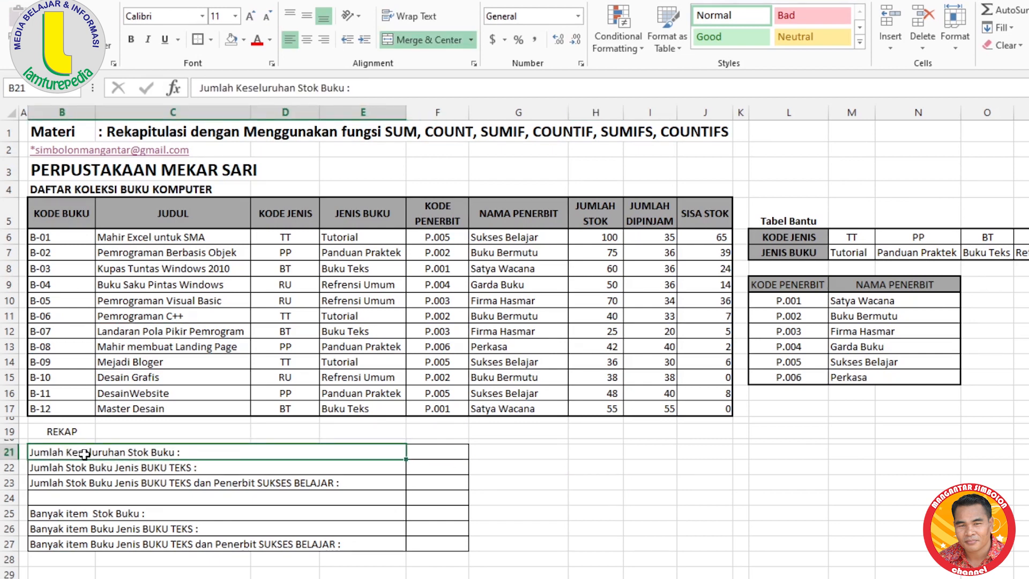
left_click(587, 450)
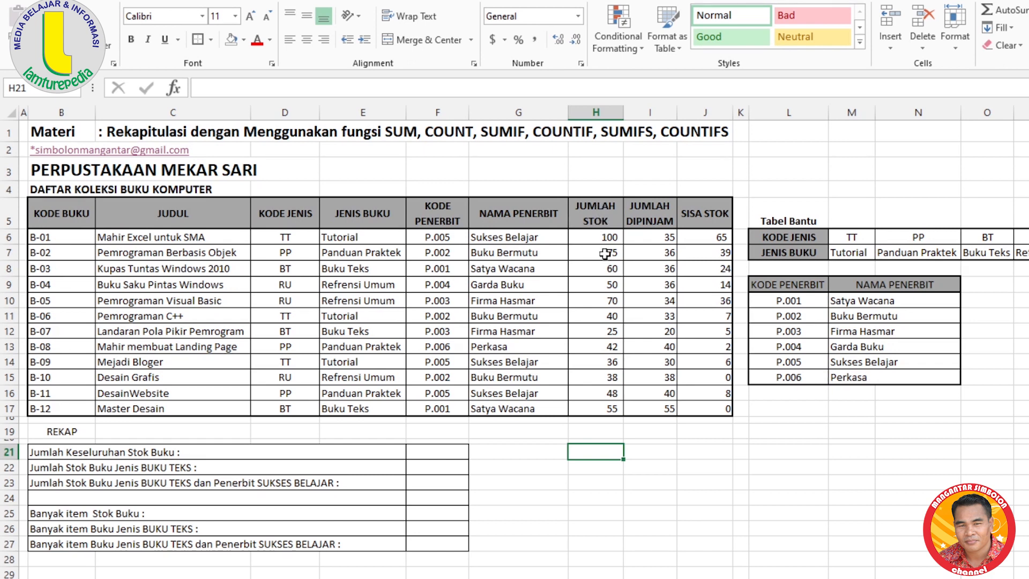
left_click_drag(606, 240, 601, 412)
left_click(609, 482)
Total the JUMLAH STOK column in F21 with the formula =SUM(H6:H17)
left_click(444, 451)
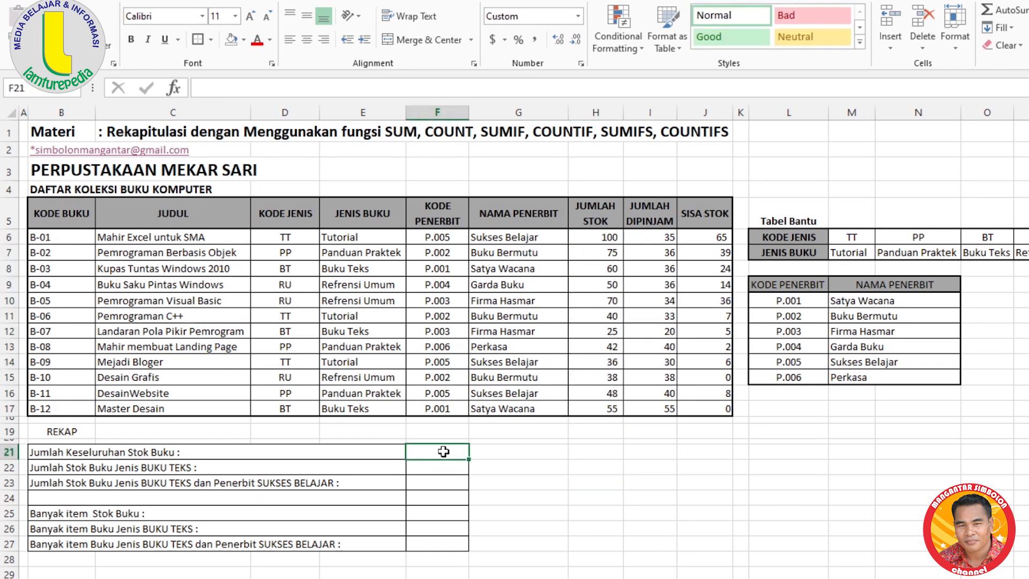
type("=sum")
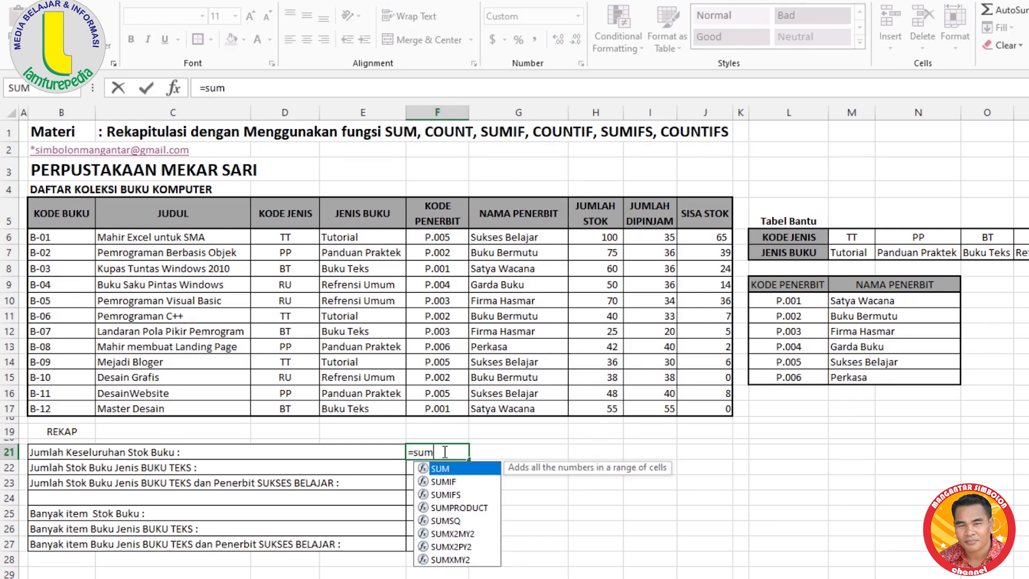
type("(")
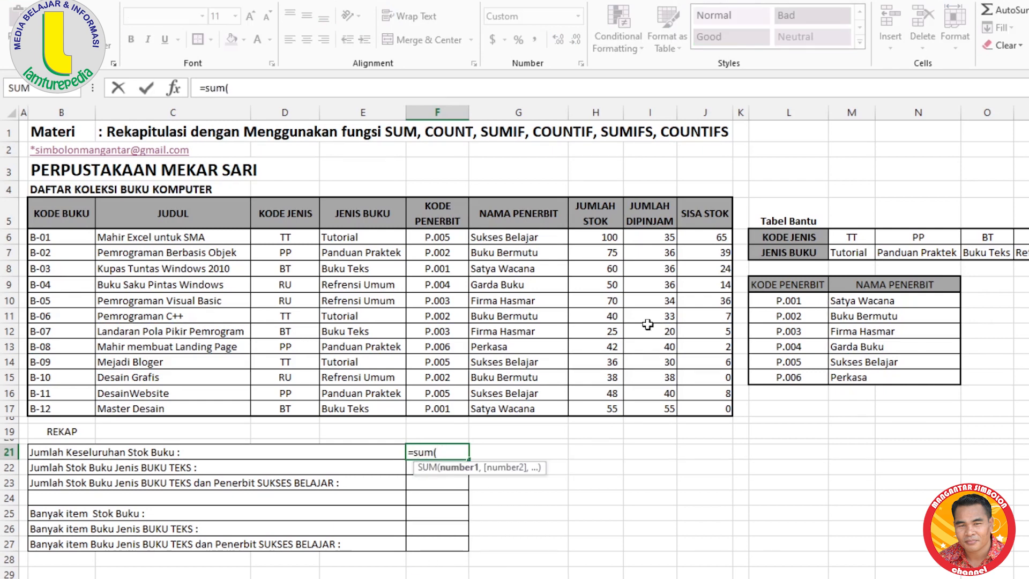
left_click_drag(606, 238, 609, 406)
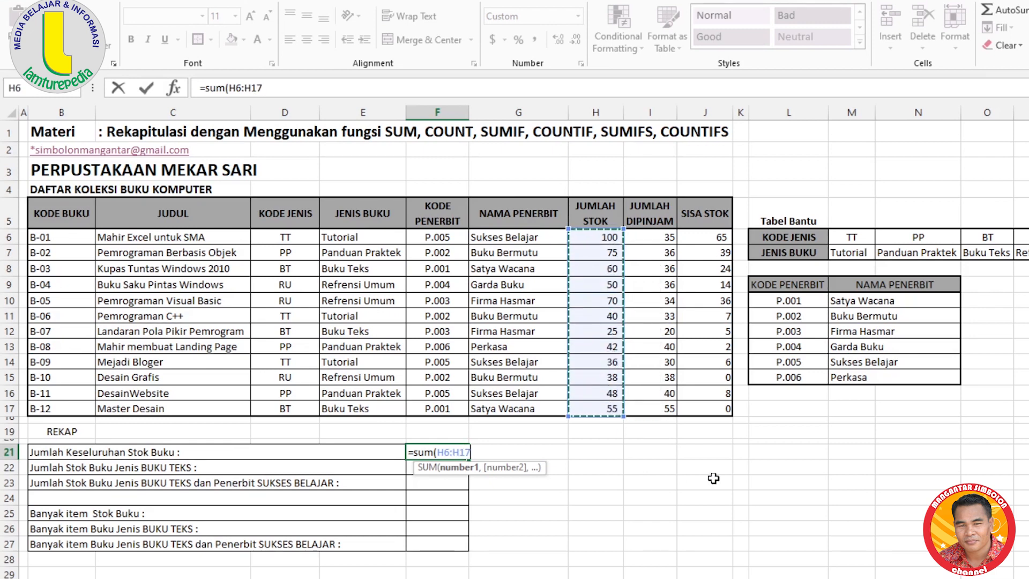
left_click(590, 237)
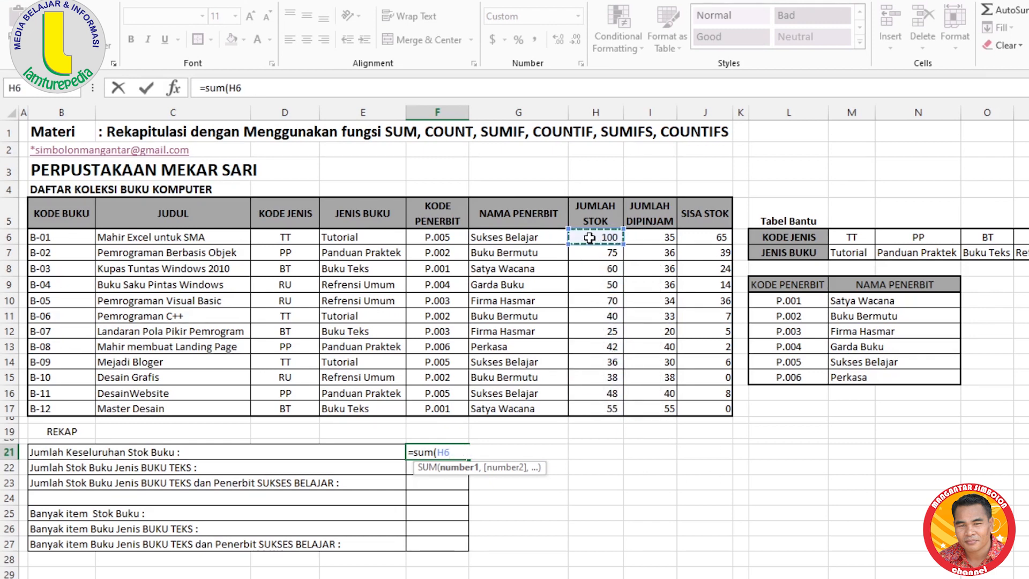
left_click(608, 408, "shift")
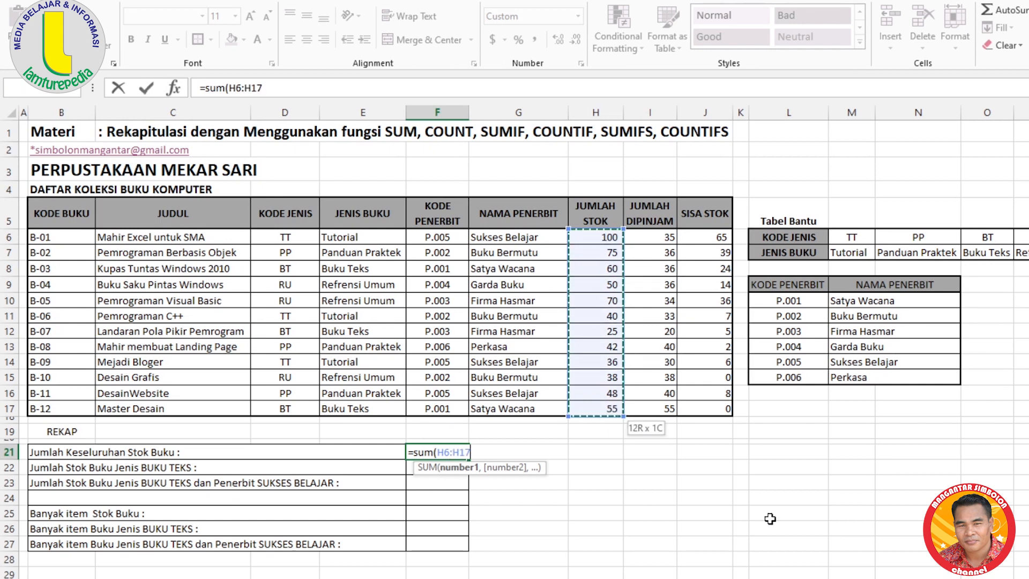
type(")")
key("Return")
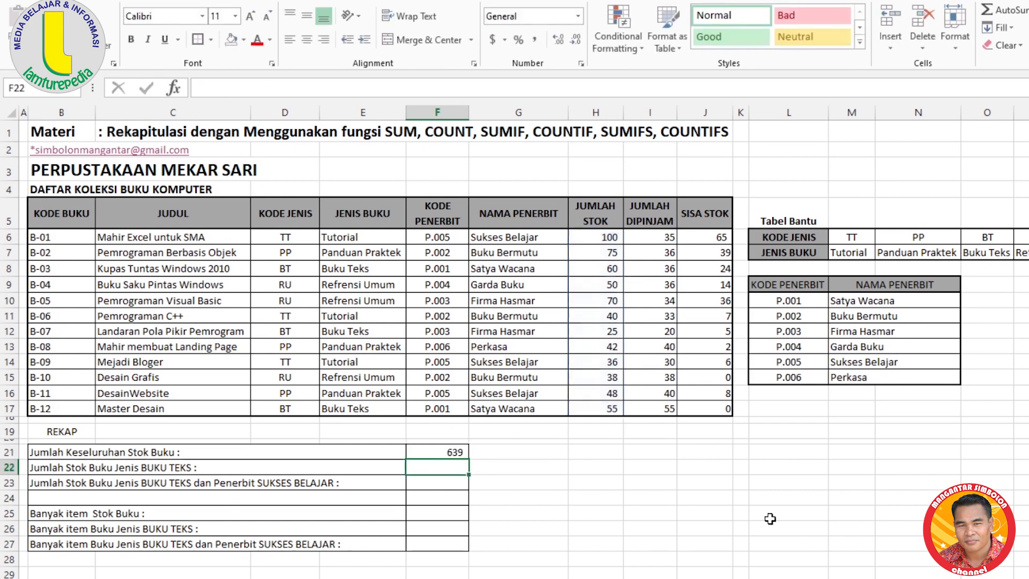
left_click(450, 453)
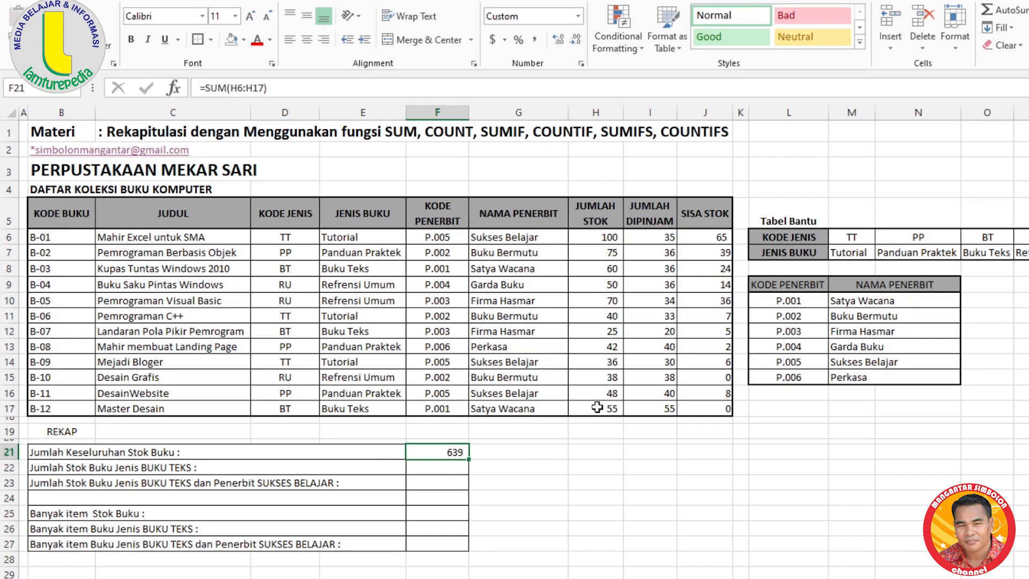
left_click(572, 474)
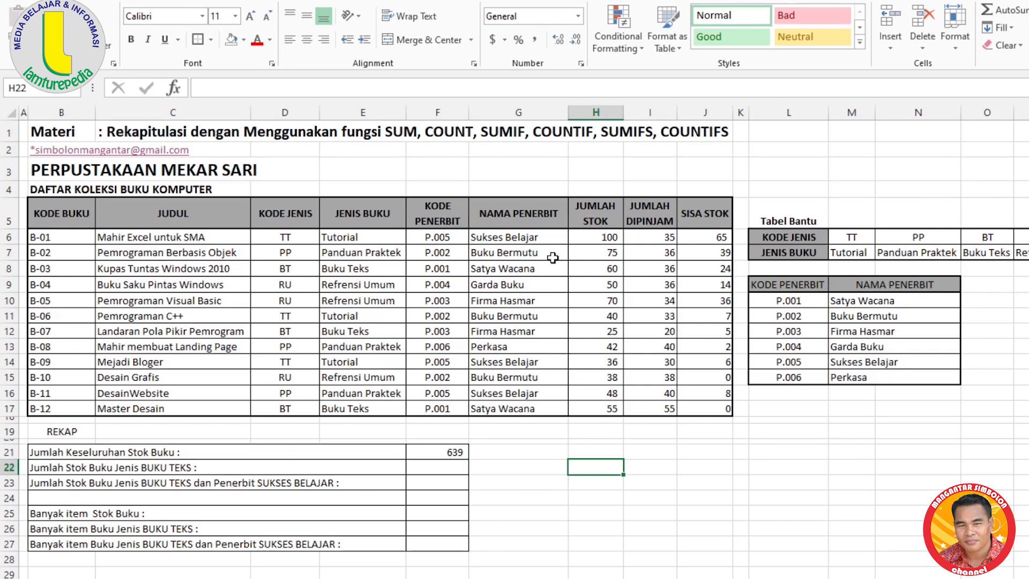
left_click(809, 529)
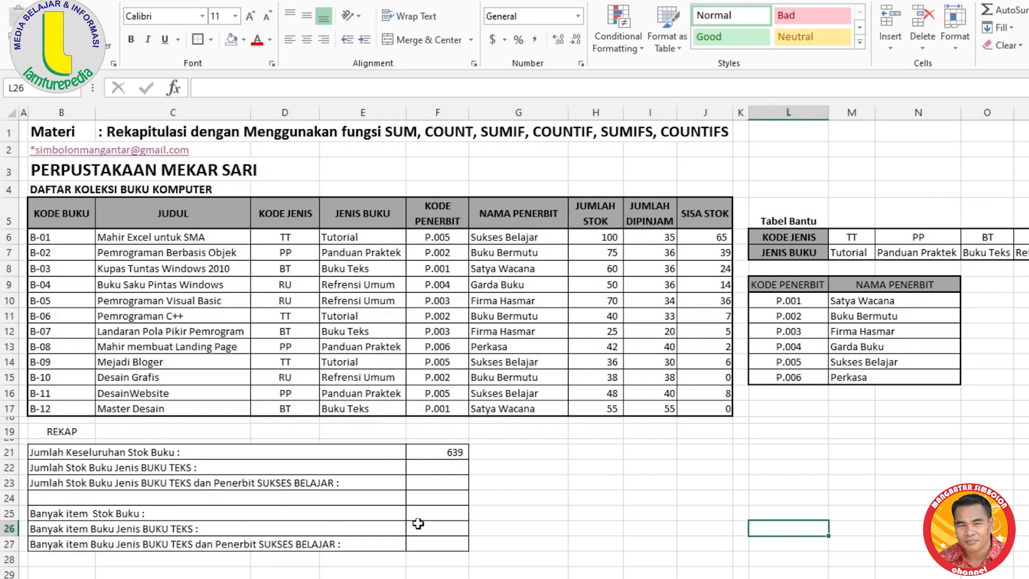
left_click(434, 517)
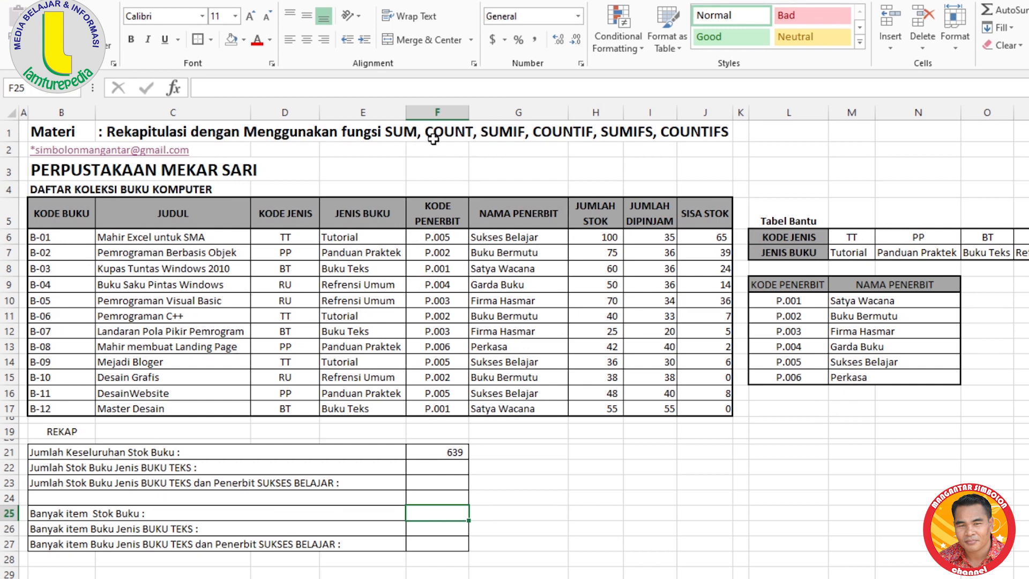
type("=")
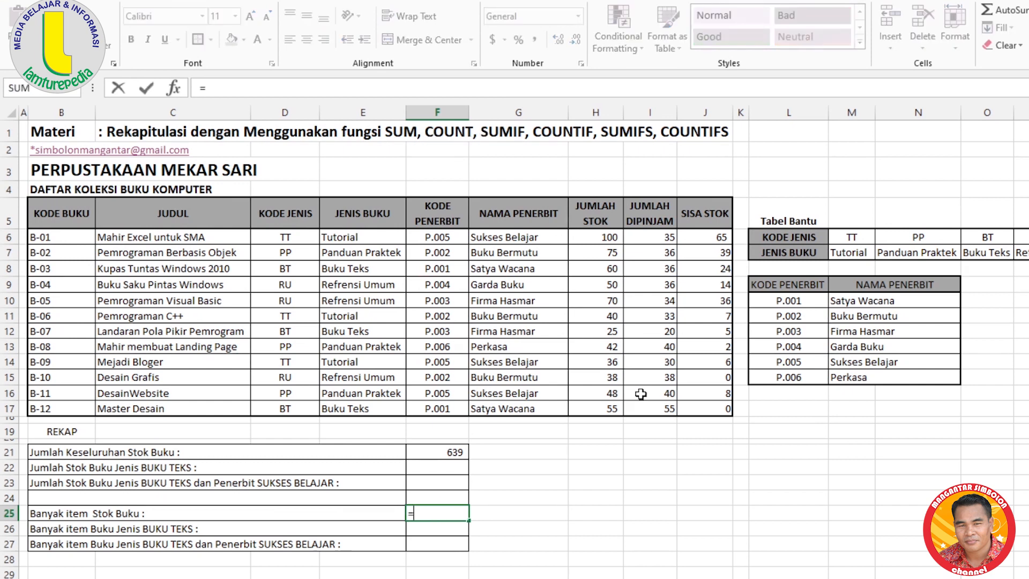
type("count")
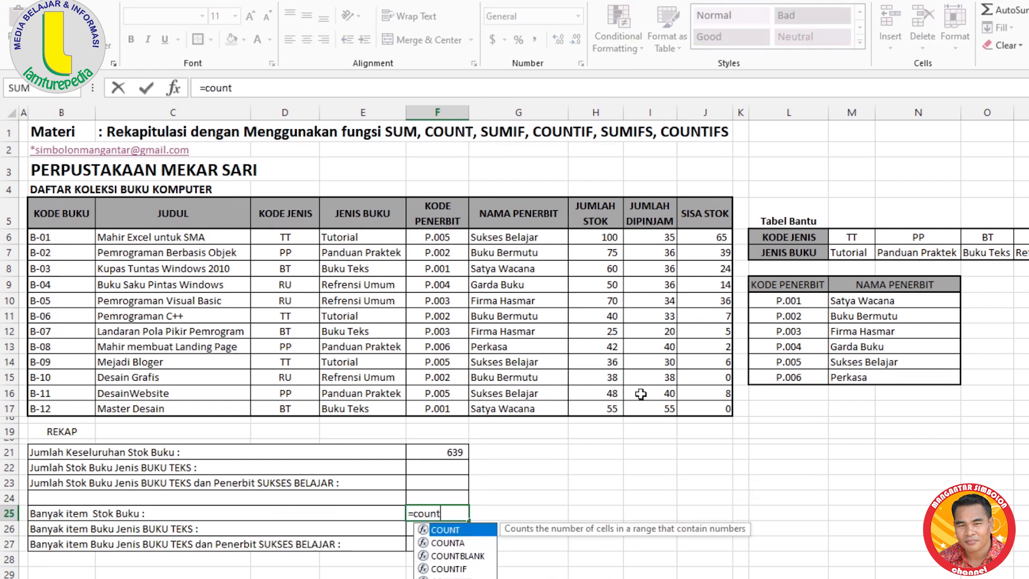
type("(")
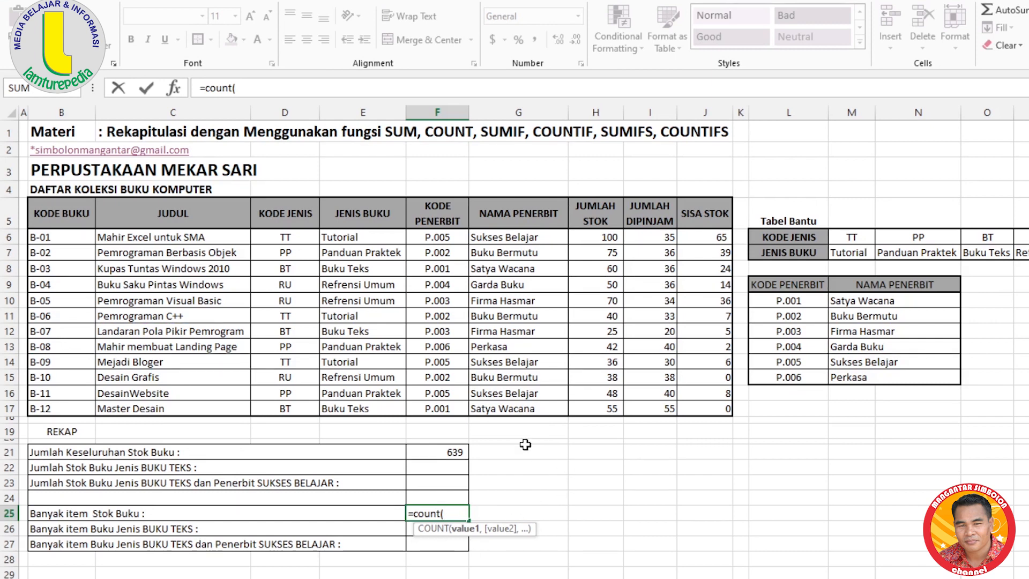
left_click_drag(598, 236, 588, 406)
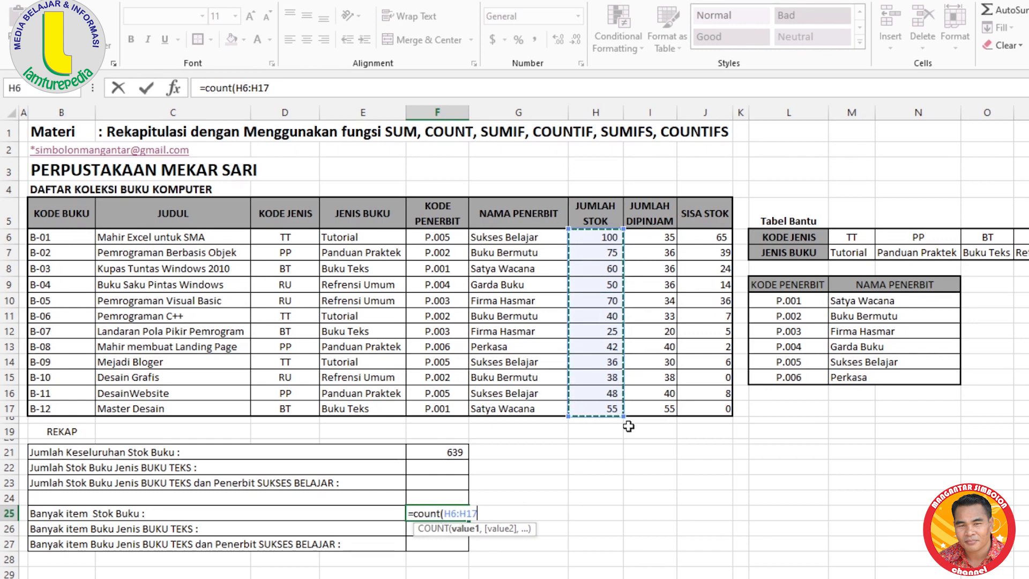
type(")")
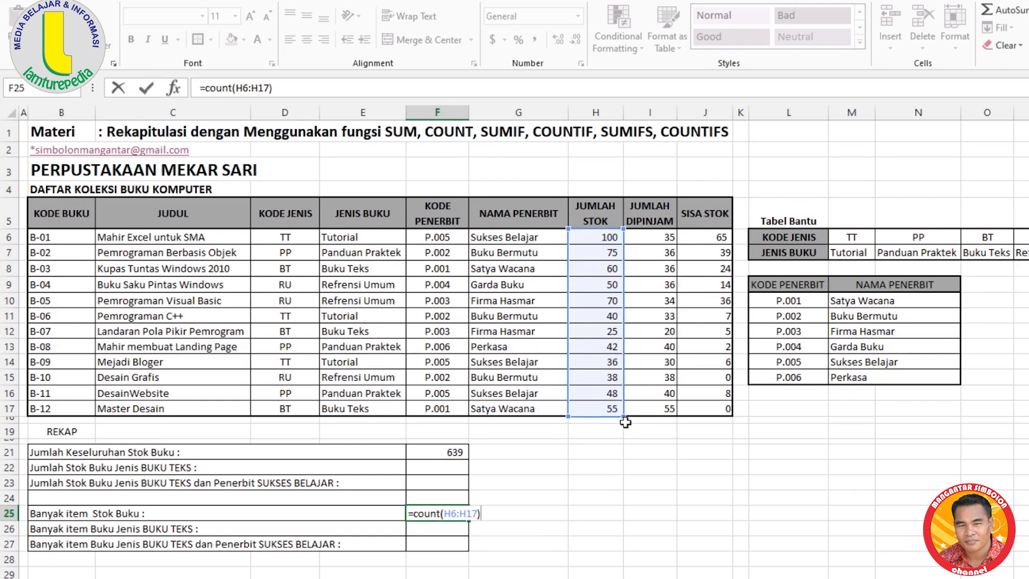
key("BackSpace")
key("BackSpace")
key("BackSpace")
key("BackSpace")
key("BackSpace")
key("BackSpace")
key("BackSpace")
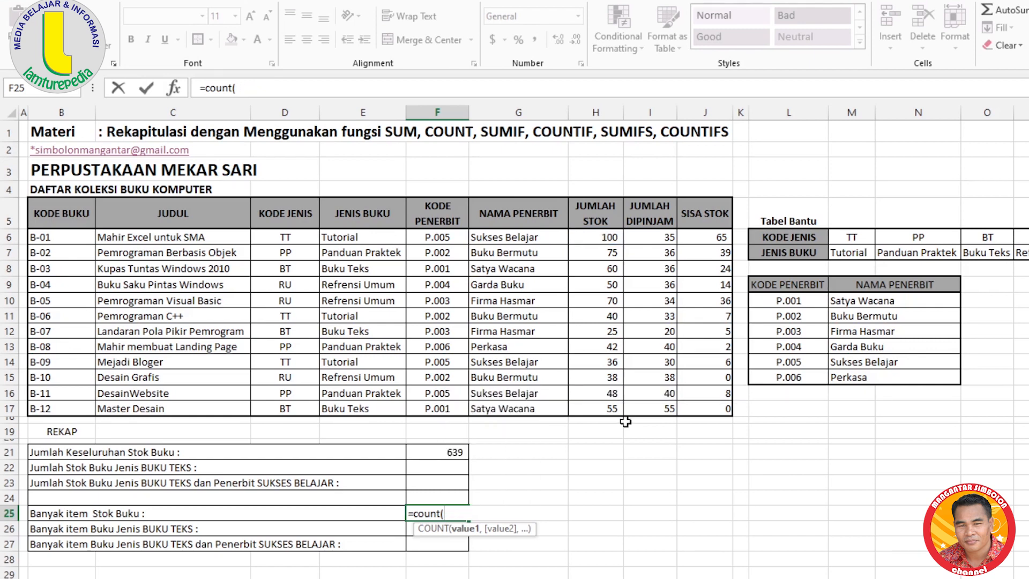
key("Escape")
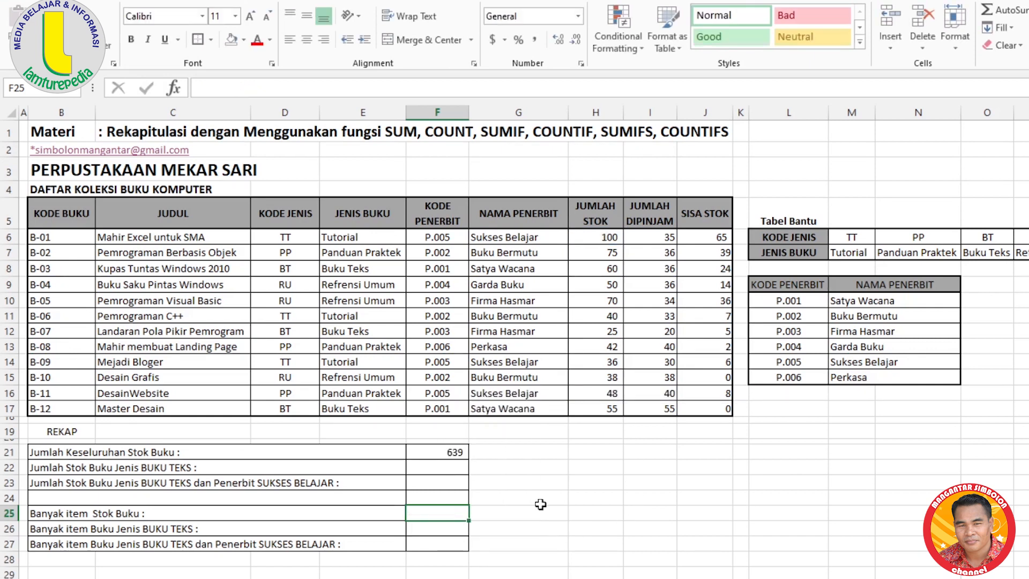
Count the stock items in F25 with the formula =COUNT(H6:H17) over the JUMLAH STOK column
type("=")
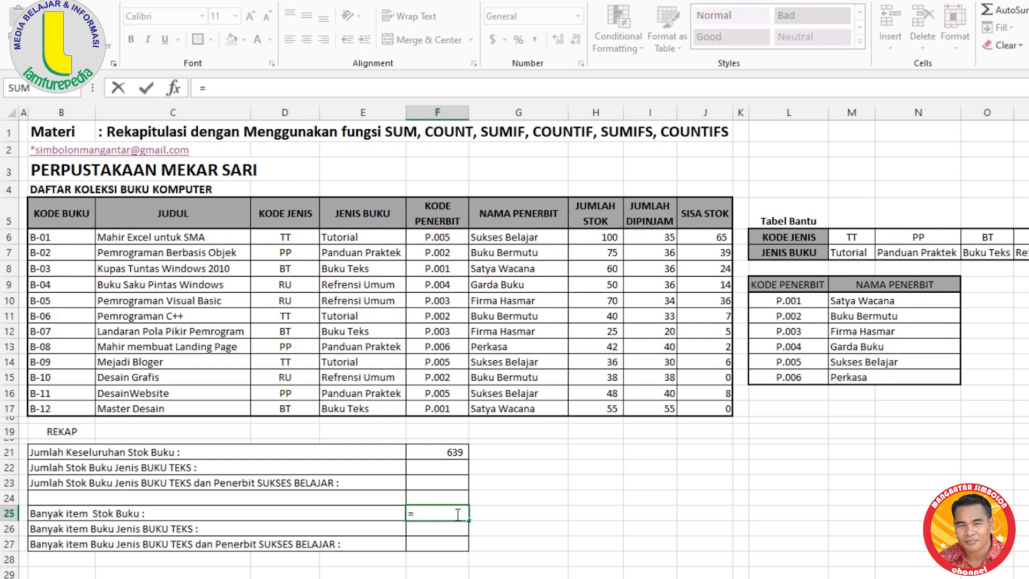
type("count")
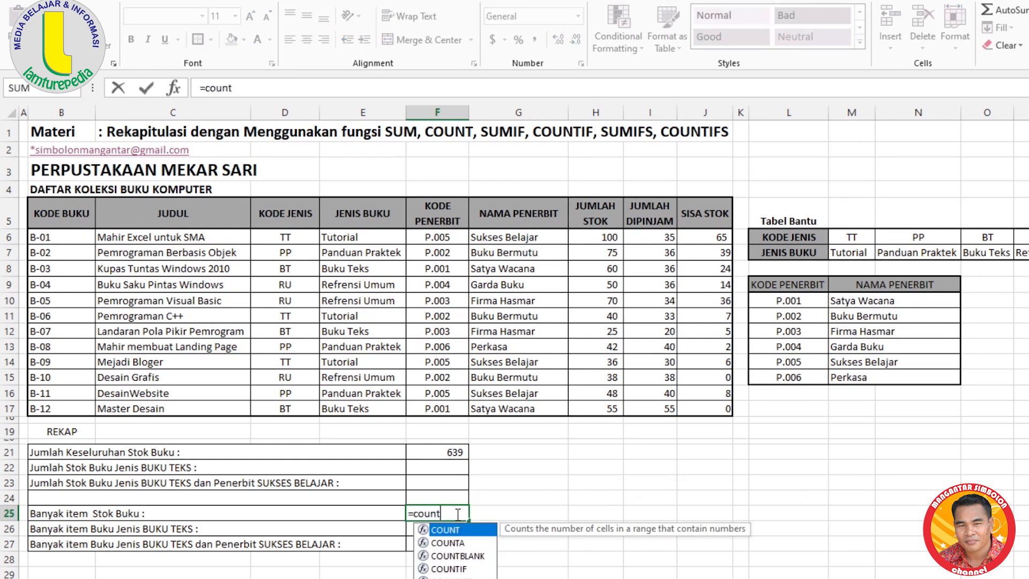
type("(")
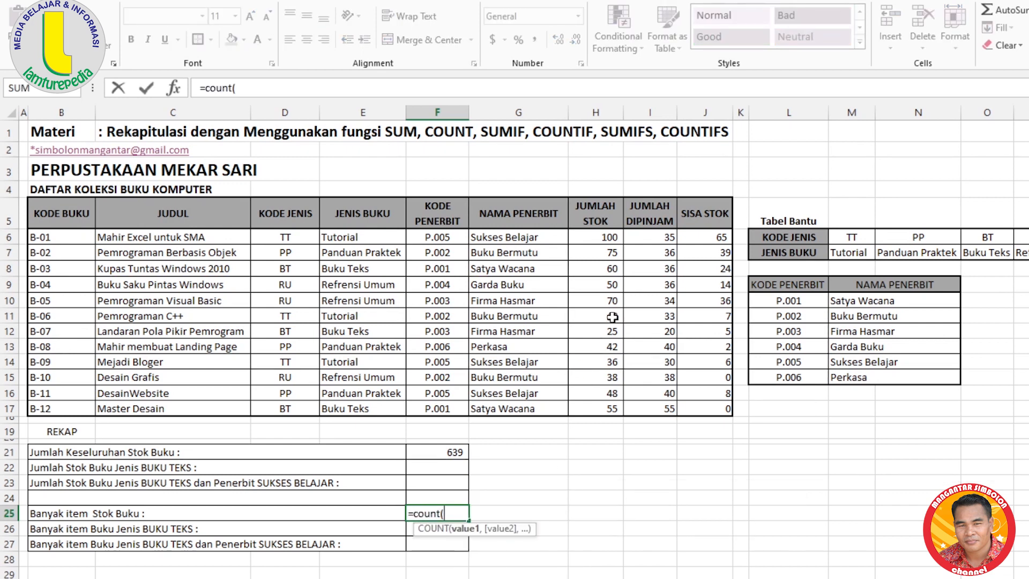
left_click_drag(595, 236, 583, 414)
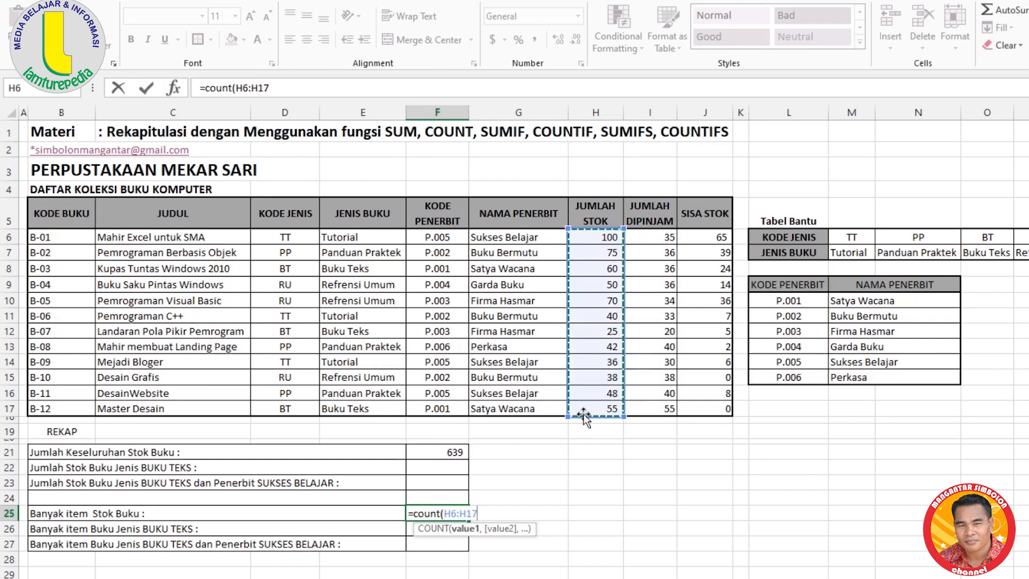
key("Return")
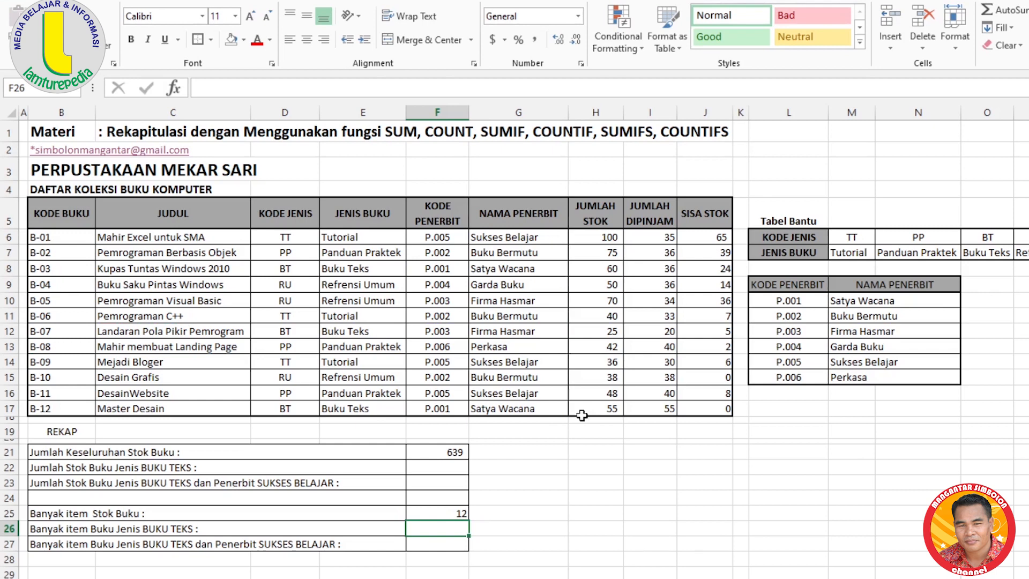
left_click(441, 516)
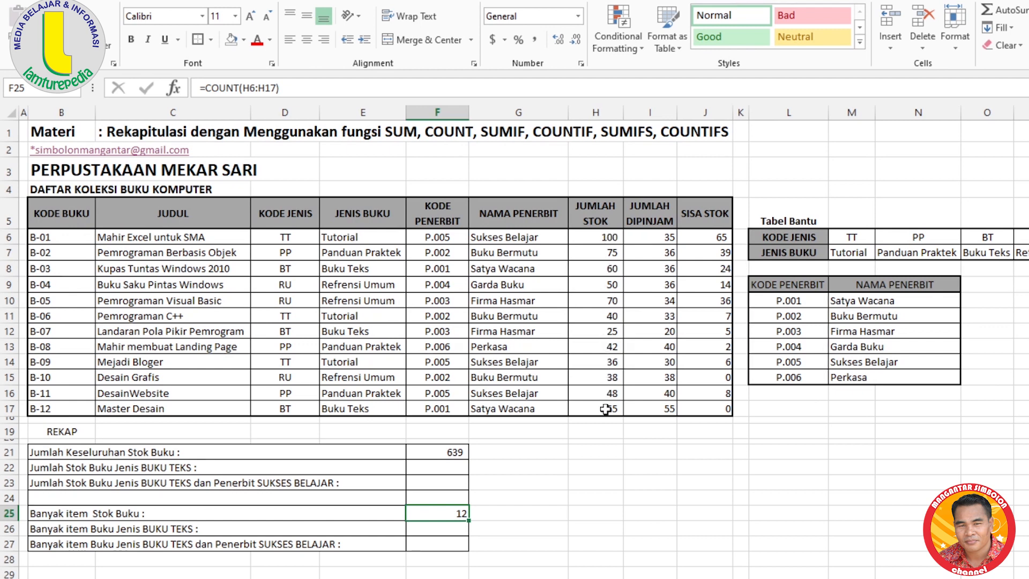
left_click(534, 542)
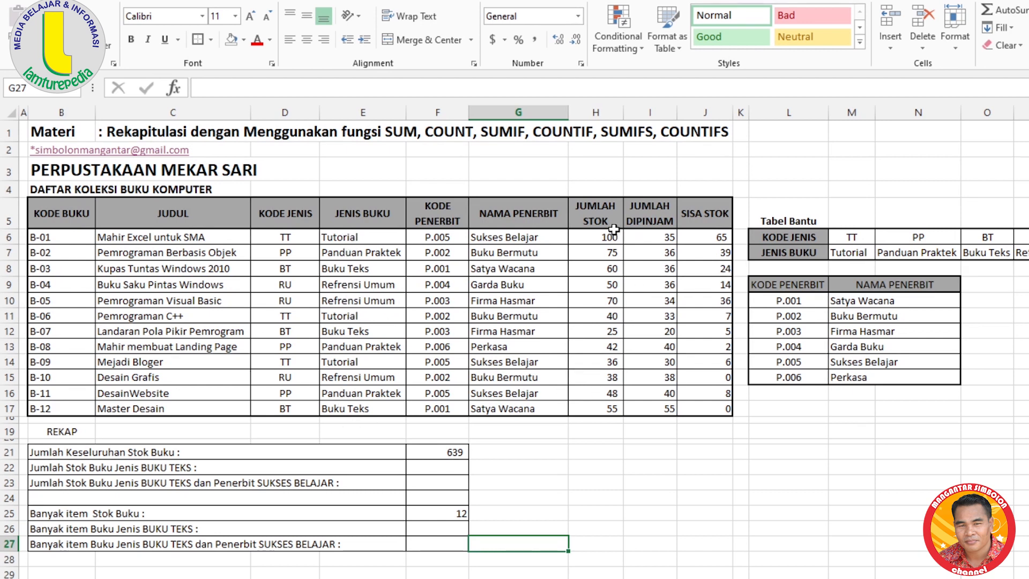
Total the Buku Teks stock in F22 with the formula =SUMIF(E6:H17,E8,H6:H17)
left_click(435, 468)
type("=sumi")
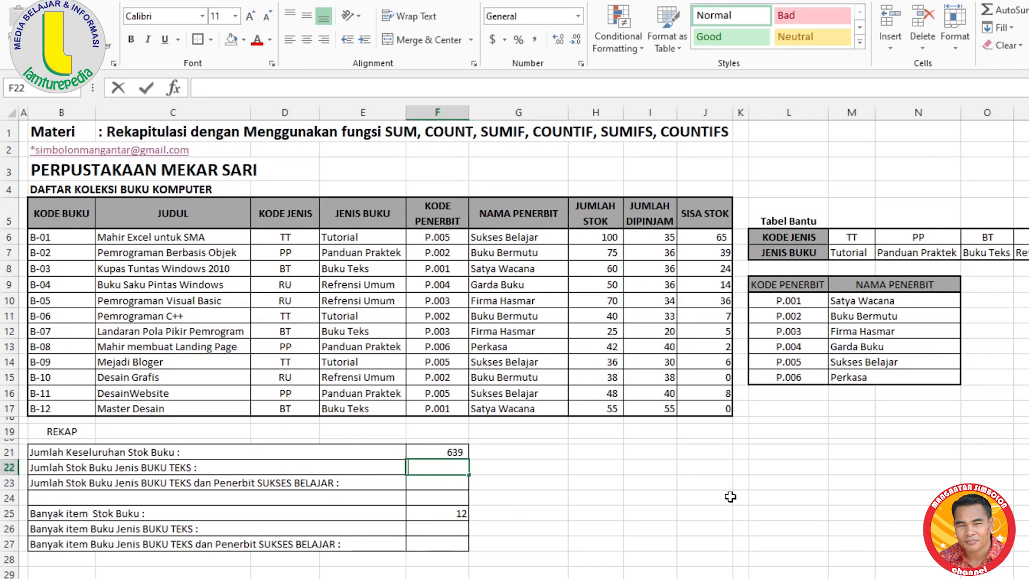
type("f")
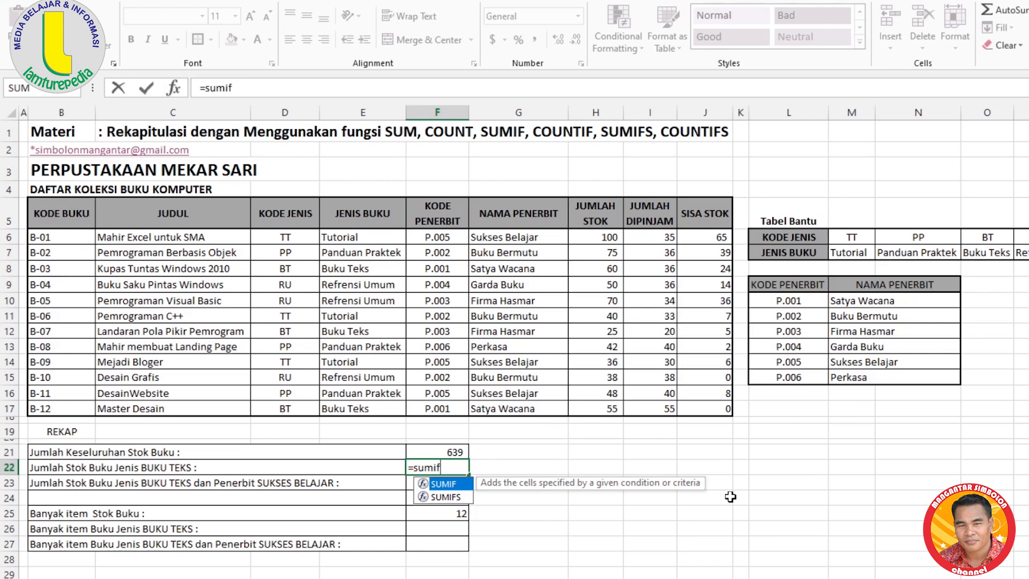
type("(")
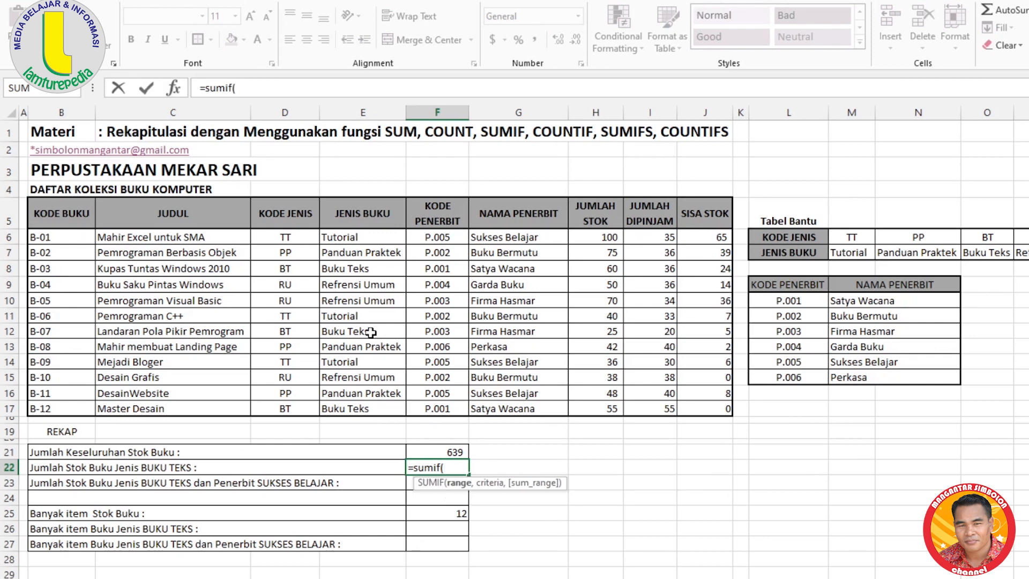
left_click_drag(341, 238, 600, 408)
type(",")
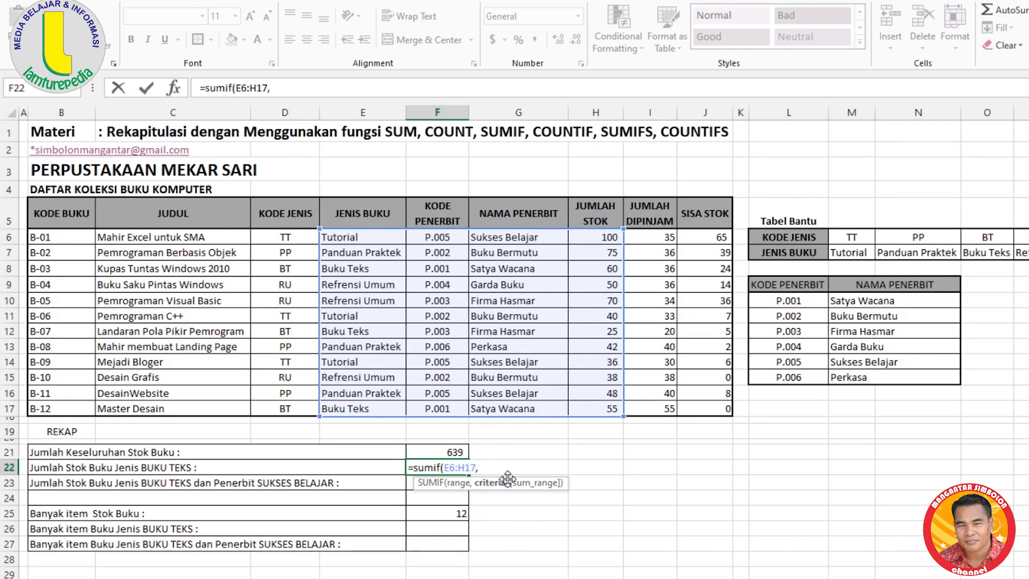
left_click(350, 269)
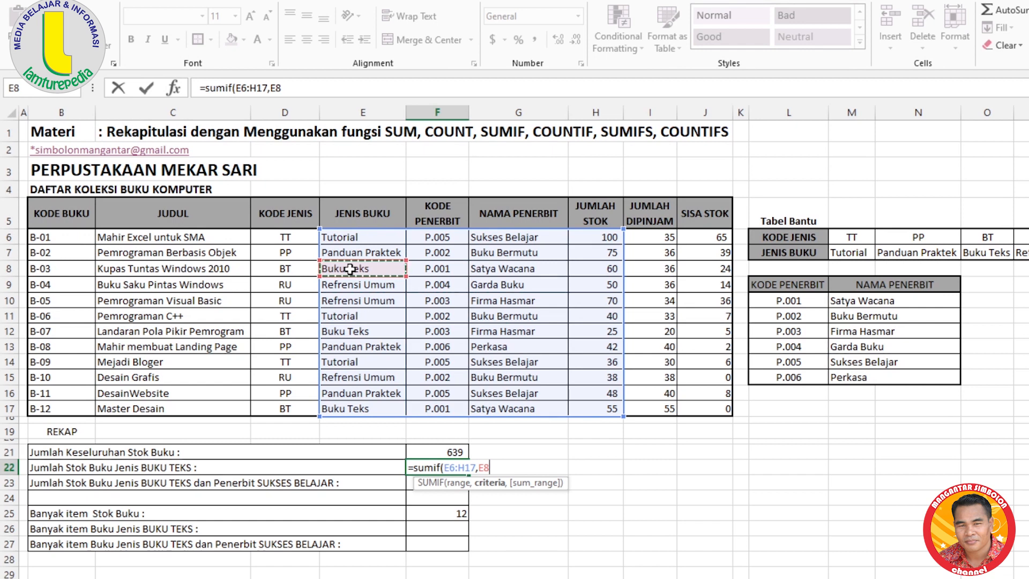
type(",")
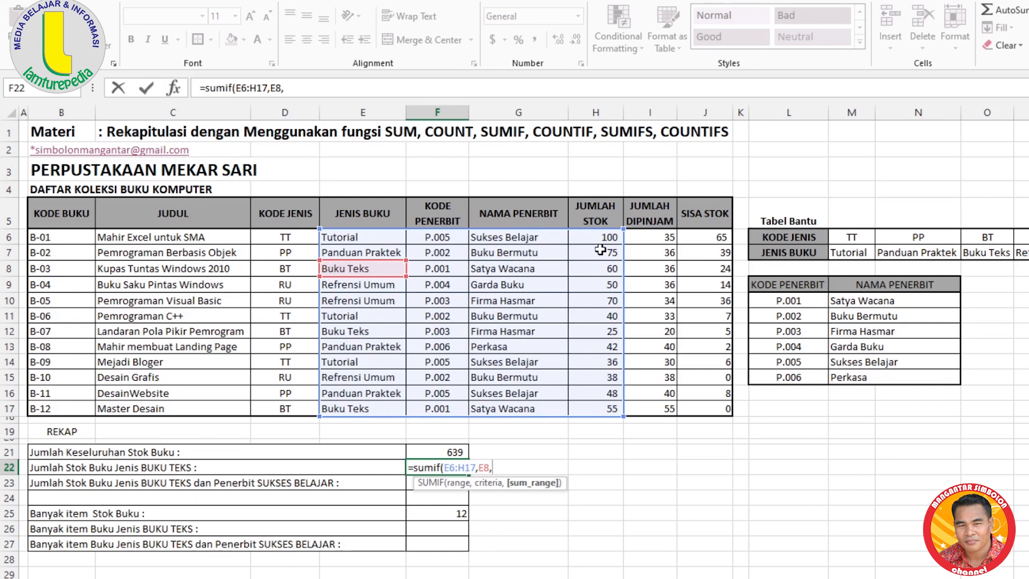
left_click_drag(602, 238, 602, 406)
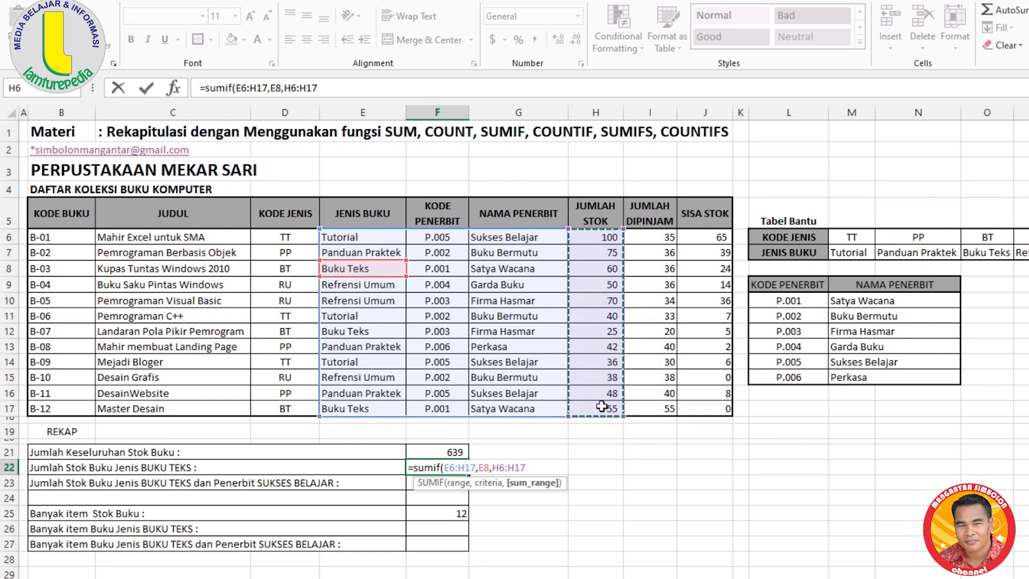
key("Return")
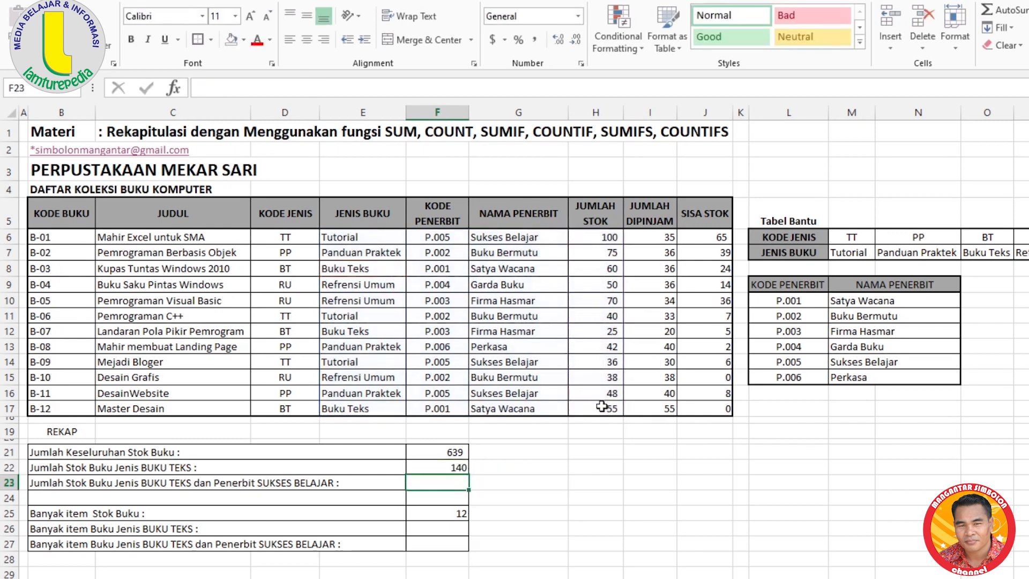
left_click(457, 467)
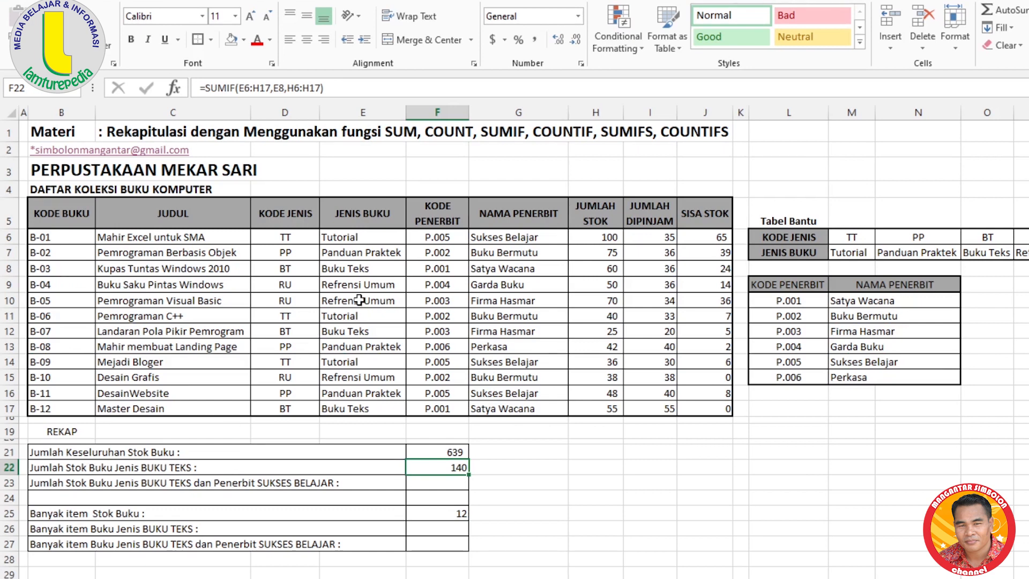
Fill the Buku Teks entries in E8:H8, E12:H12 and E17:H17 with yellow to check the F22 total against them
left_click(371, 267)
left_click_drag(372, 266, 579, 268)
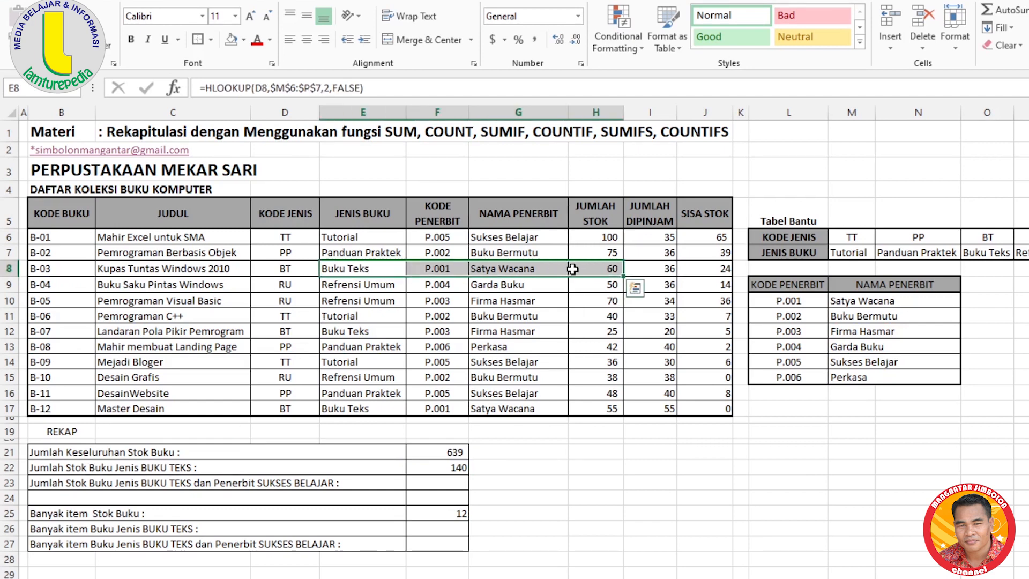
left_click(244, 40)
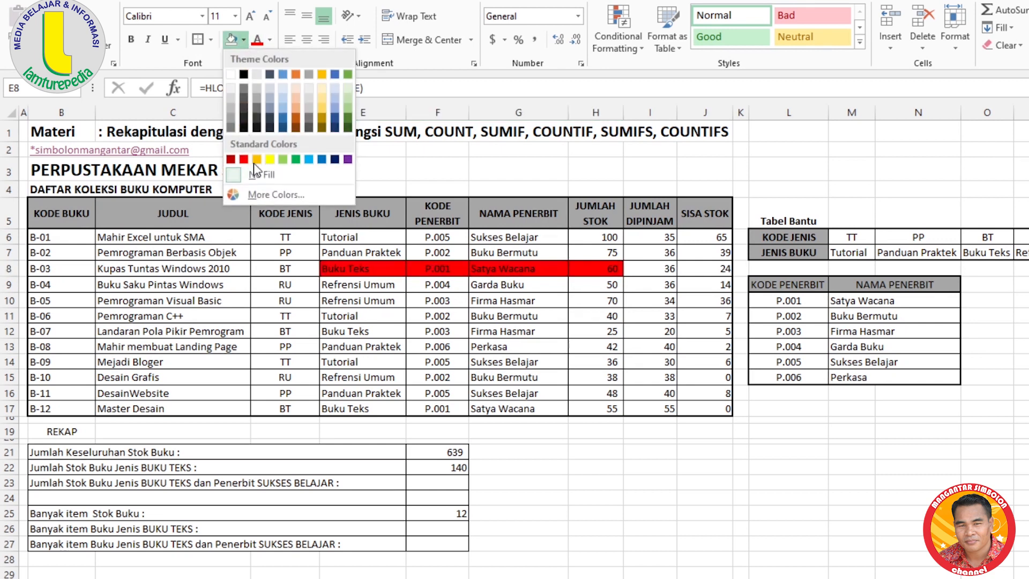
left_click(269, 160)
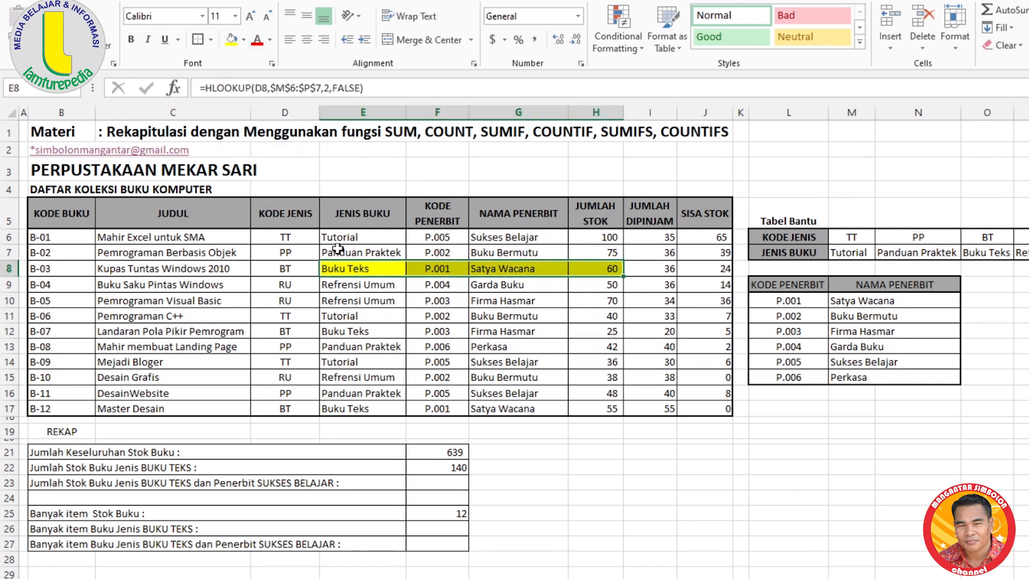
left_click_drag(332, 326, 587, 330)
left_click(231, 39)
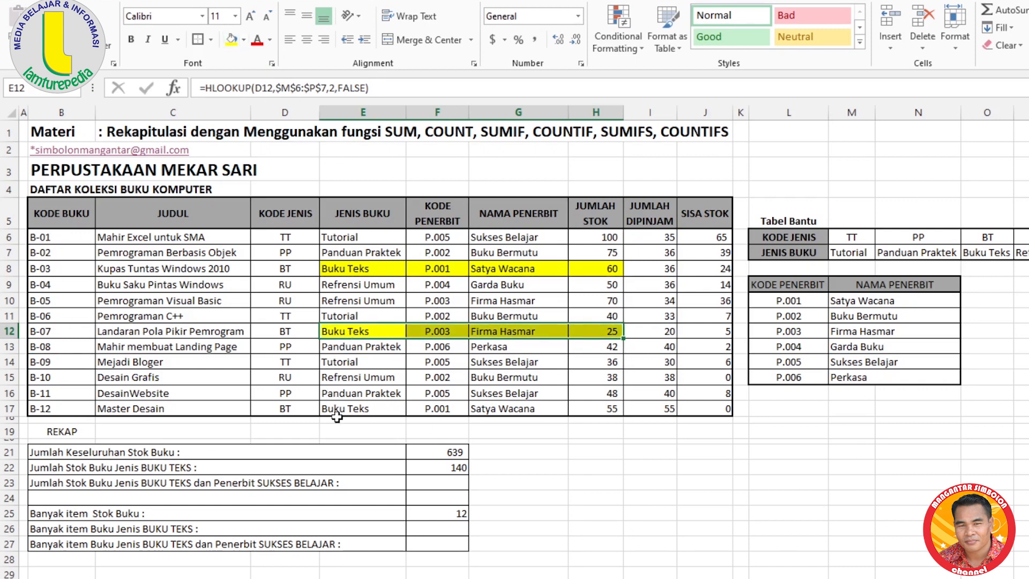
left_click_drag(328, 407, 588, 409)
left_click(231, 39)
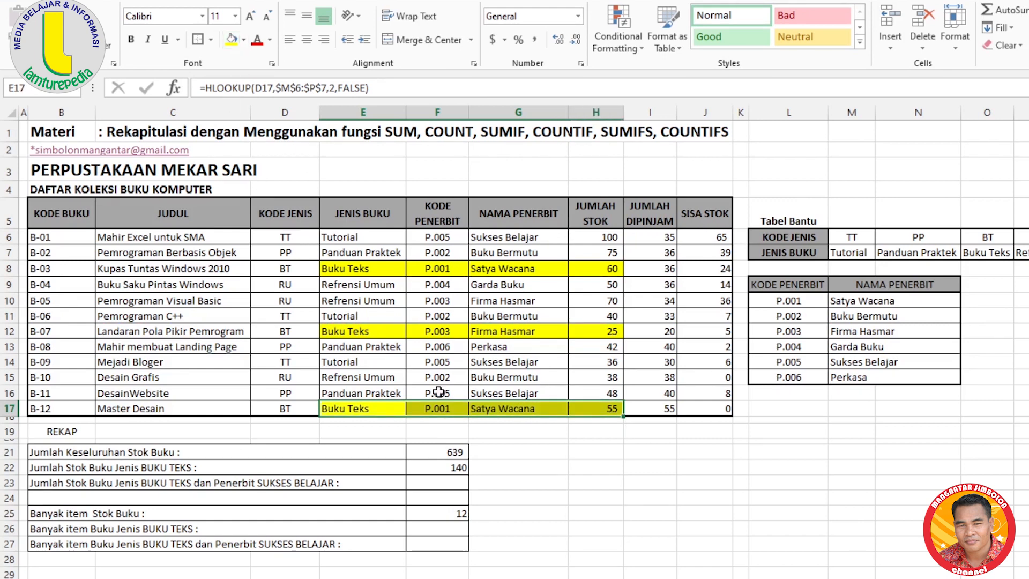
left_click(453, 466)
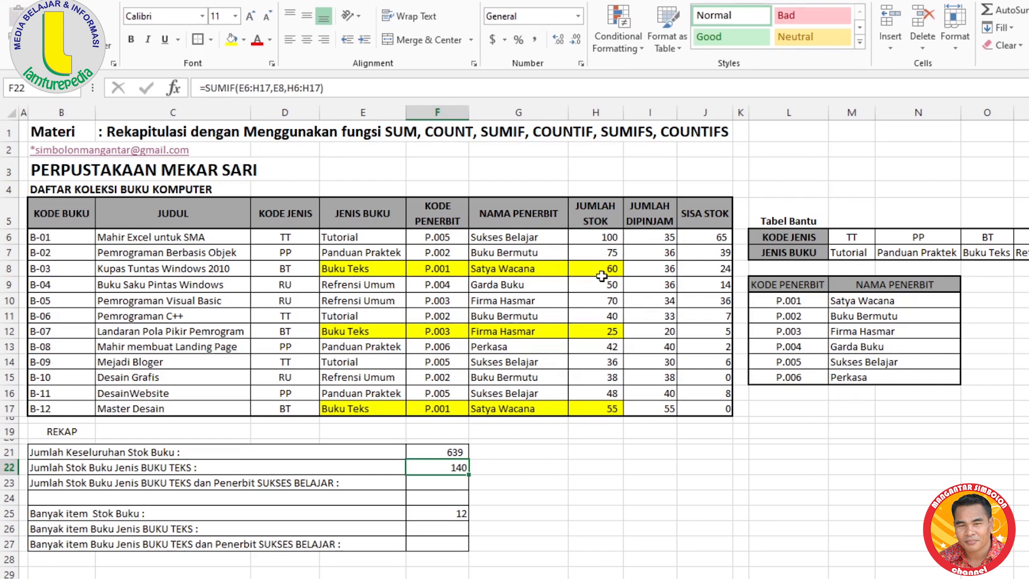
key("Right")
left_click(455, 466)
Count the Buku Teks items in F26 with the formula =COUNTIF(E6:E17,E8) over the JENIS BUKU column
left_click(441, 530)
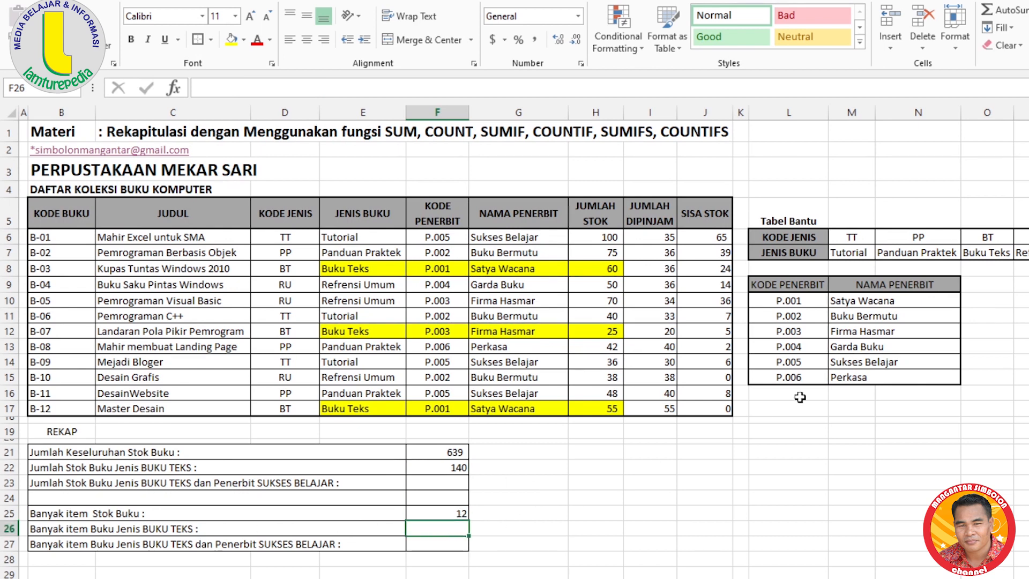
type("=")
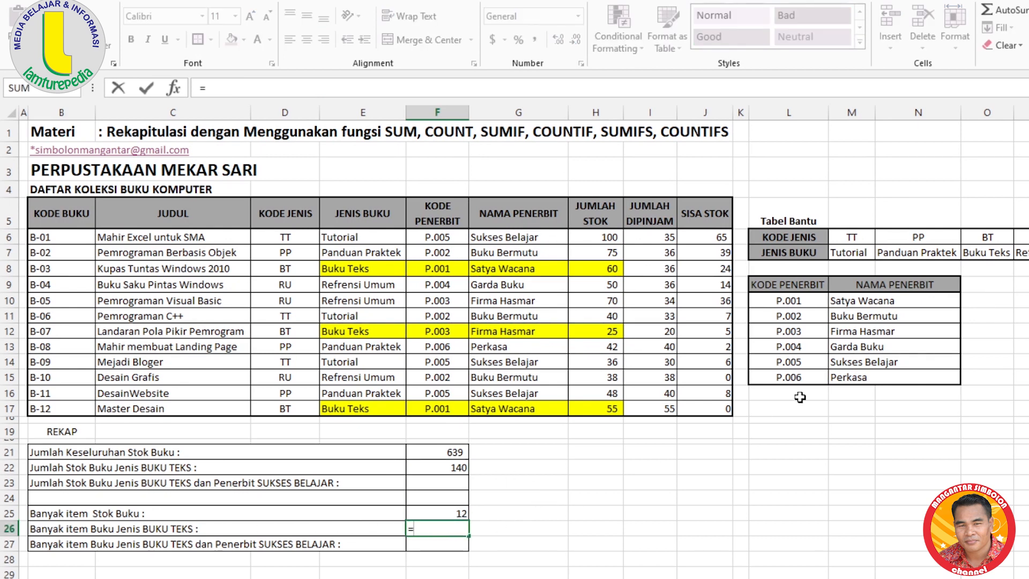
type("countifd")
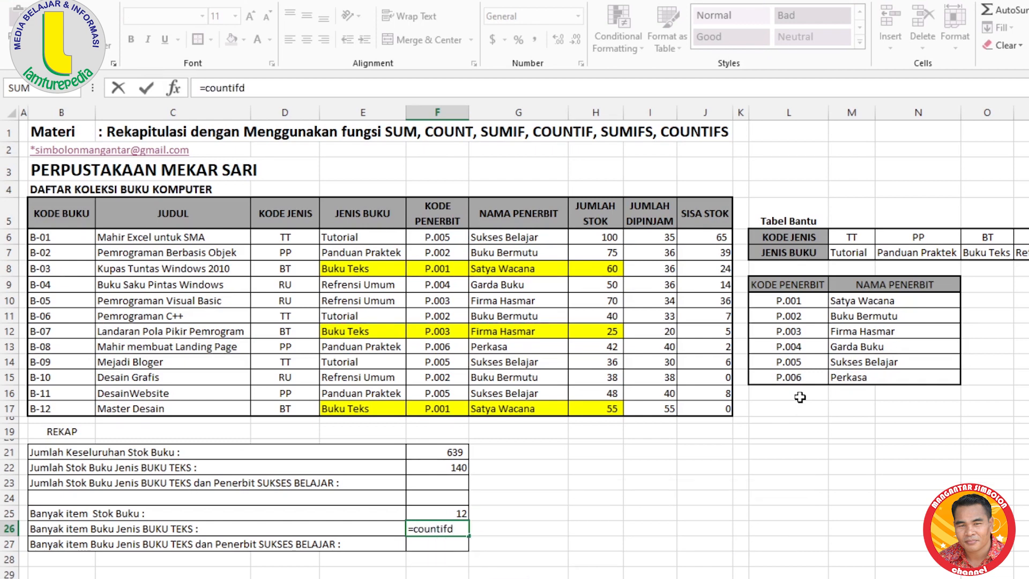
key("BackSpace")
type("(")
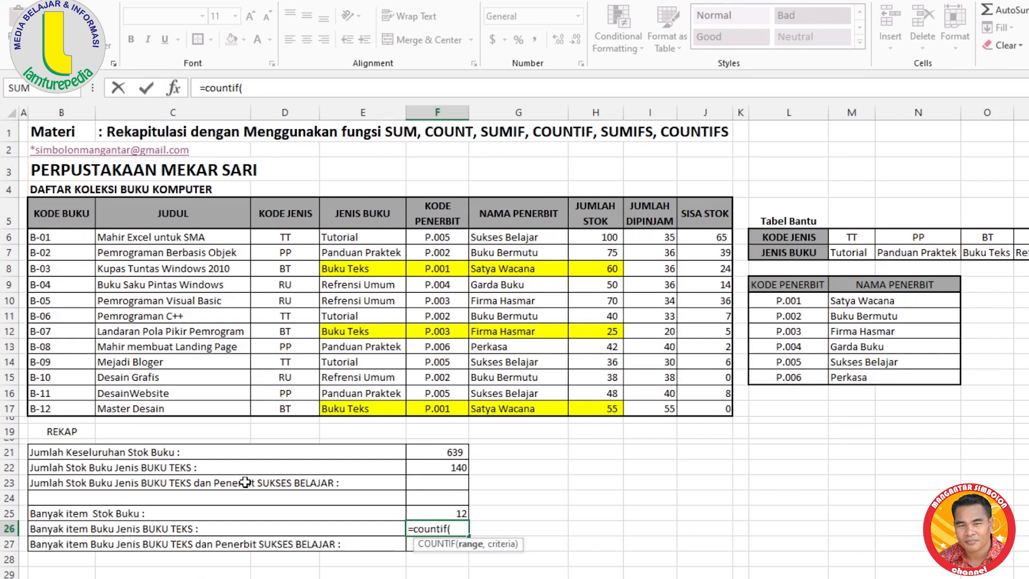
left_click_drag(363, 234, 364, 403)
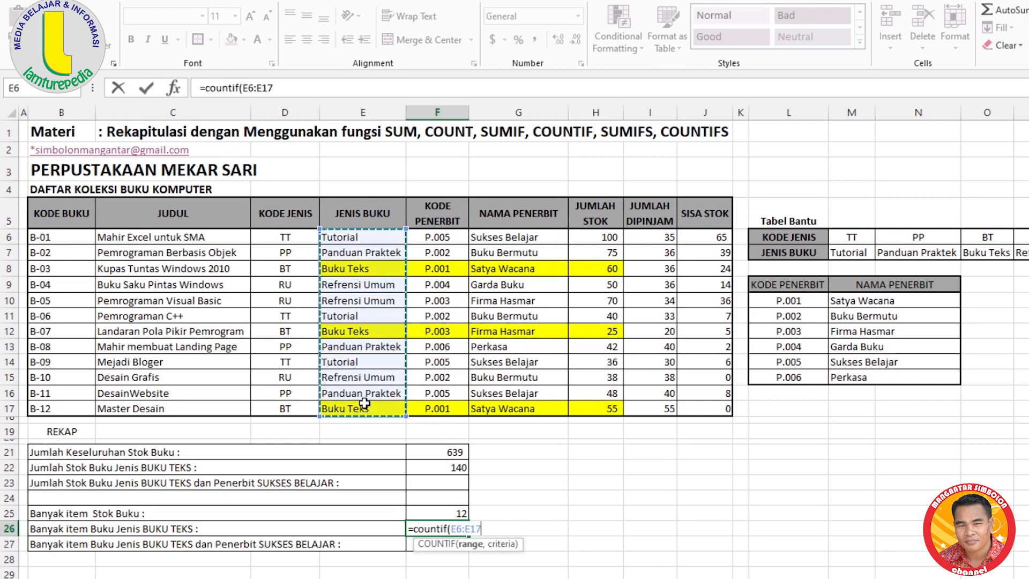
type(",")
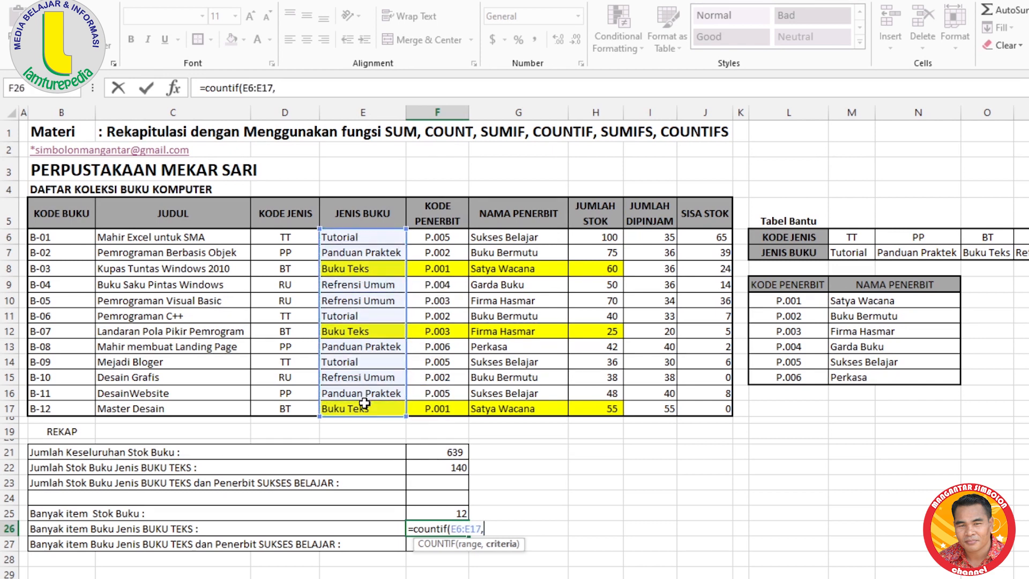
left_click(344, 269)
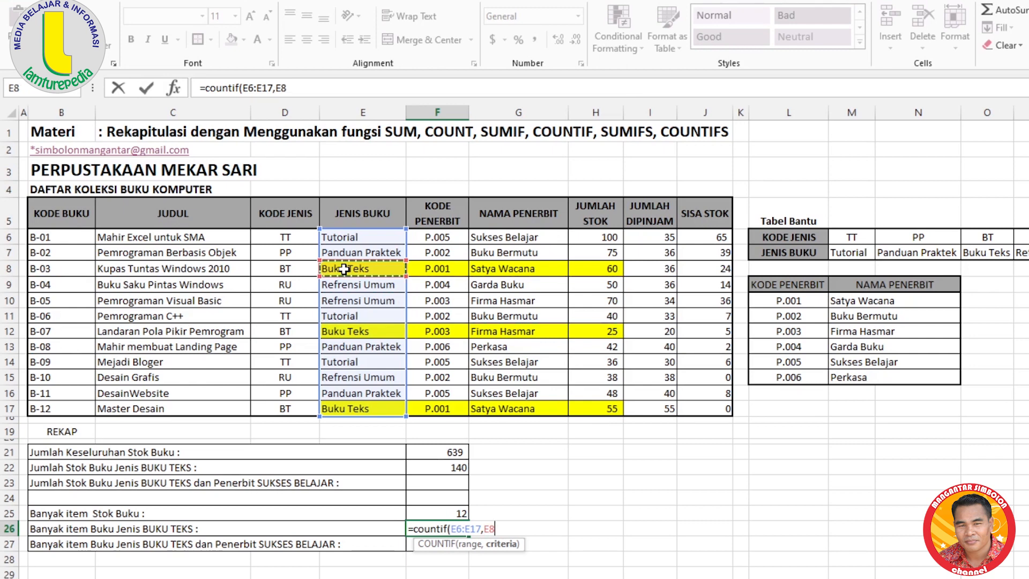
type(")")
key("Return")
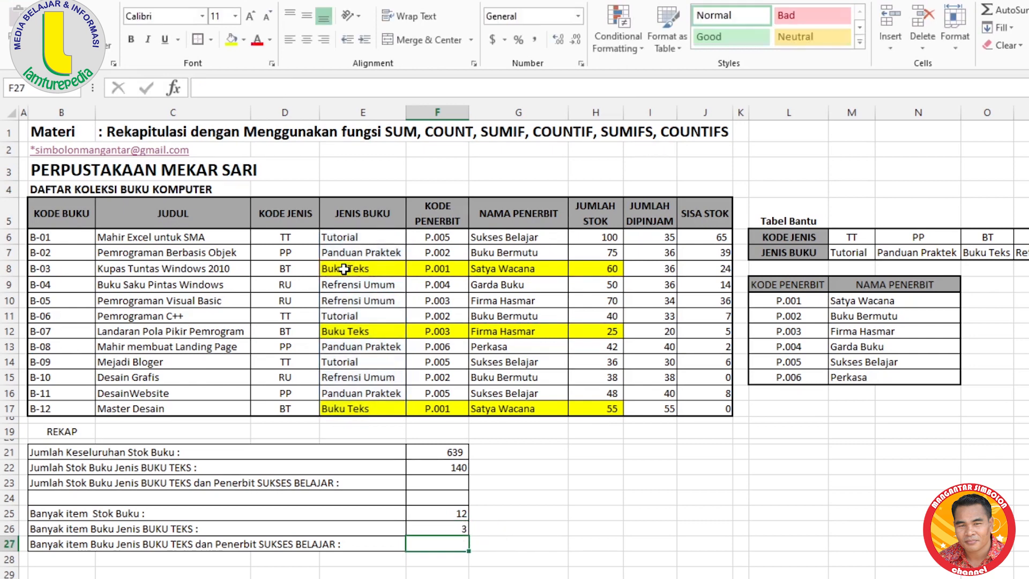
Check the F26 count against the highlighted Buku Teks entries in E8, E12 and E17
left_click(440, 533)
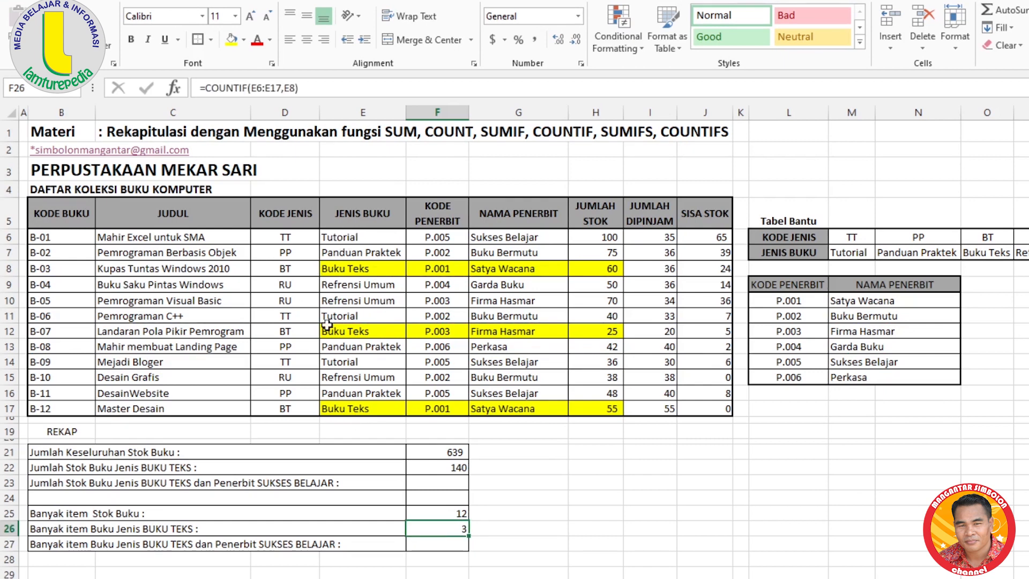
left_click(342, 269)
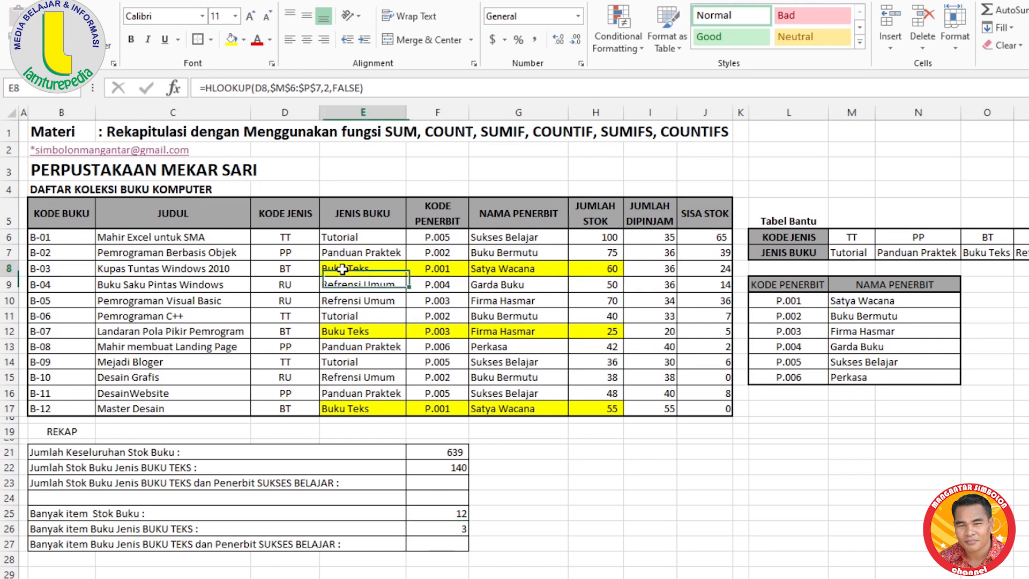
left_click(342, 329)
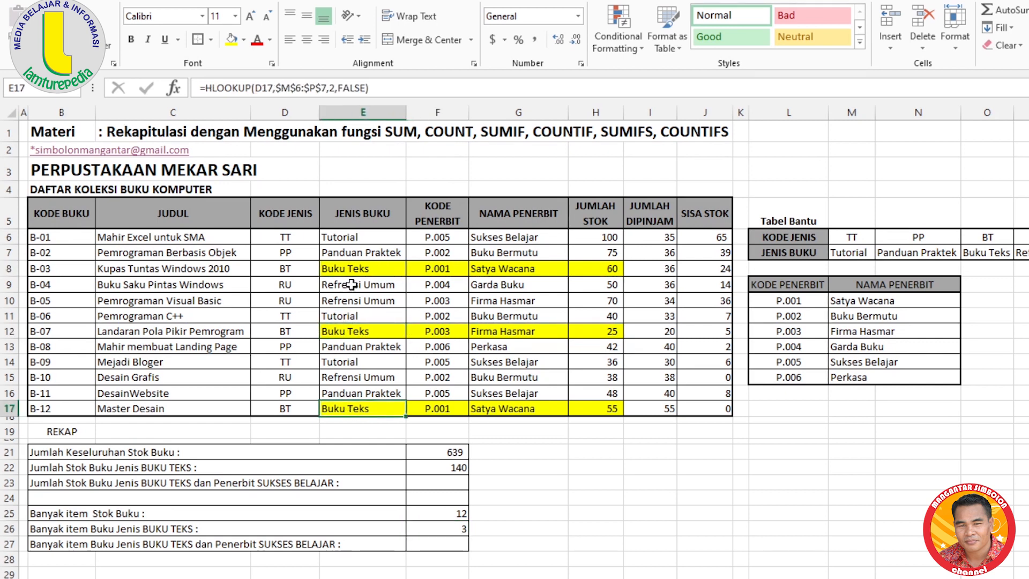
left_click(349, 272)
left_click(348, 331)
left_click(364, 406)
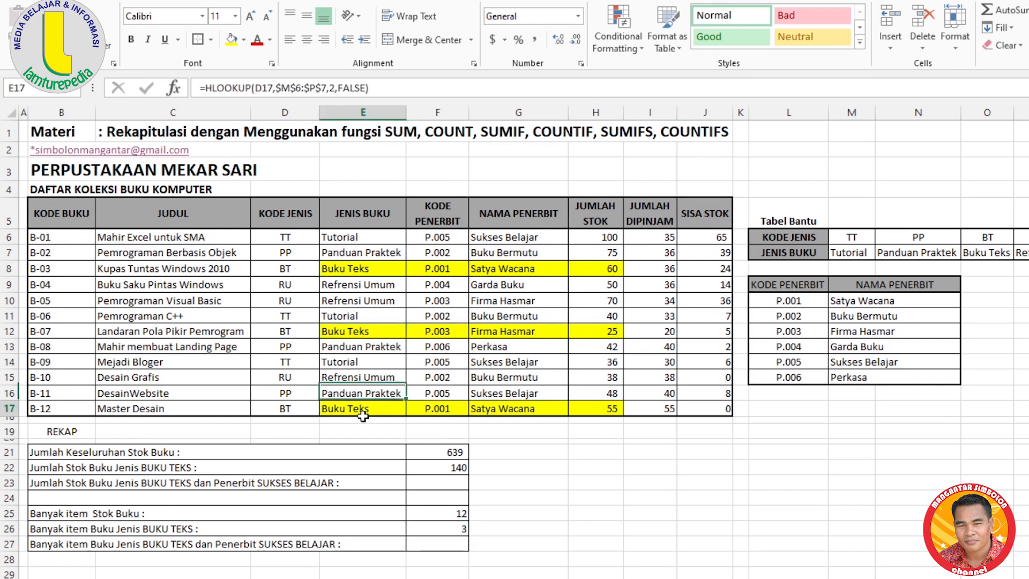
left_click(452, 531)
left_click(520, 531)
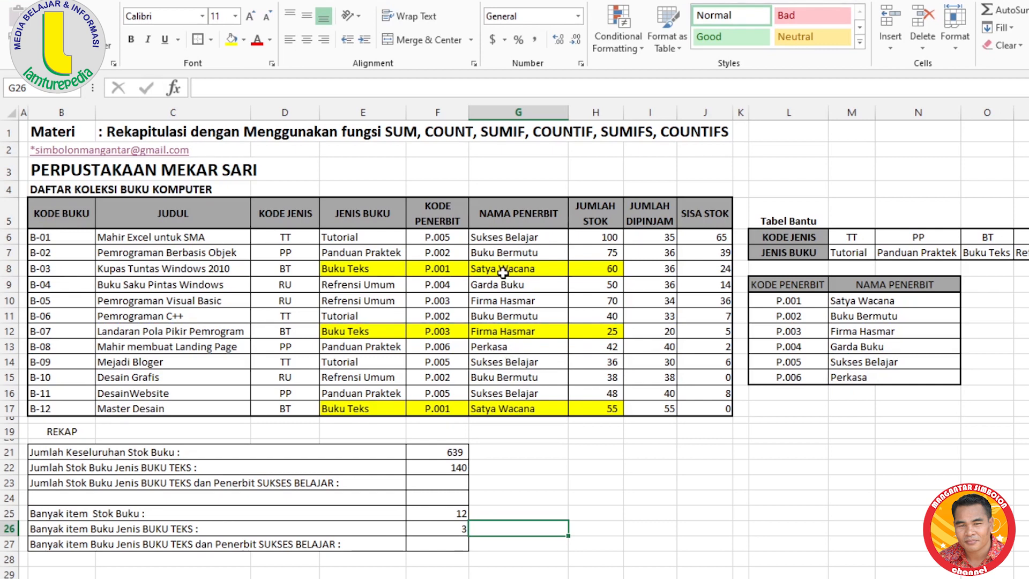
Change the publisher in the B23 label from SUKSES BELAJAR to FIRMA HASMAR
left_click(304, 485)
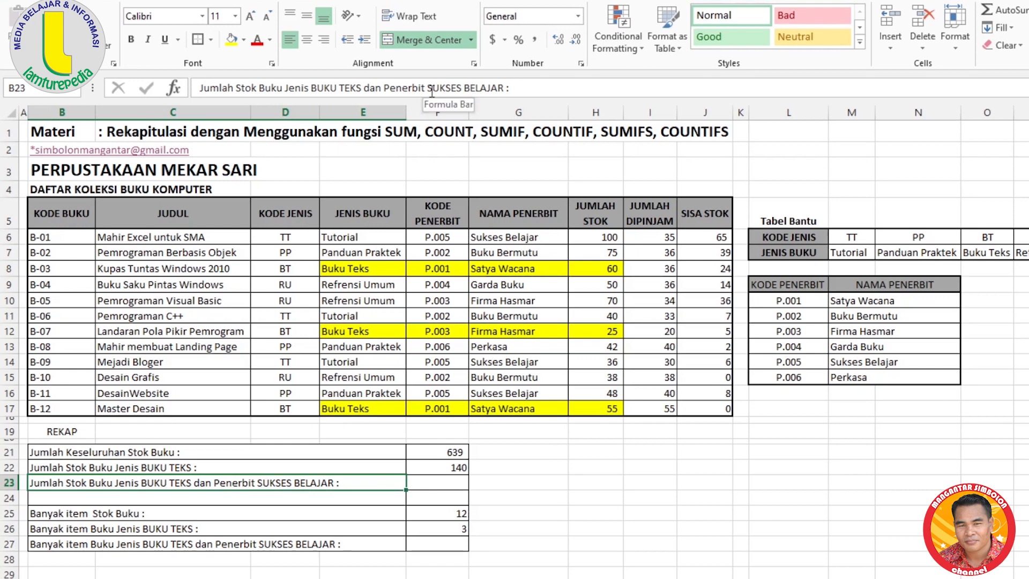
left_click_drag(428, 87, 502, 91)
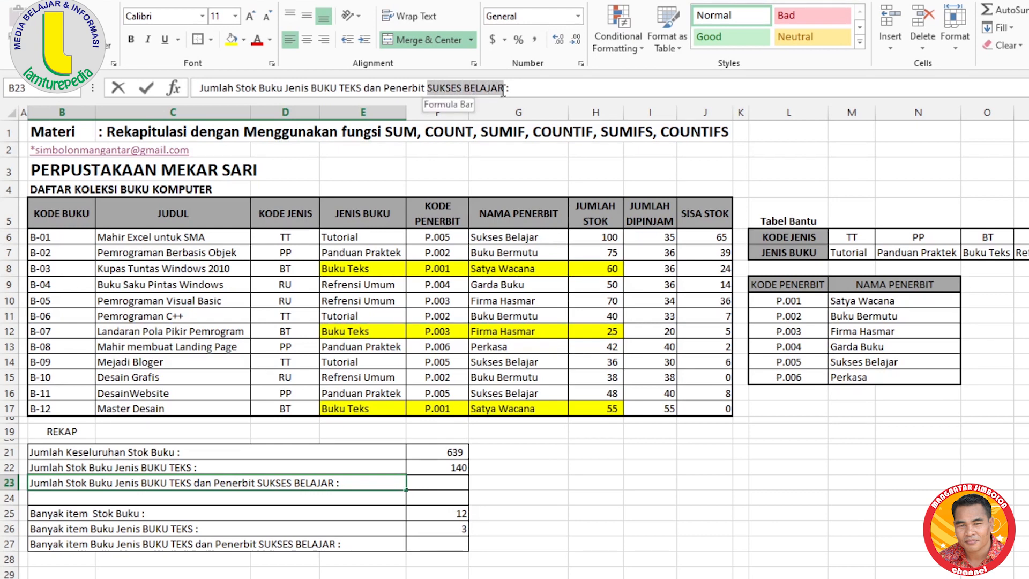
type("FI")
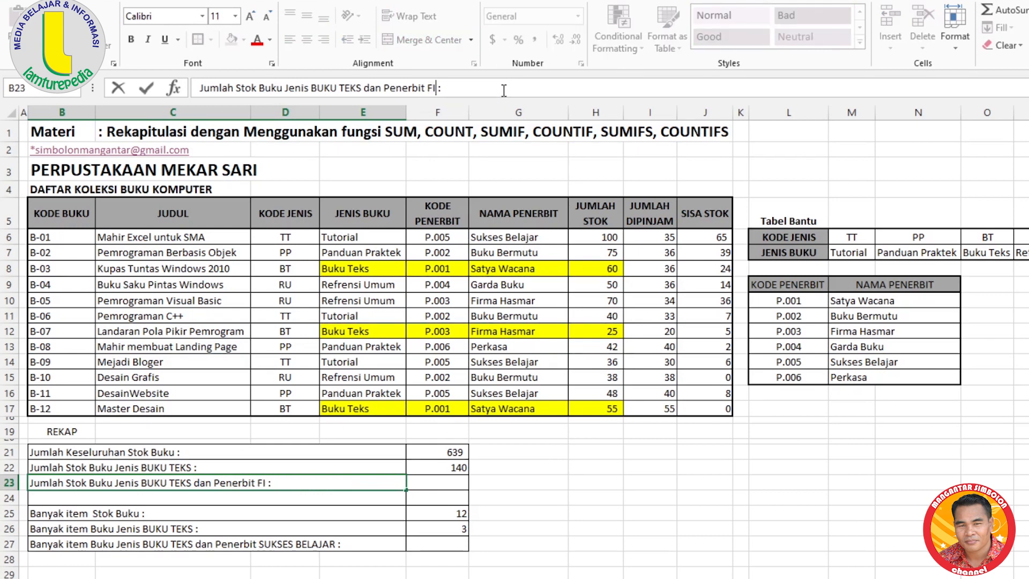
type("RMA HASMA")
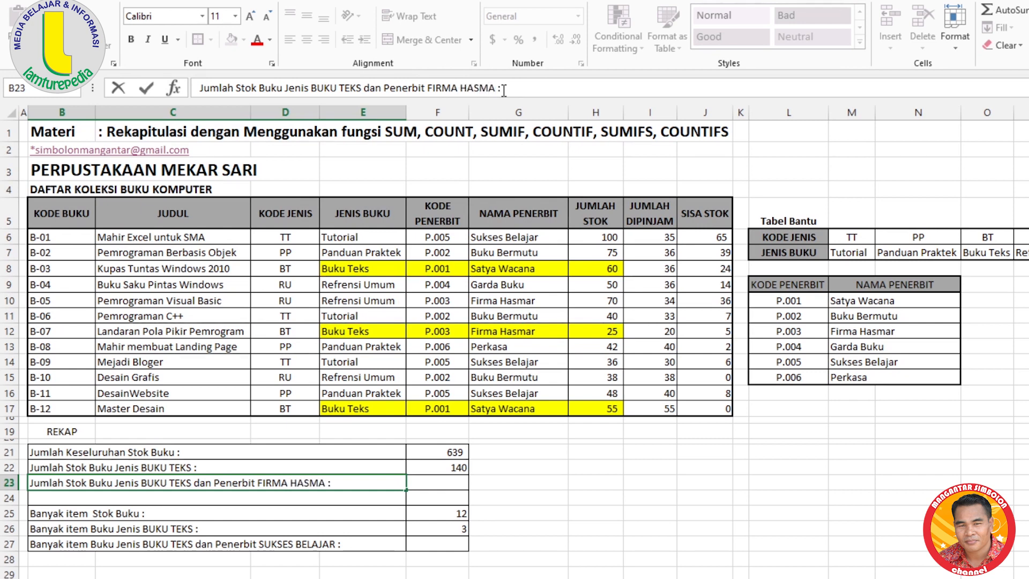
type("R")
key("Return")
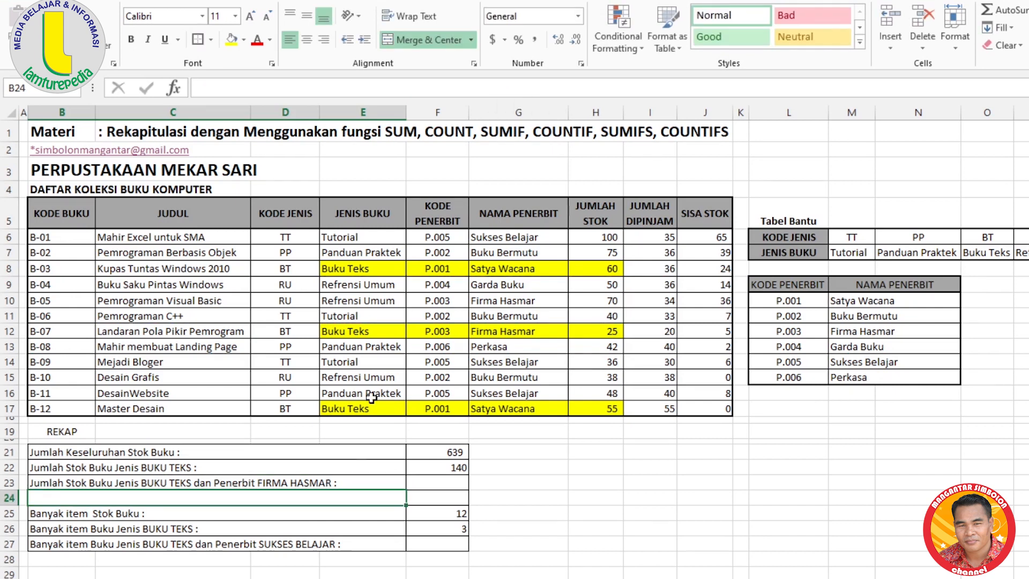
Copy FIRMA HASMAR from the B23 label and paste it over SUKSES BELAJAR in the B27 label
left_click(306, 544)
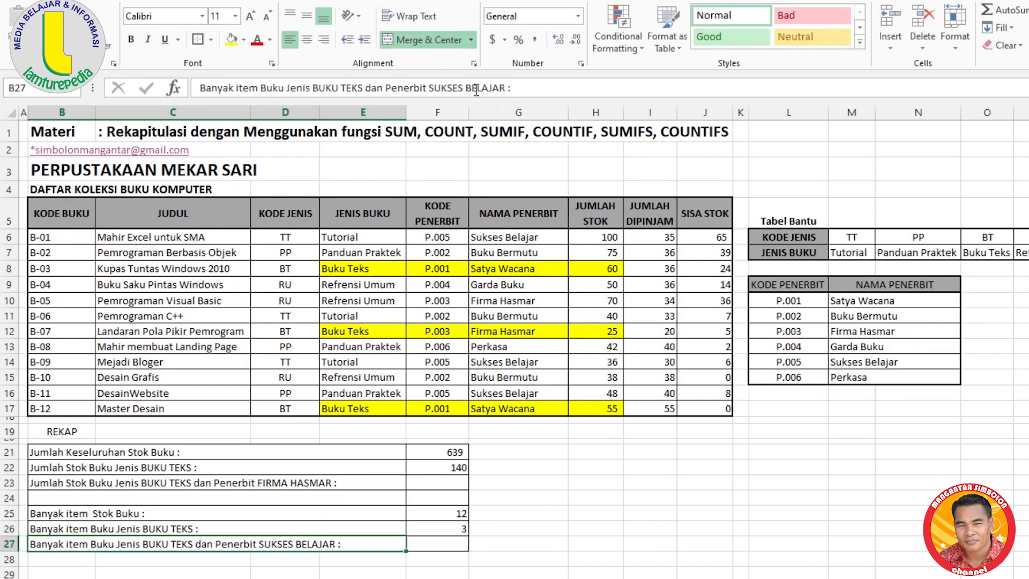
left_click(278, 482)
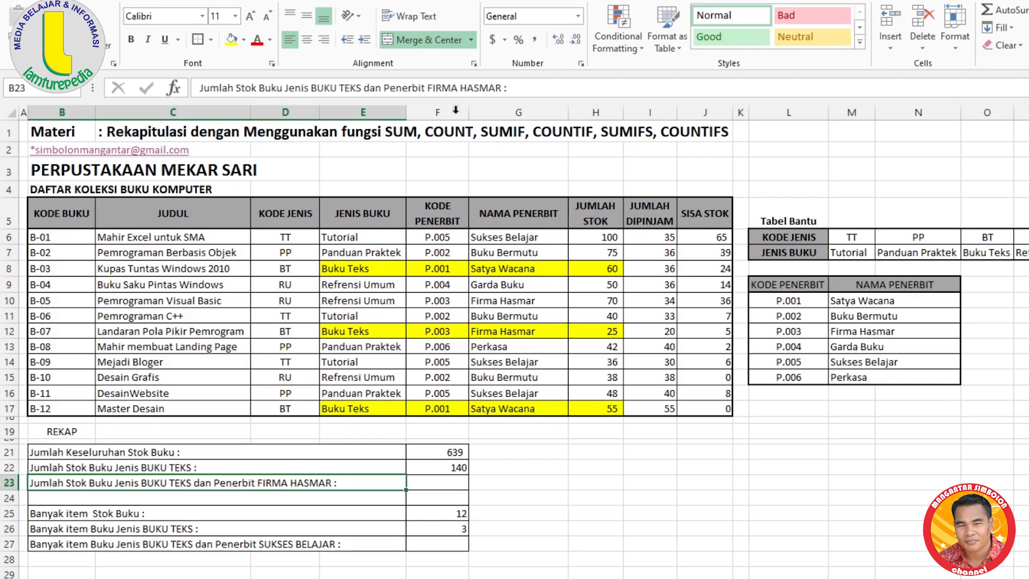
left_click_drag(427, 88, 503, 90)
key("ctrl+c")
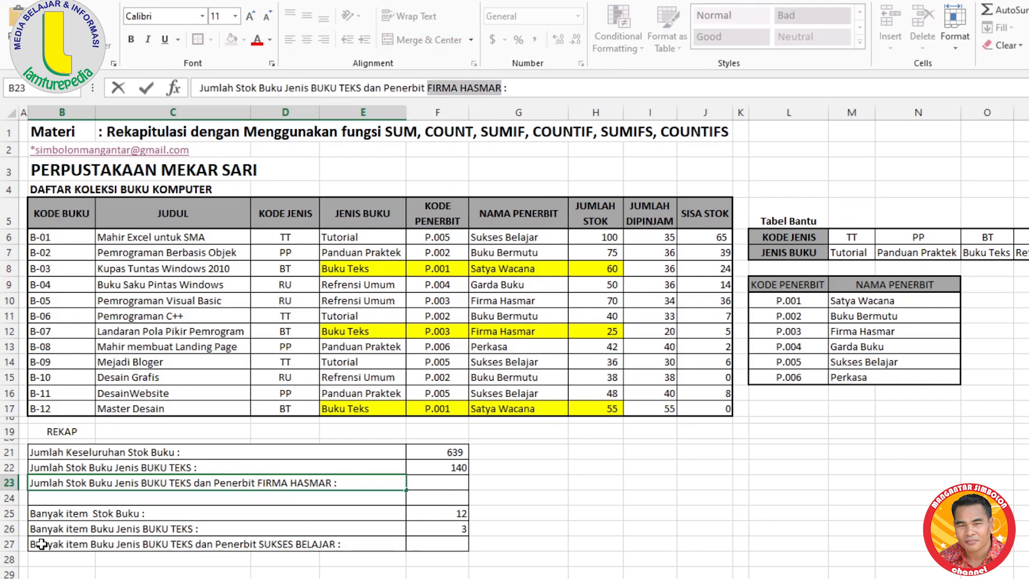
left_click(41, 544)
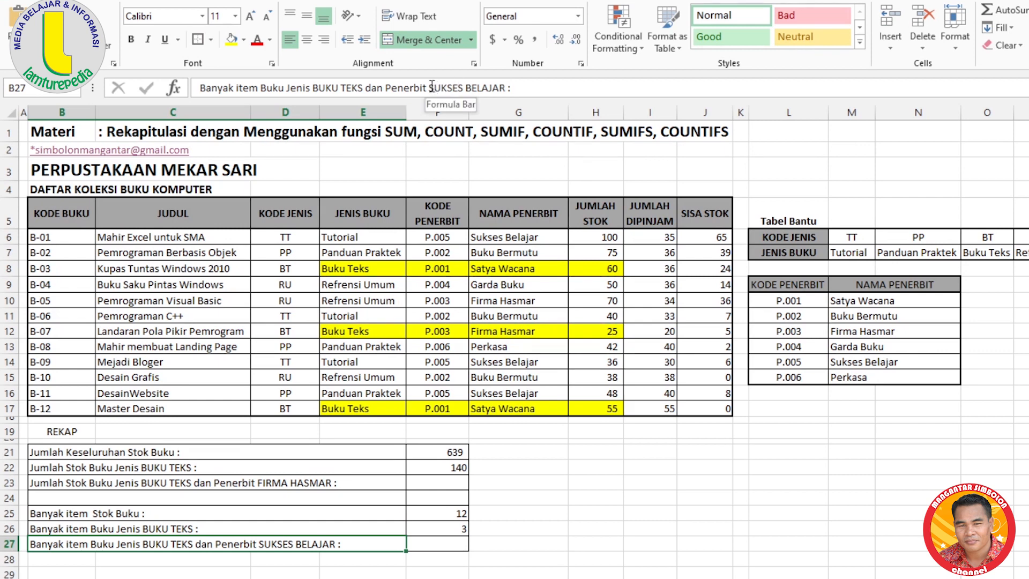
left_click_drag(429, 88, 503, 88)
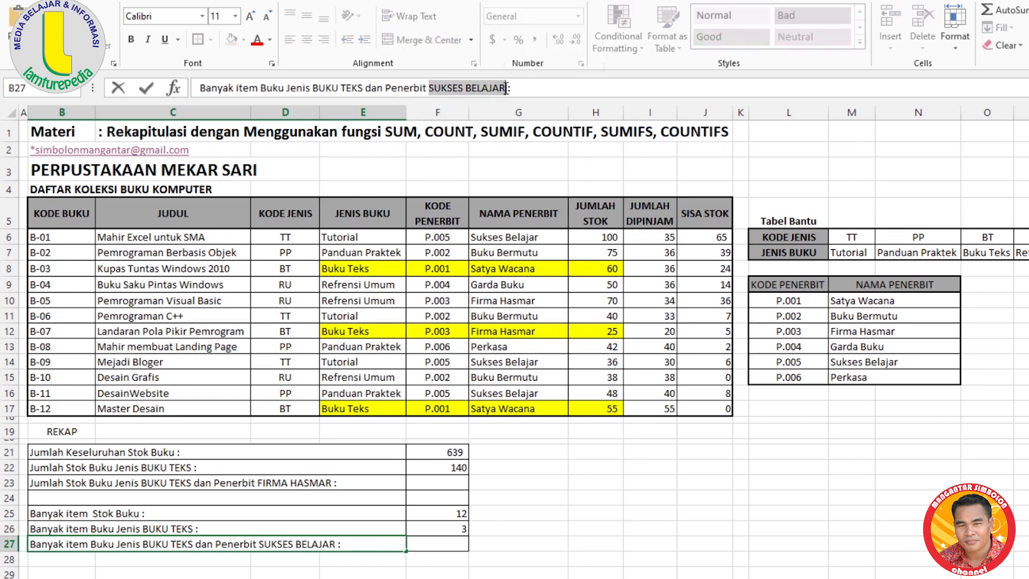
key("ctrl+v")
key("Return")
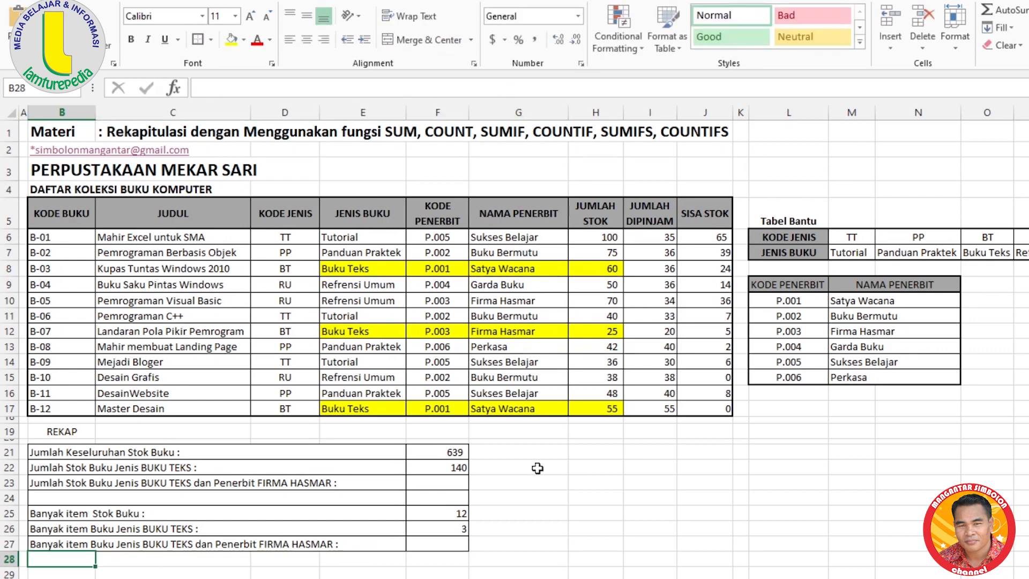
Start a SUMIFS formula in F23 with sum range H6:H17 and the JENIS BUKU condition E6:E17 matching E8
left_click(46, 489)
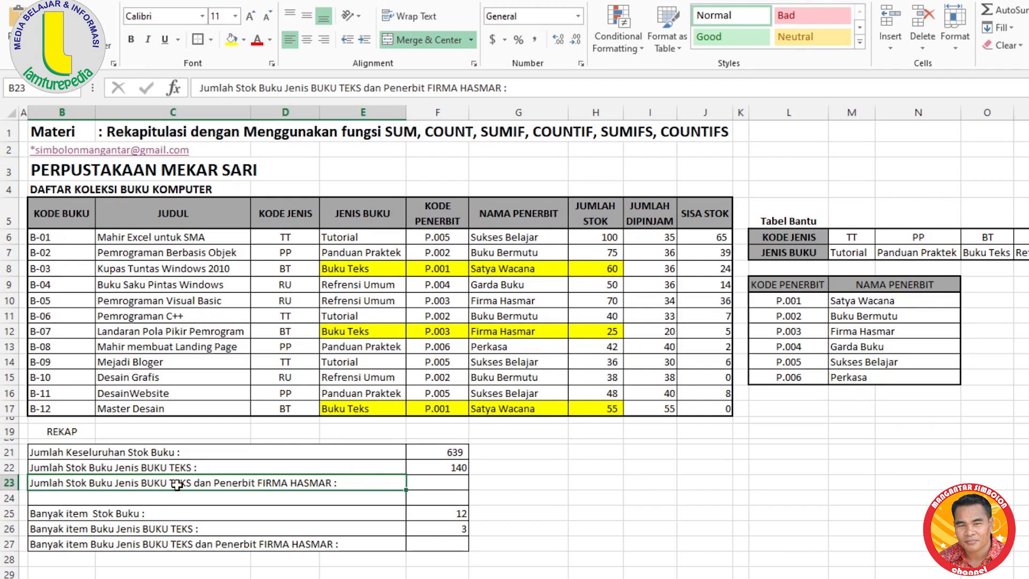
left_click(445, 483)
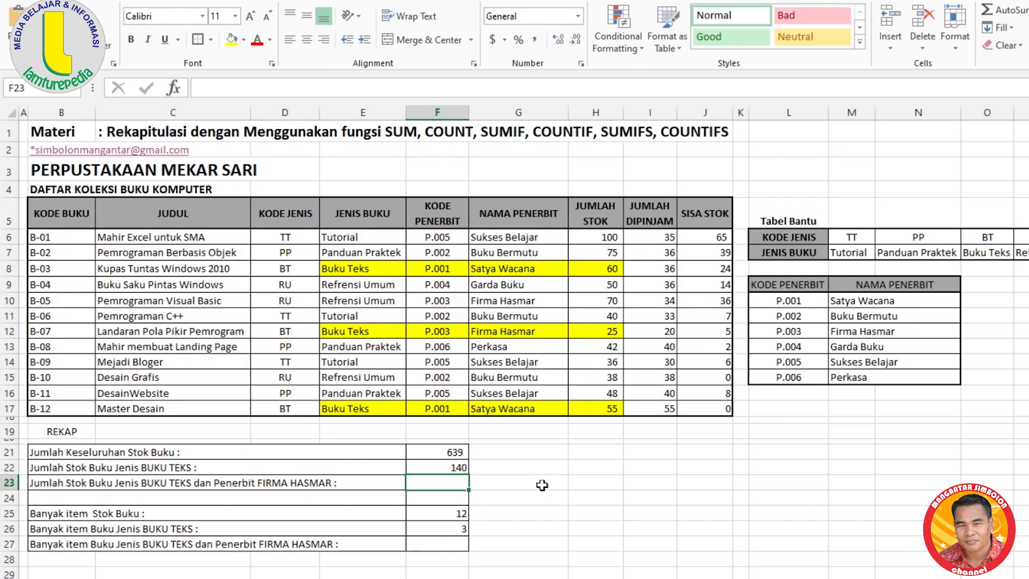
type("=")
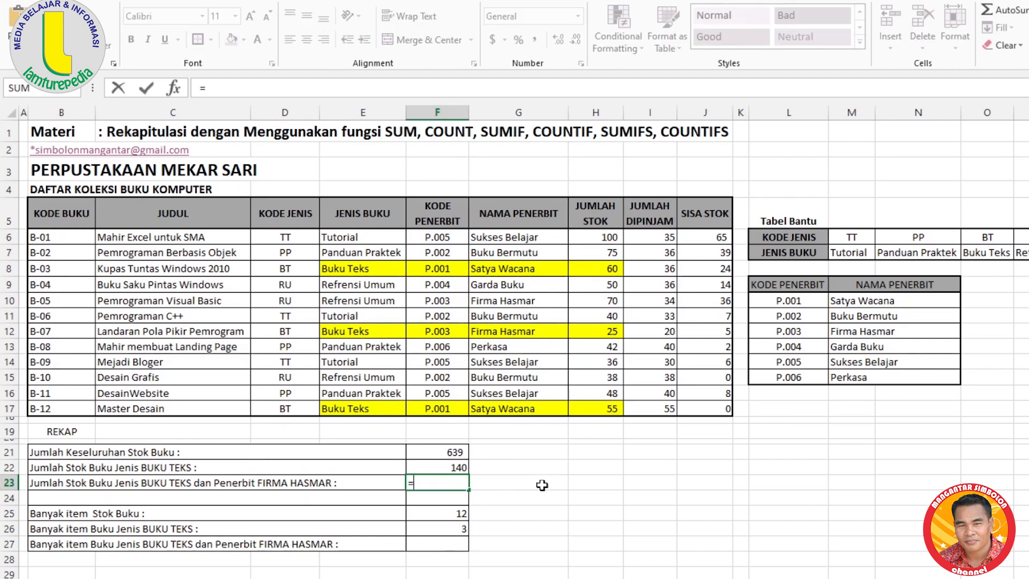
type("sumif")
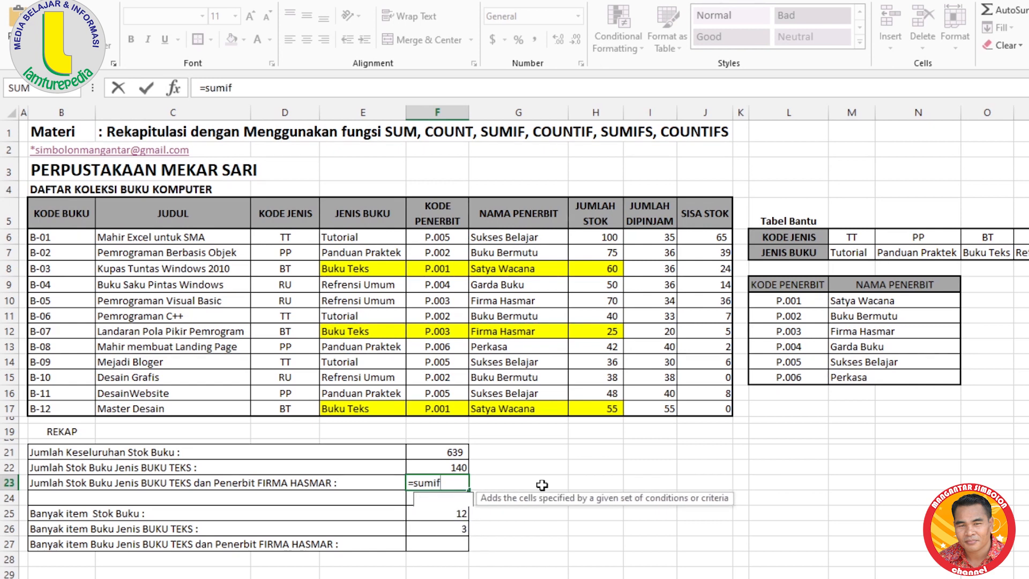
type("s(")
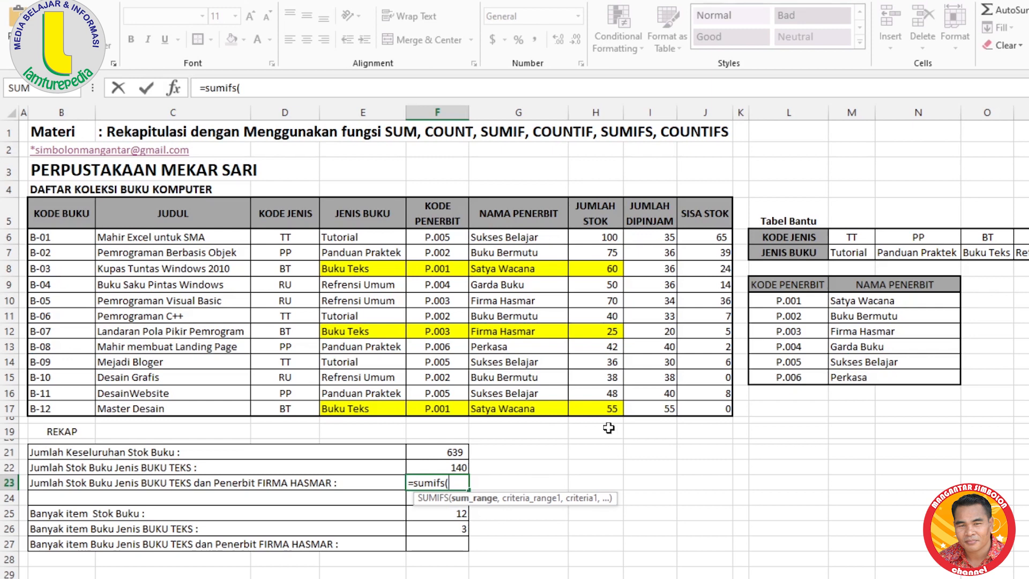
left_click_drag(595, 237, 592, 412)
type(",")
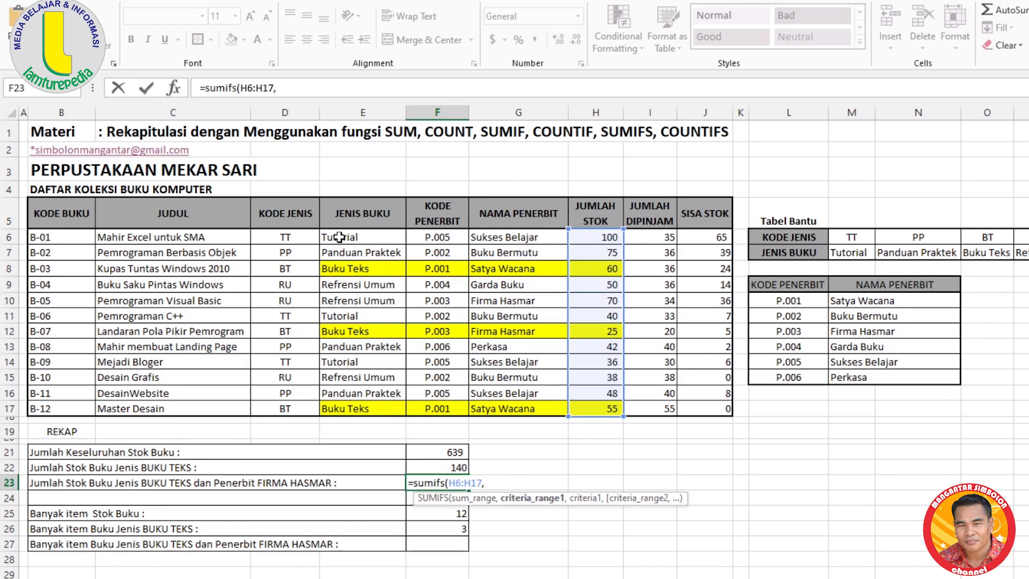
left_click_drag(339, 237, 339, 410)
type(",")
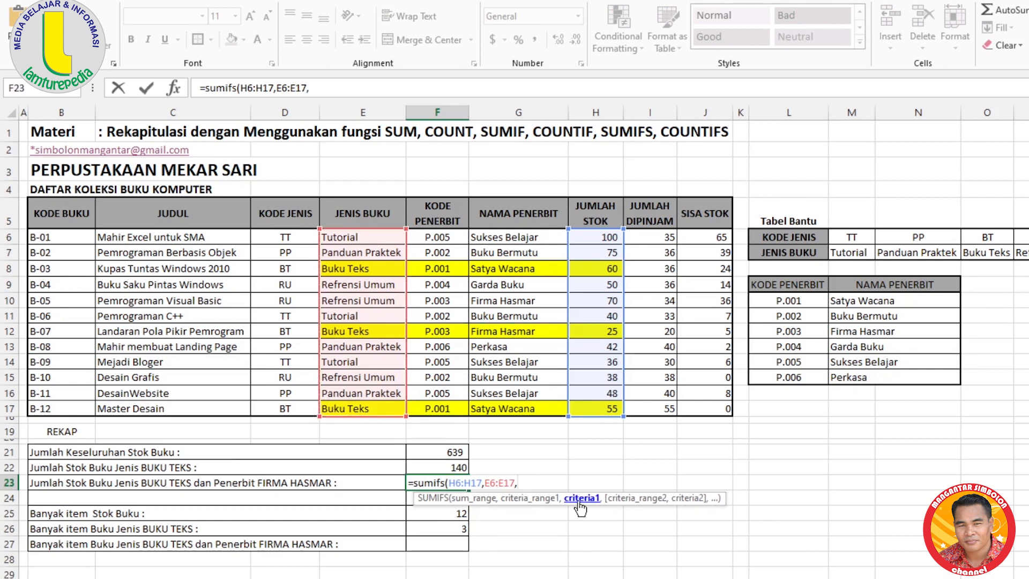
left_click(356, 270)
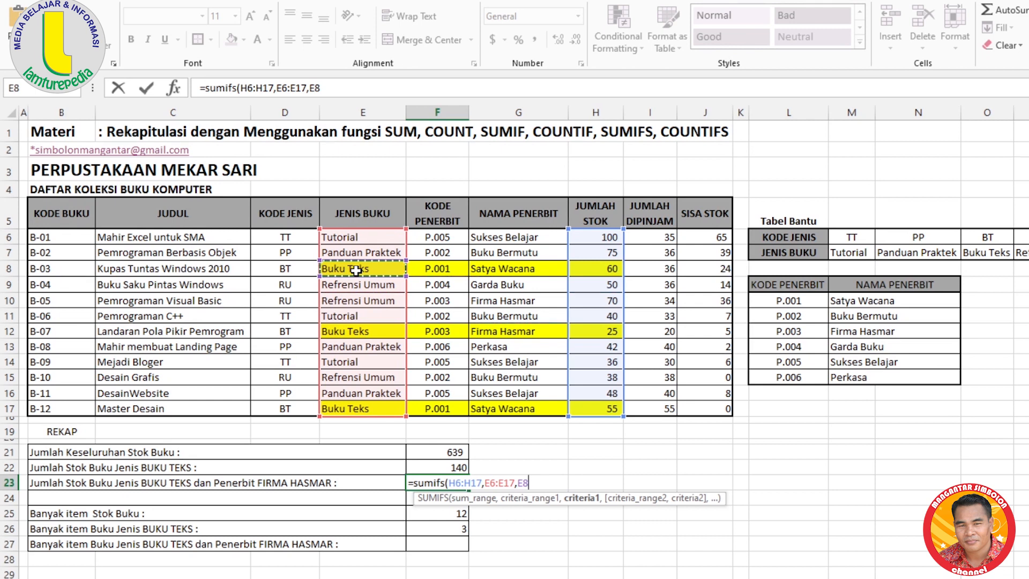
type(",")
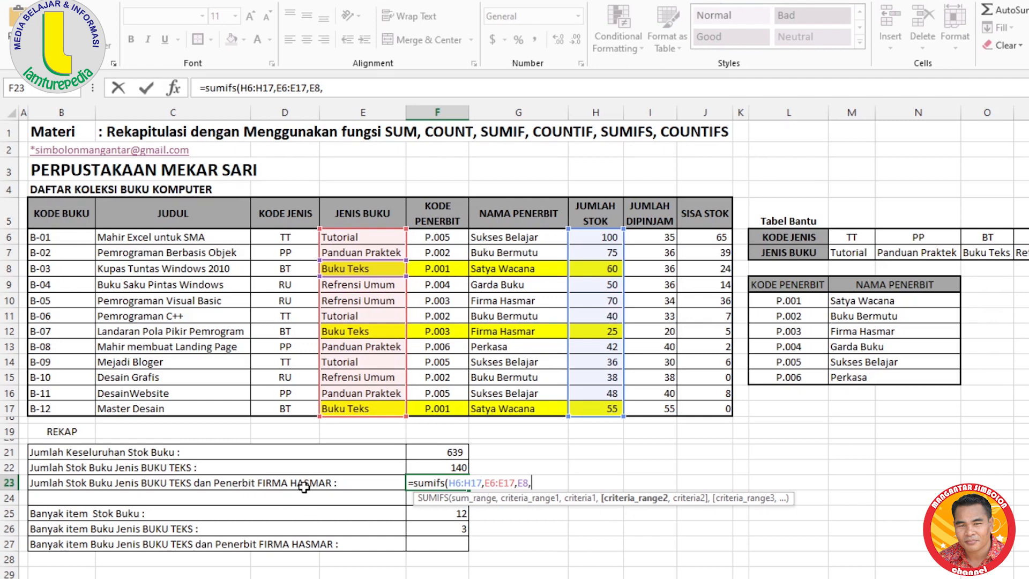
Complete the F23 SUMIFS formula with the NAMA PENERBIT condition G6:G17 matching G12, and check the result against H12
left_click_drag(496, 240, 505, 409)
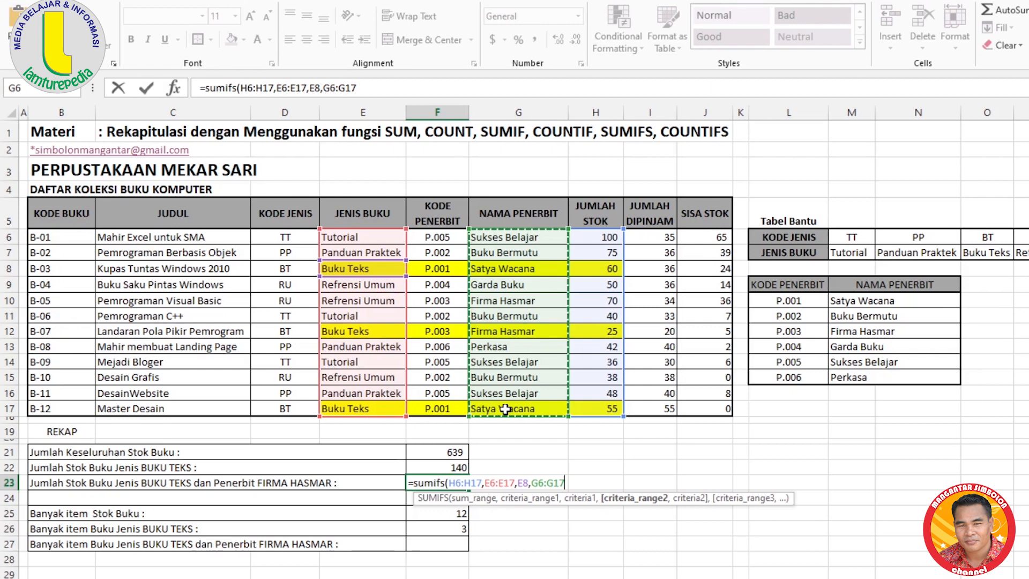
type(",")
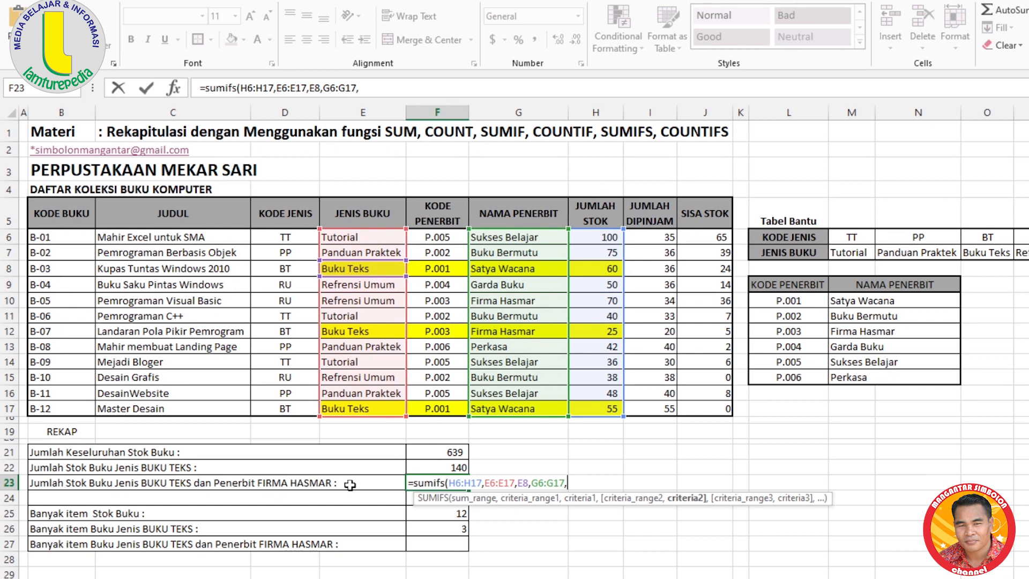
left_click(496, 332)
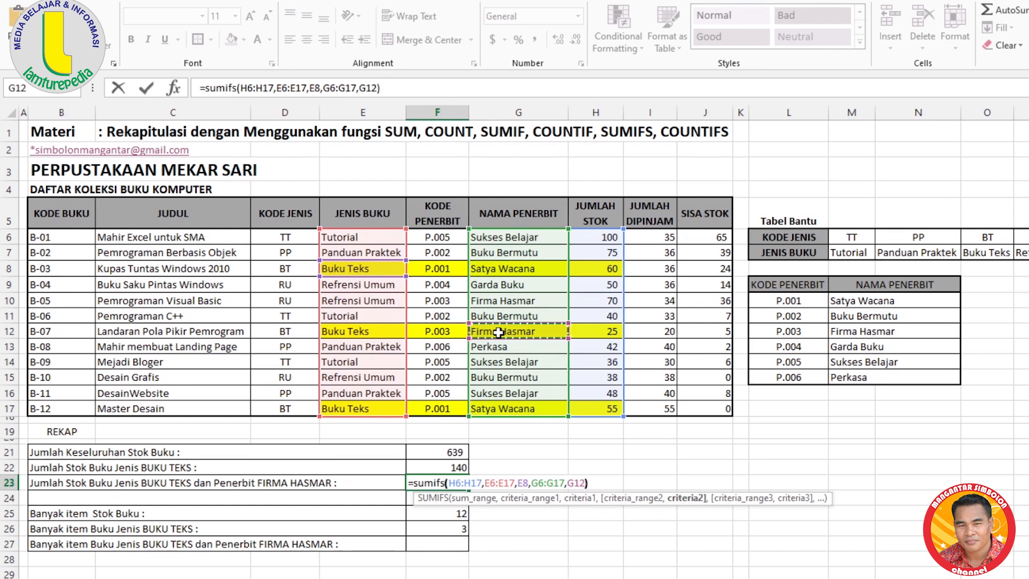
type(")")
key("Return")
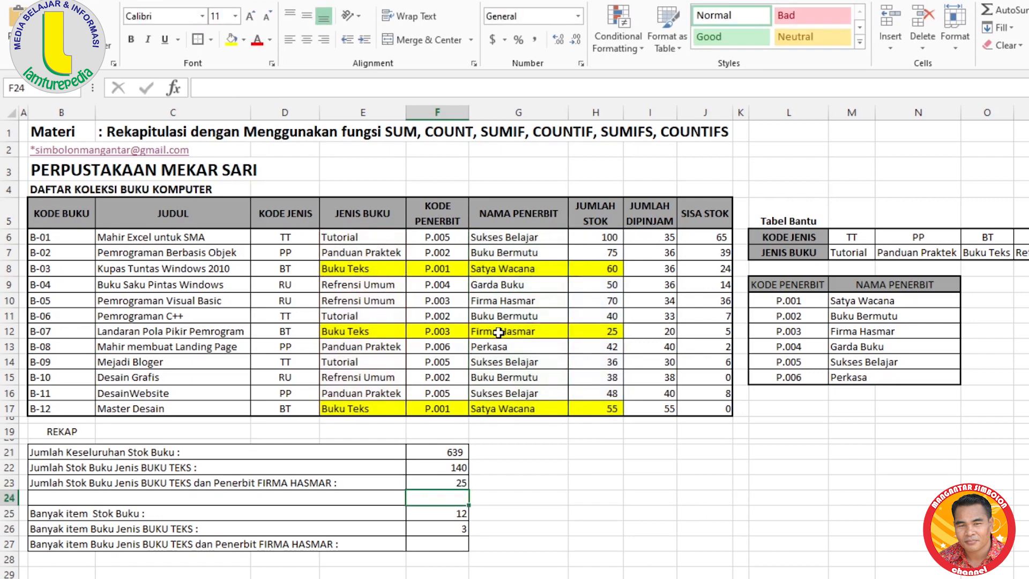
left_click(445, 482)
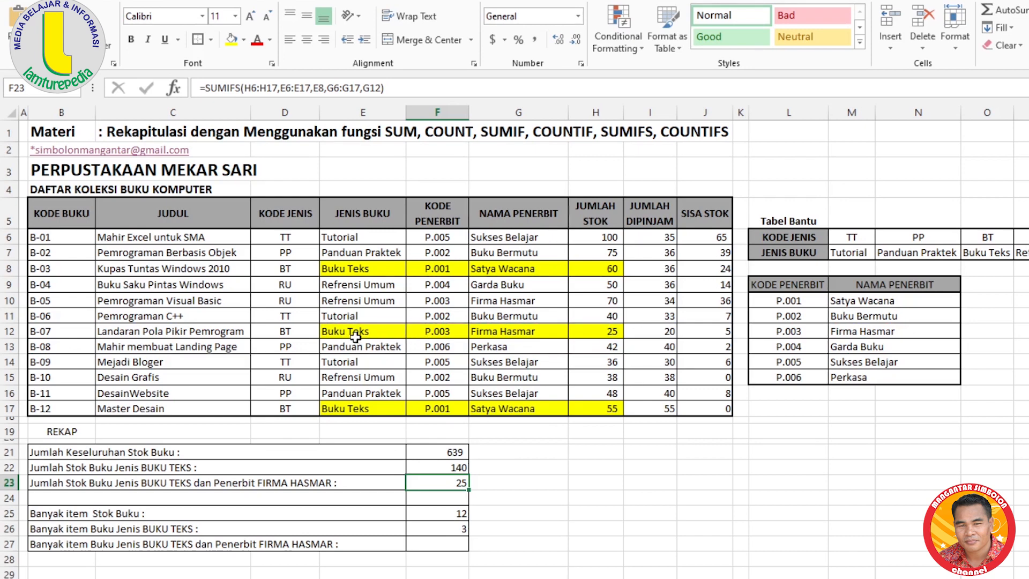
left_click(608, 332)
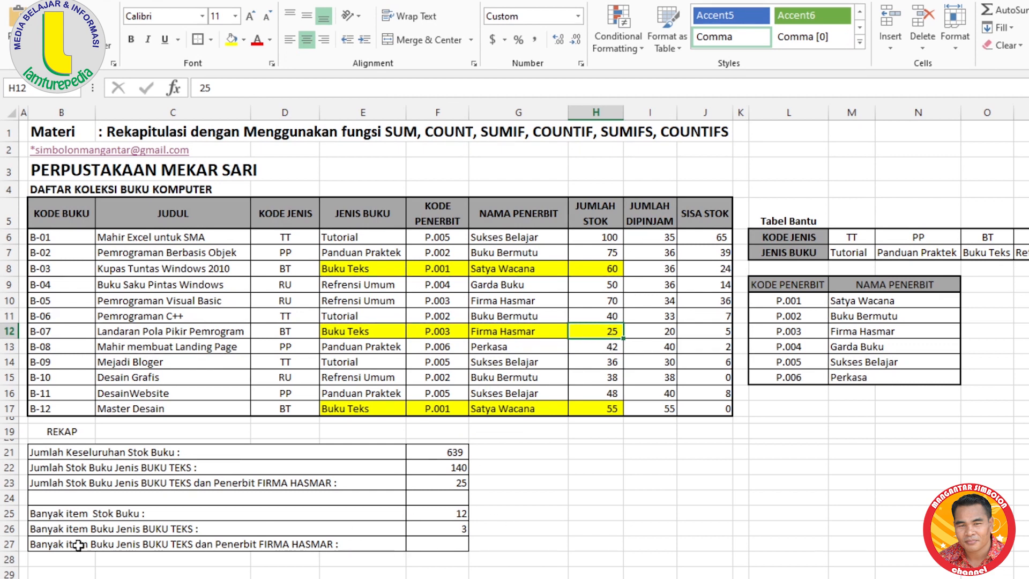
Start a COUNTIFS formula in F27 with the JENIS BUKU condition E6:E17 matching E8
left_click(438, 545)
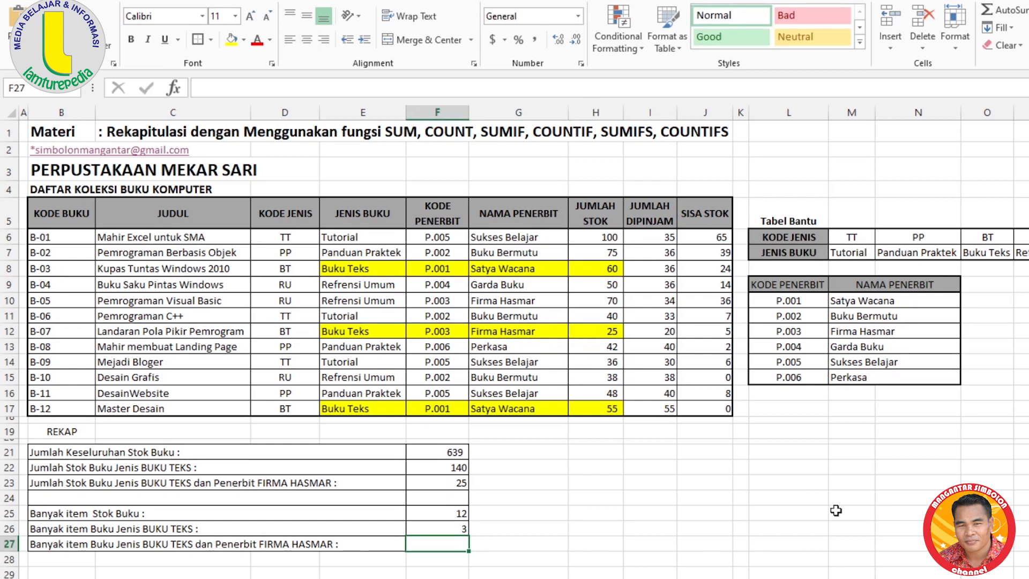
type("=")
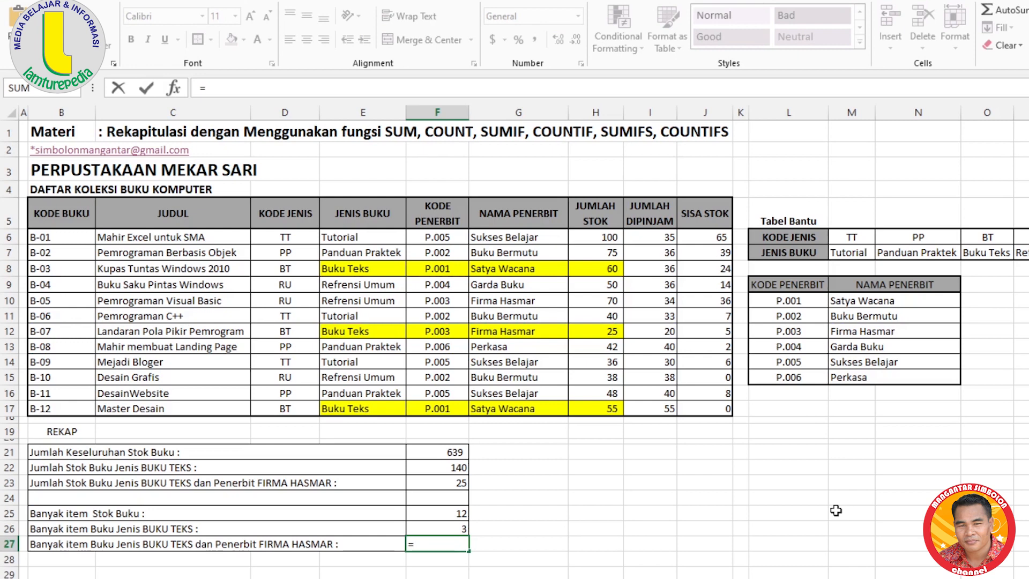
type("co")
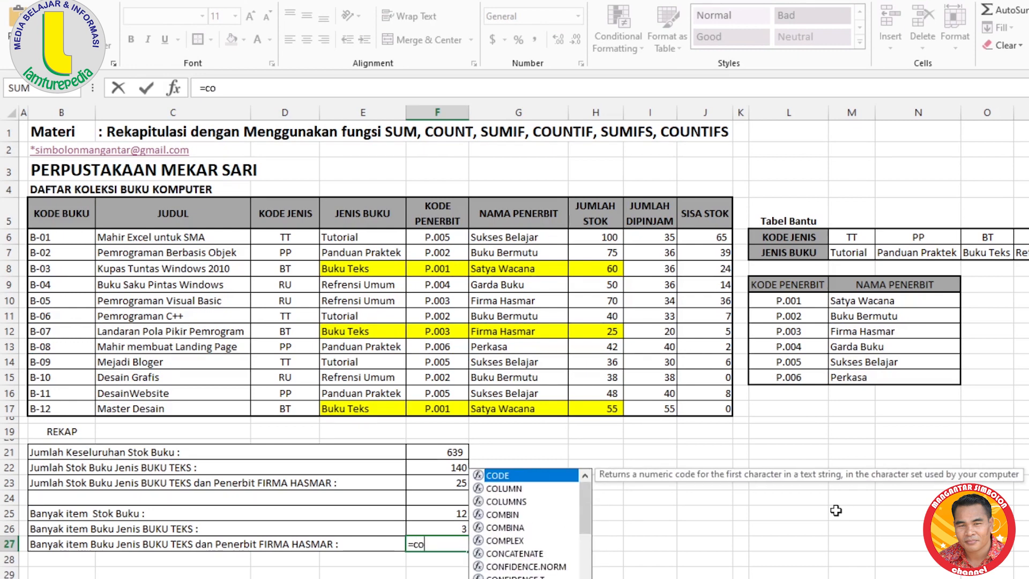
type("untifs")
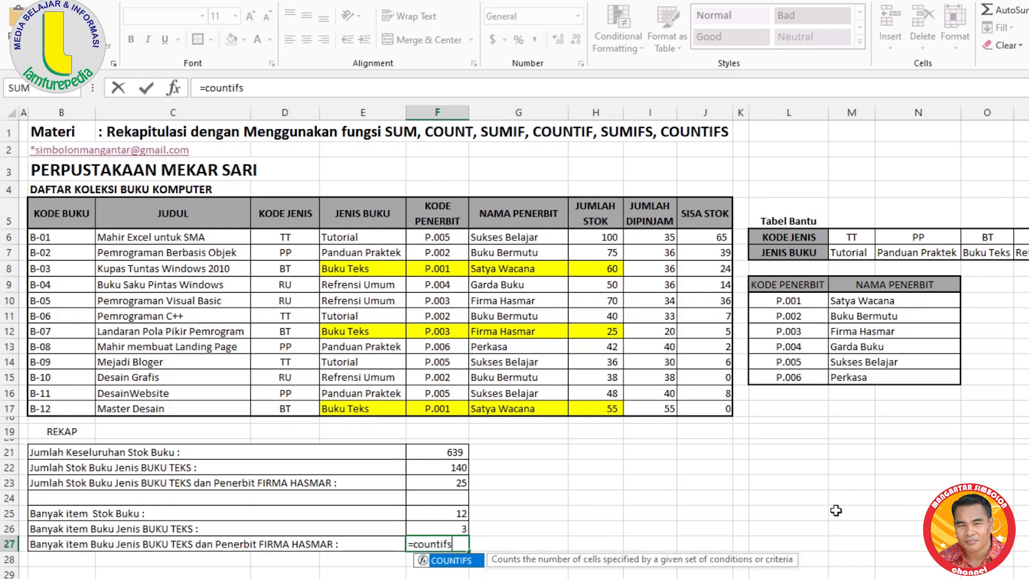
type("(")
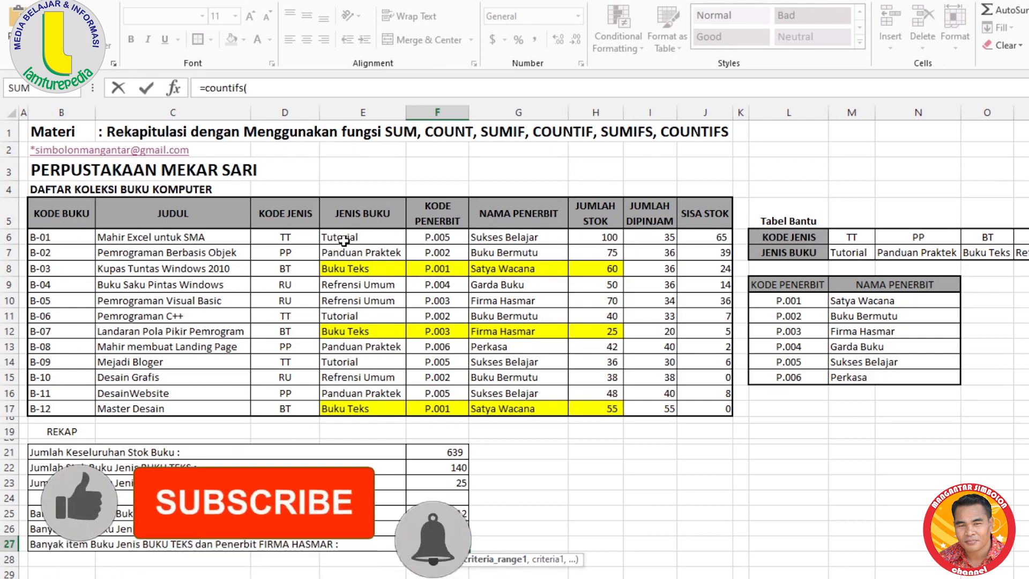
left_click_drag(343, 241, 347, 407)
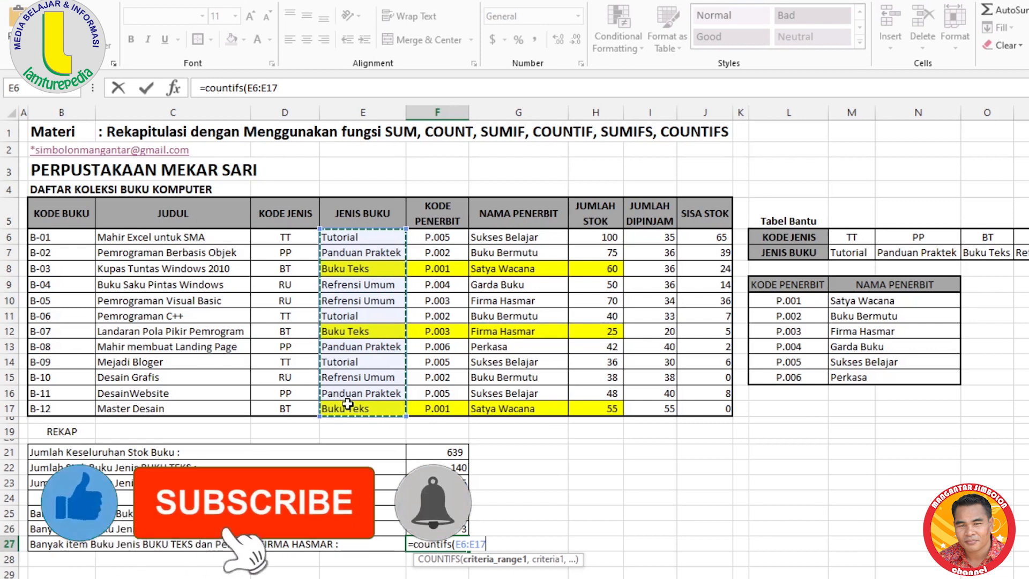
type(",")
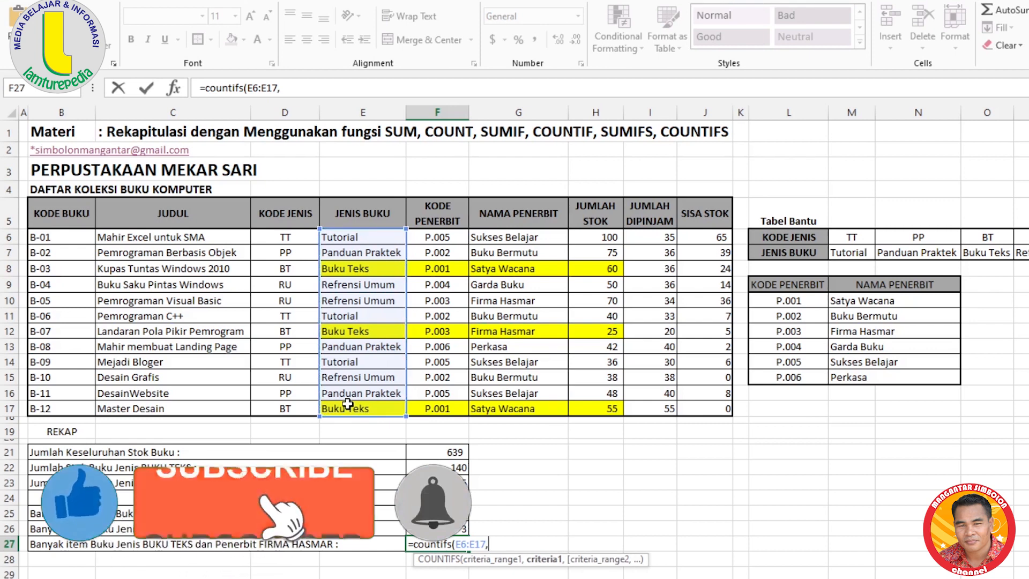
left_click(352, 269)
type(",")
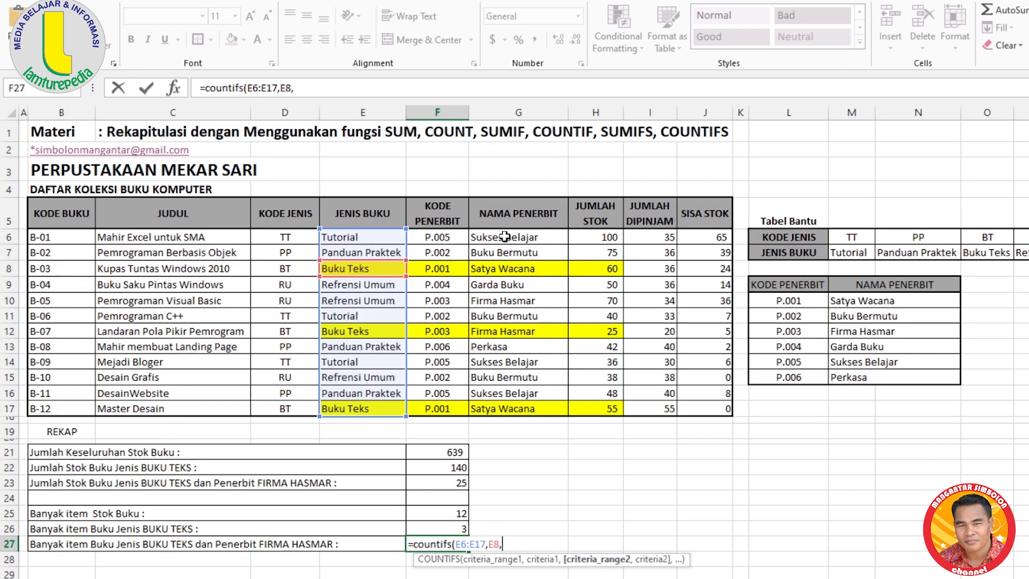
Complete the F27 COUNTIFS formula with the NAMA PENERBIT condition G6:G17 matching G12
left_click_drag(504, 237, 495, 402)
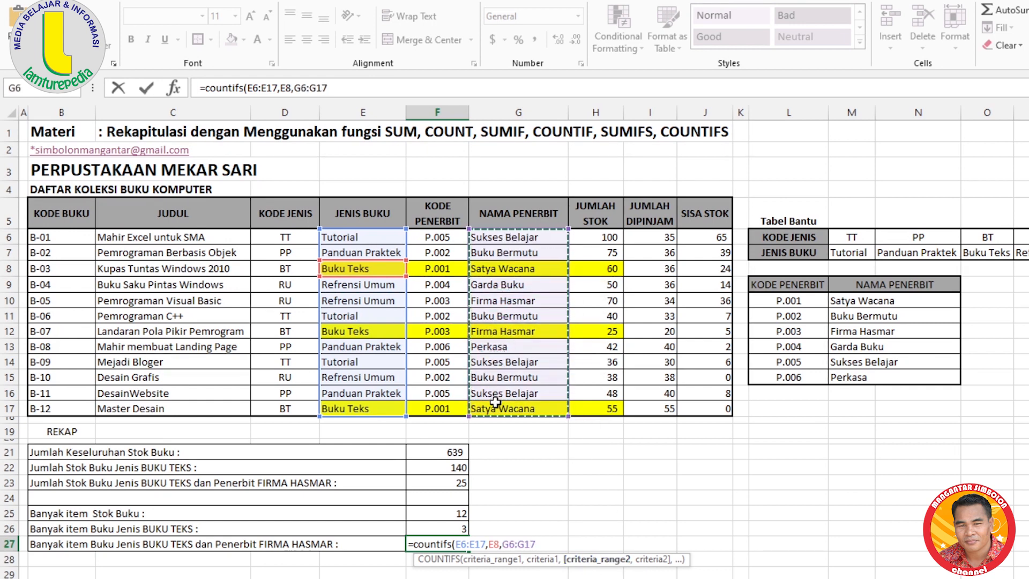
type(",")
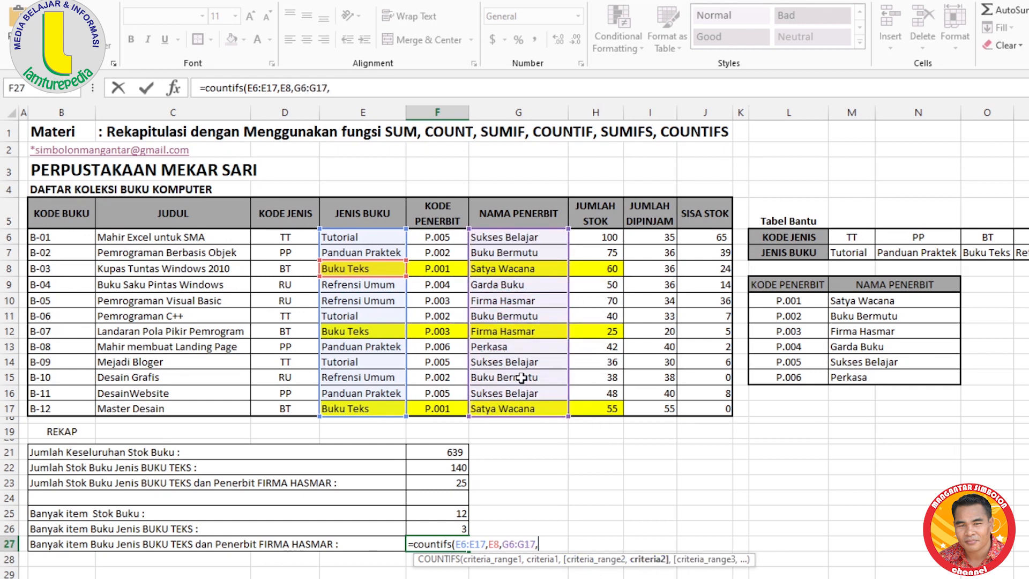
left_click(498, 334)
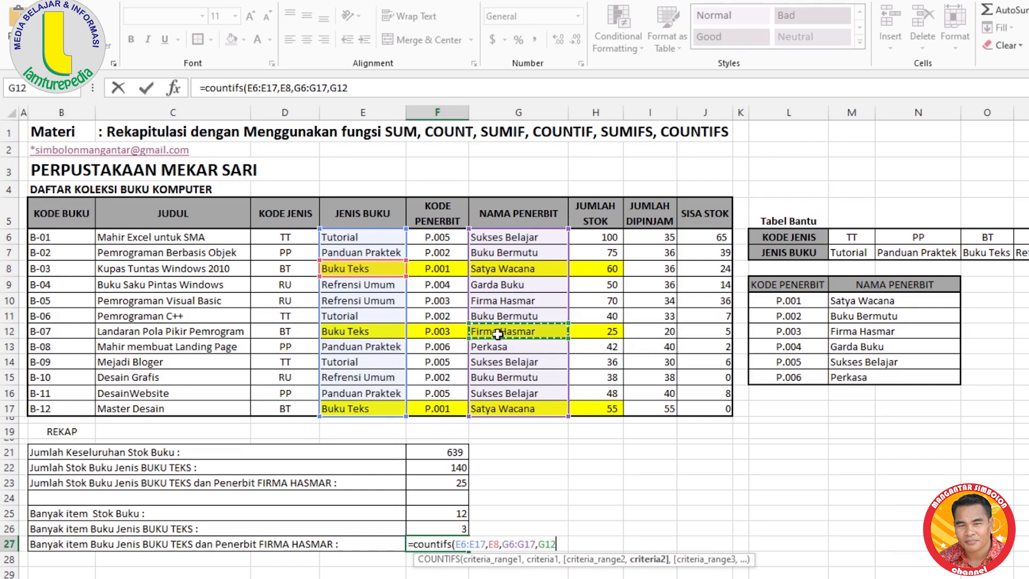
key("ctrl+Return")
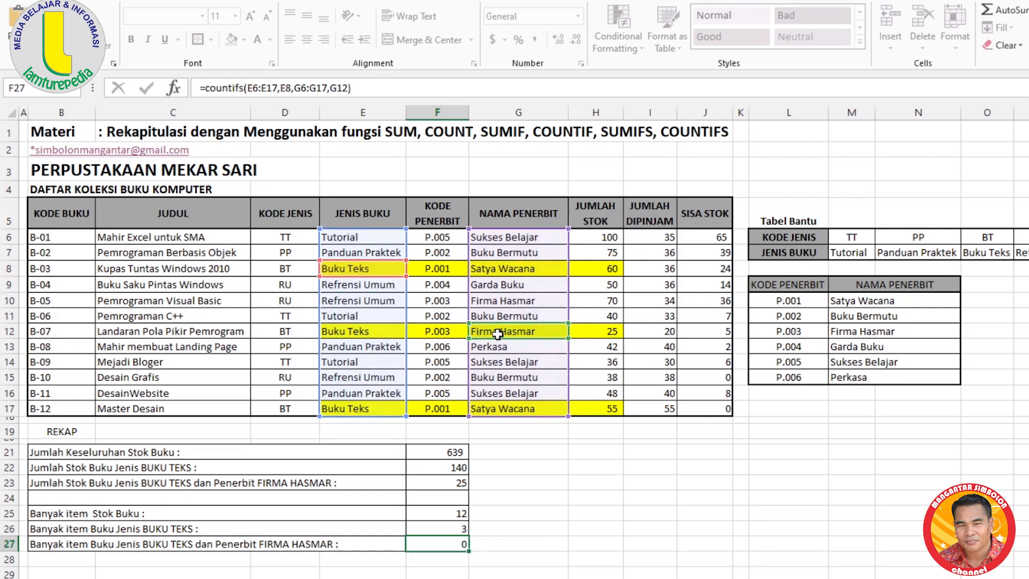
key("Return")
Review the COUNTIFS formula in F27 alongside the SUMIFS formula in F23
left_click(428, 544)
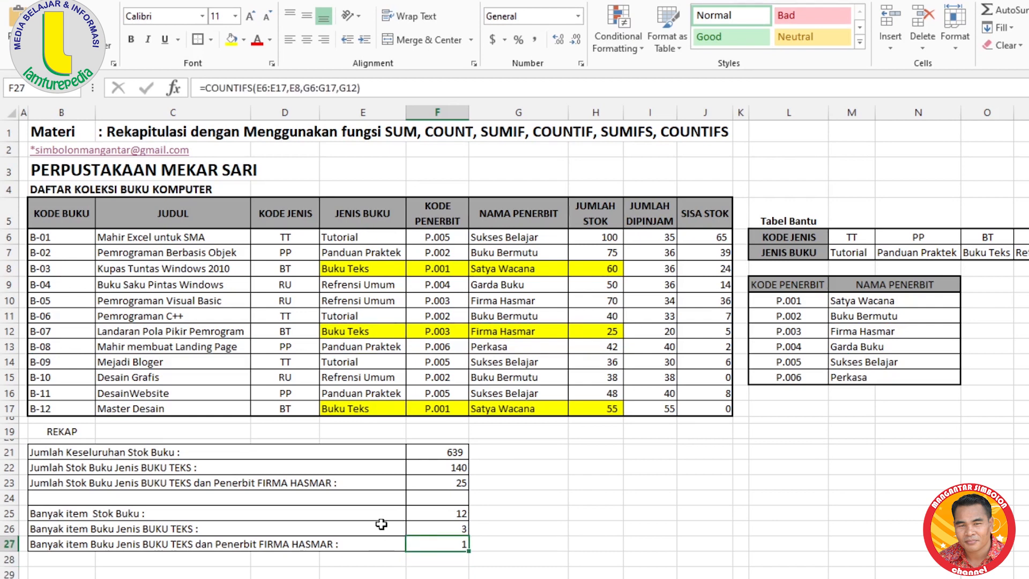
left_click(456, 480)
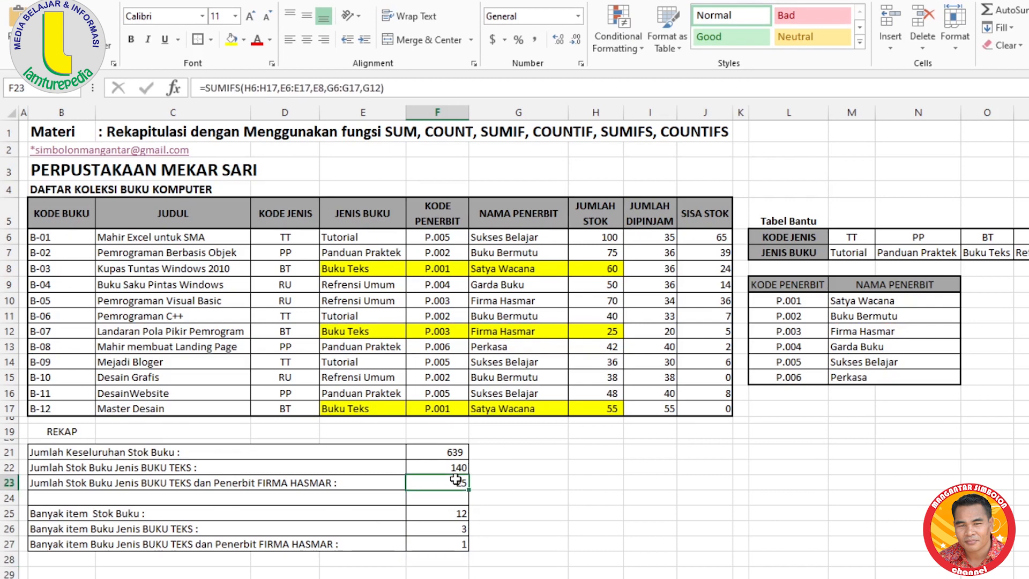
left_click(443, 543)
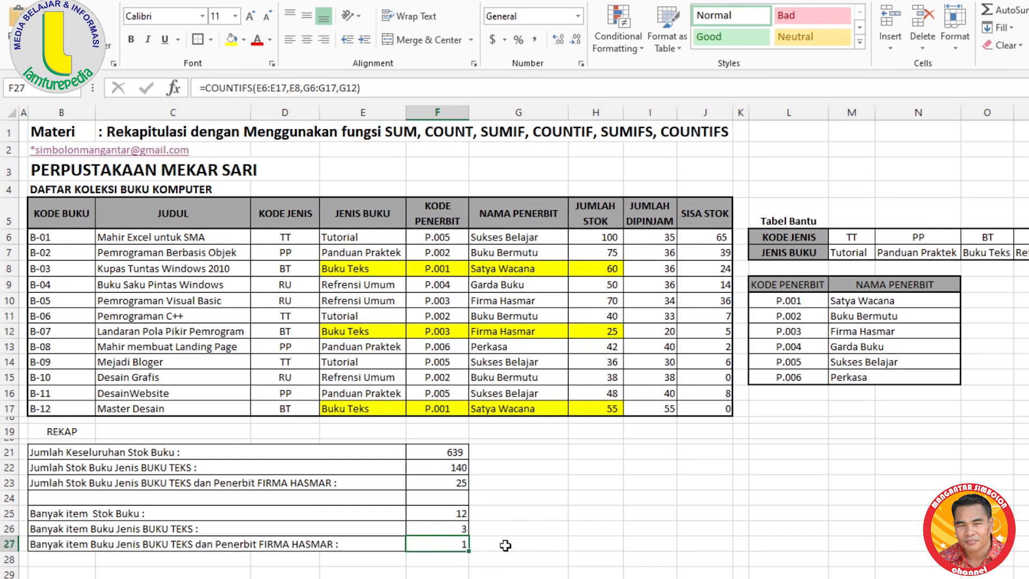
left_click(465, 560)
left_click(455, 542)
left_click(601, 516)
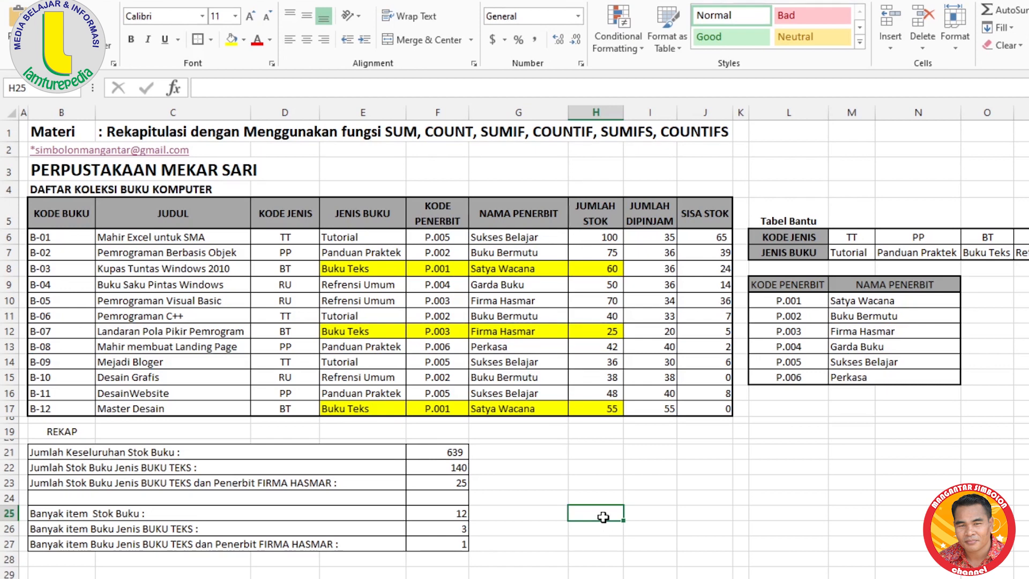
left_click(786, 481)
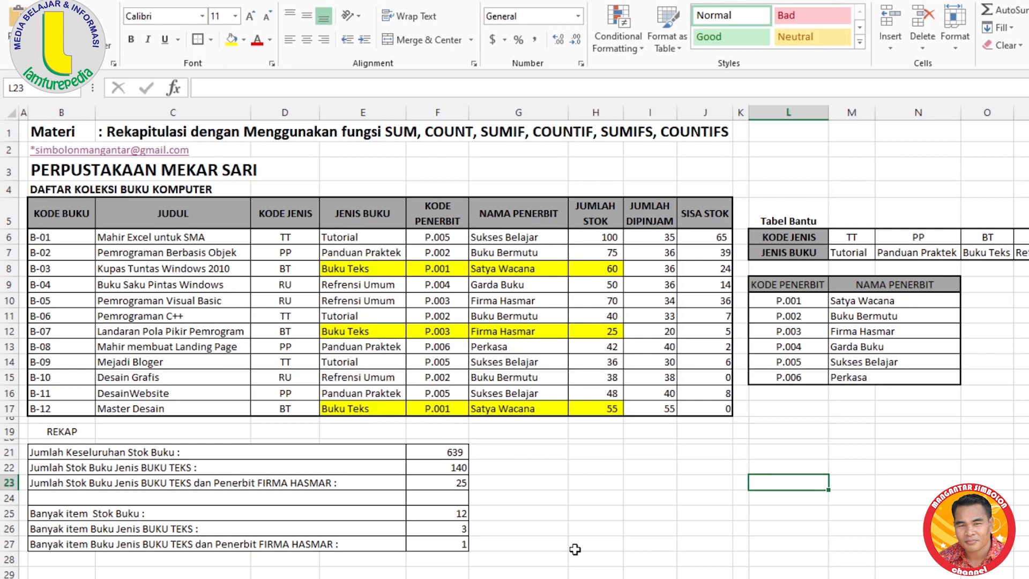
left_click(650, 503)
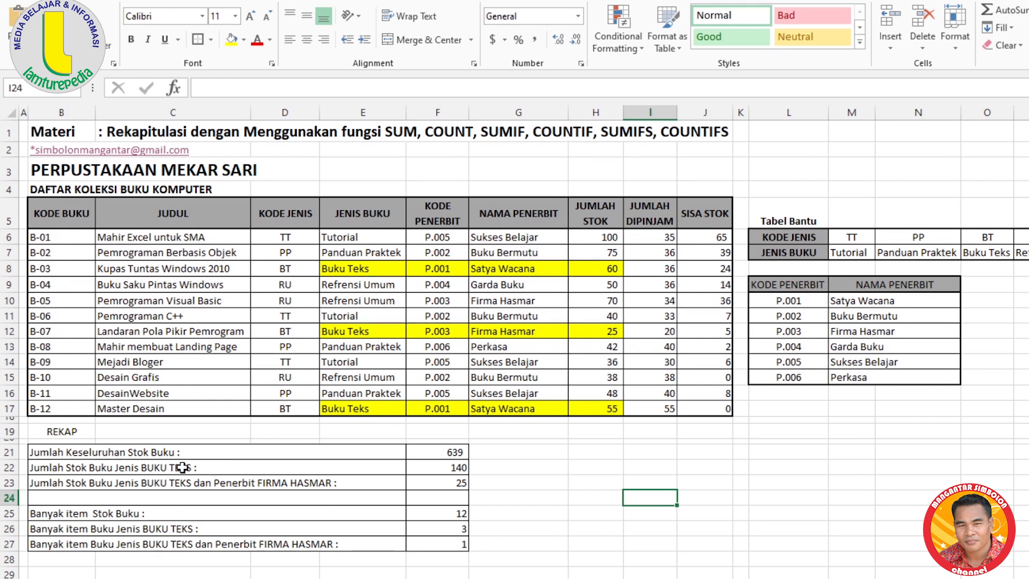
Examine the HLOOKUP formula in E6 and compare the SUMIF formula in F22 with the SUMIFS formula in F23
left_click(340, 239)
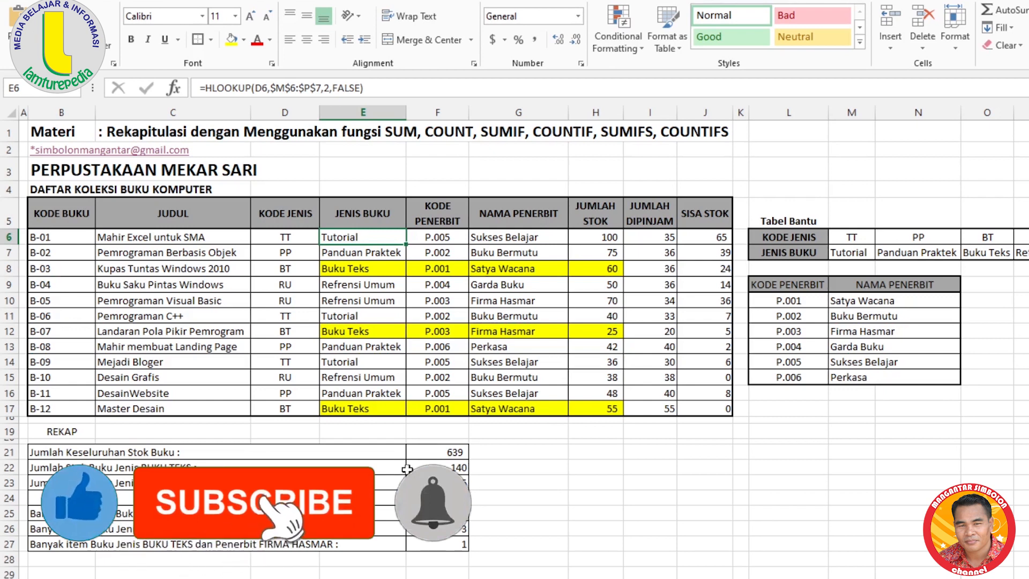
left_click(452, 467)
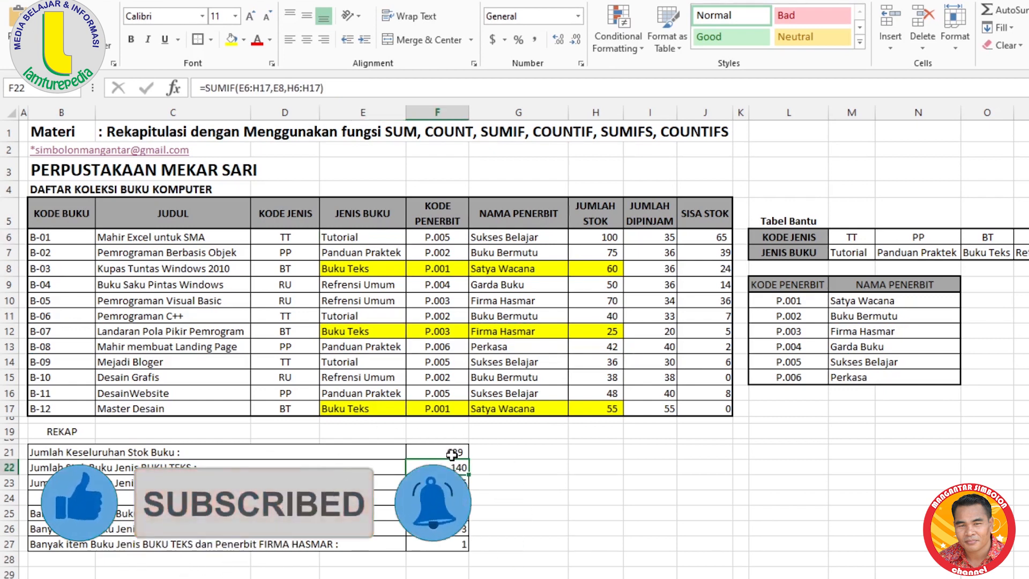
left_click(449, 479)
left_click(450, 468)
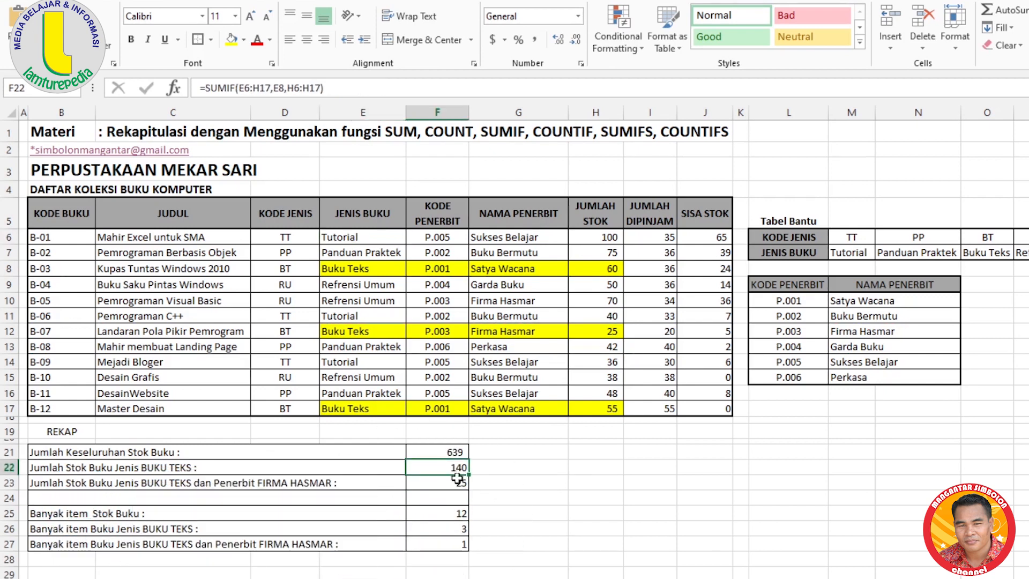
left_click(457, 480)
left_click(458, 467)
left_click(457, 480)
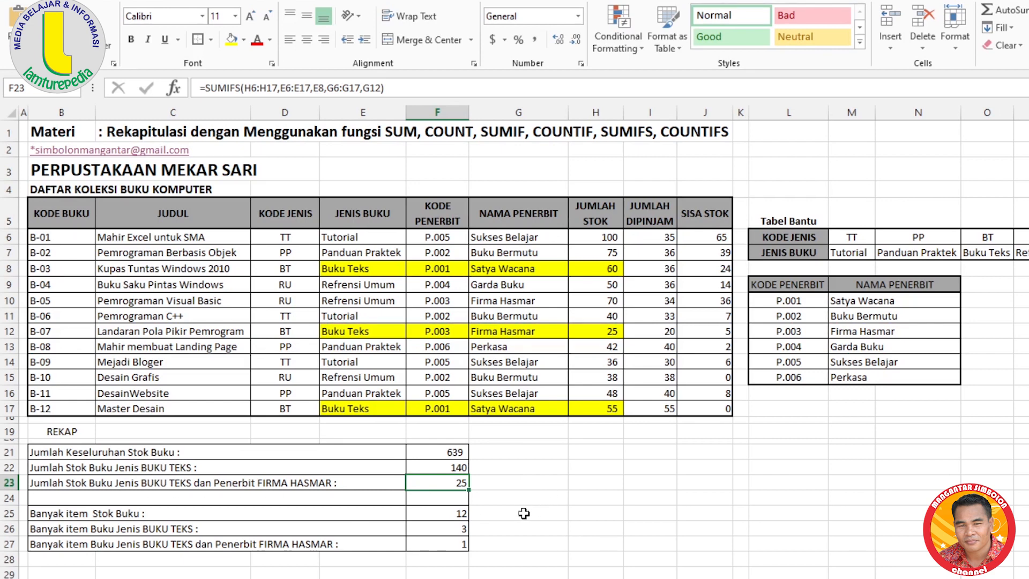
left_click(517, 485)
left_click(528, 466)
left_click(620, 485)
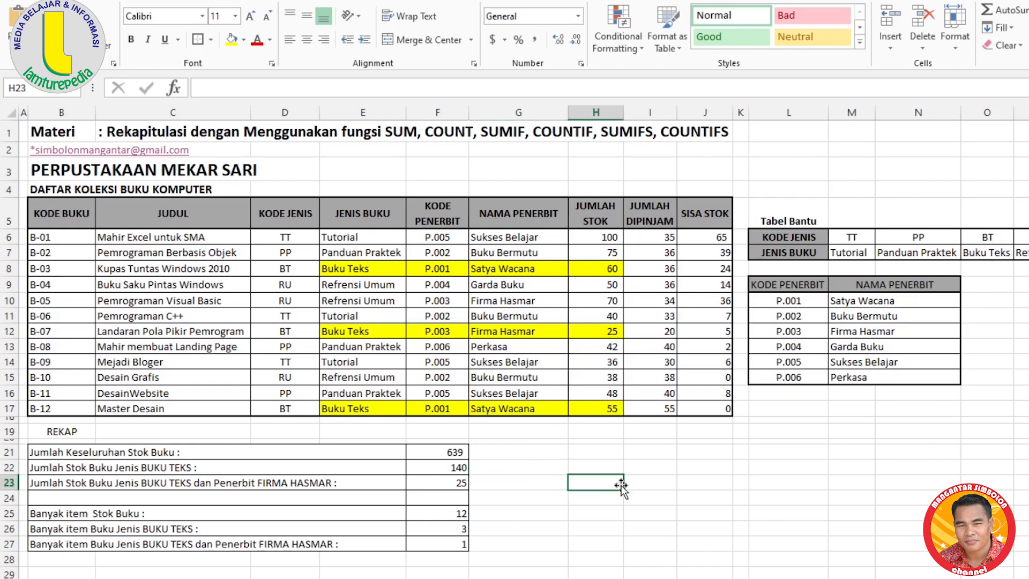
left_click(602, 468)
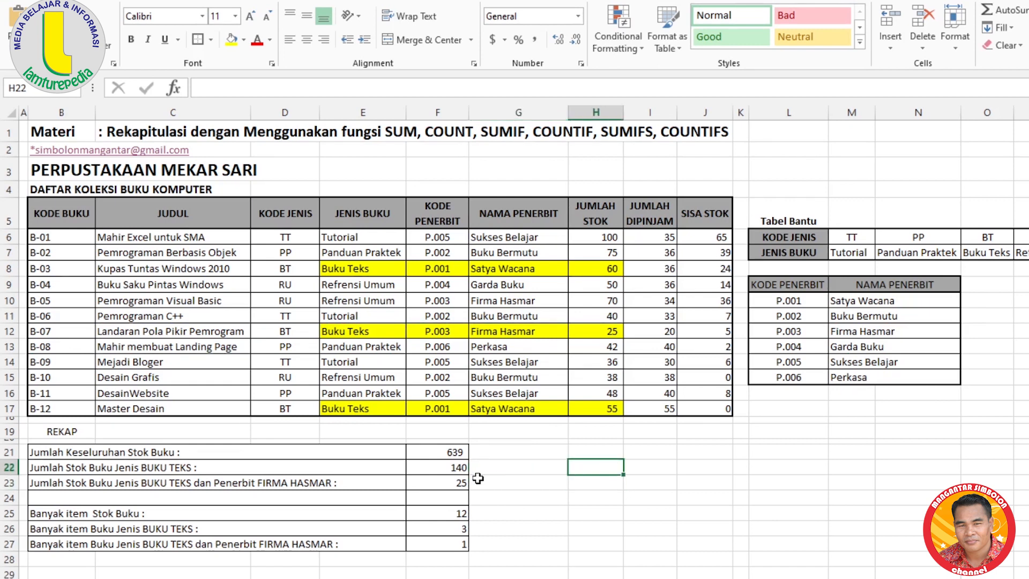
left_click(518, 493)
left_click(589, 469)
Clear the conditional REKAP formulas from F22:F23 and F26:F27
left_click_drag(440, 472, 440, 481)
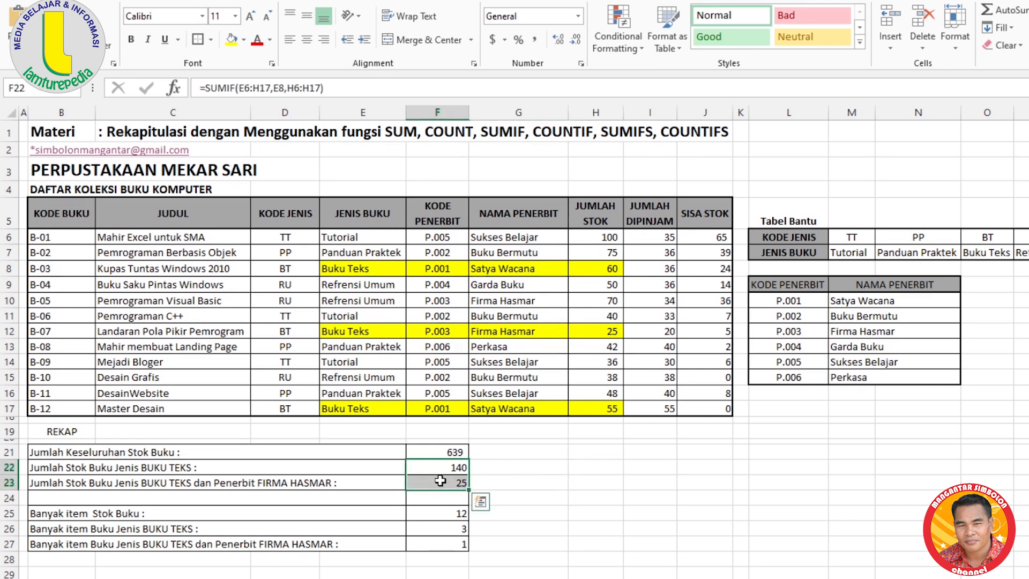
key("Delete")
left_click_drag(461, 529, 459, 542)
key("Delete")
left_click(579, 518)
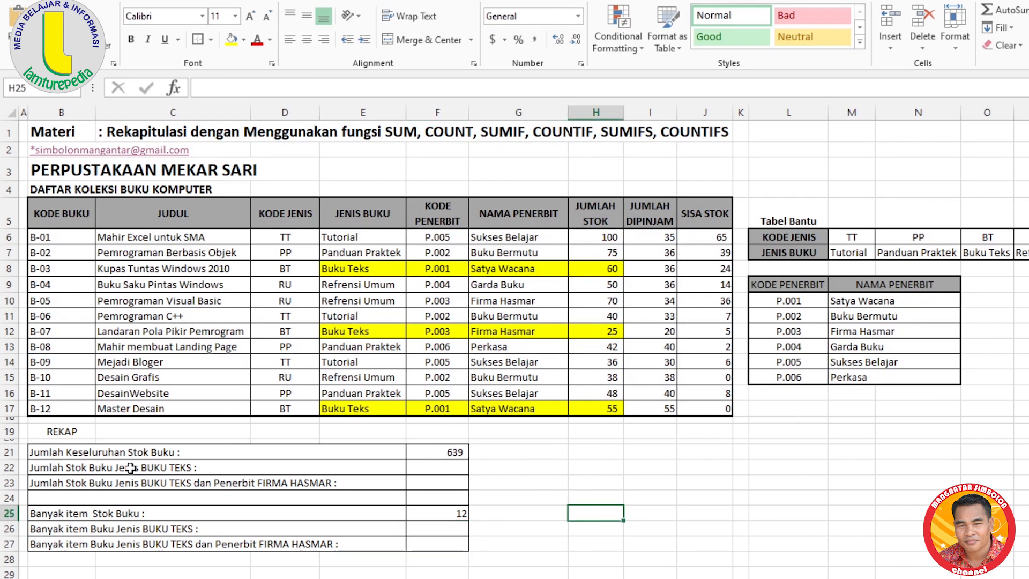
Review the formulas for the total book stock in F21 and the stock item count in F25
left_click(427, 456)
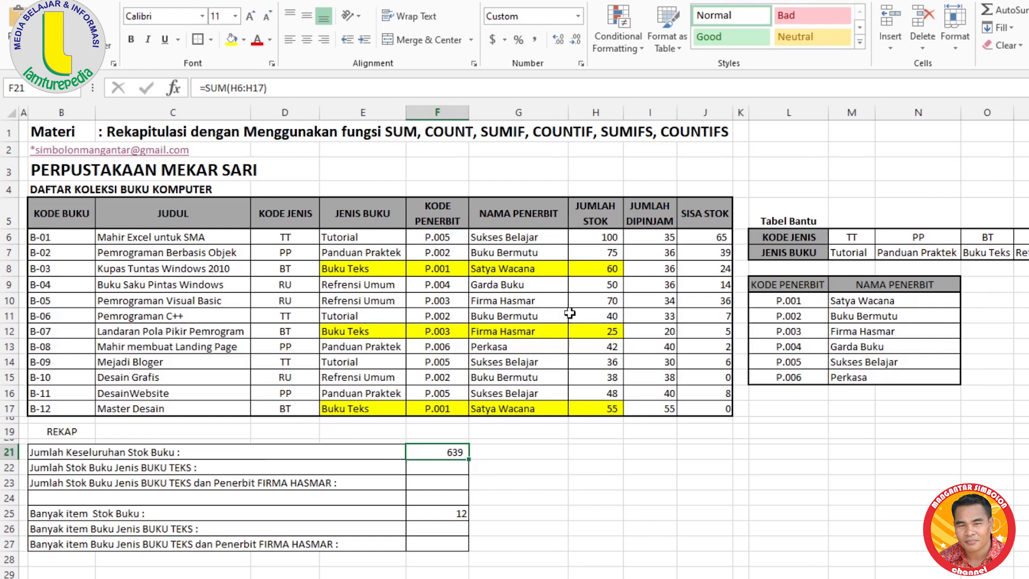
left_click(445, 515)
left_click(529, 478)
Start a SUMIF formula in F22 with E6:H17 as the criteria range
left_click(435, 468)
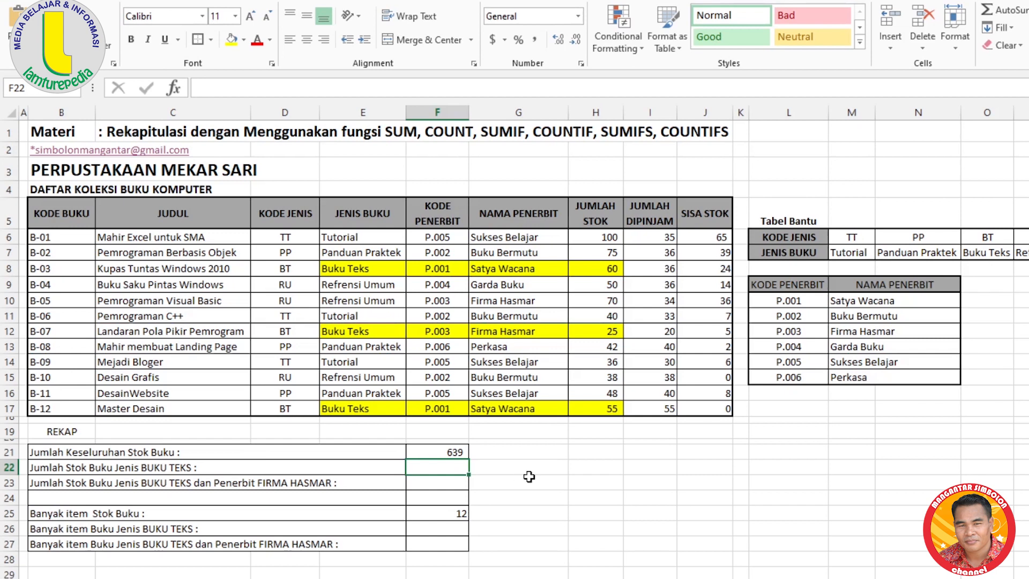
left_click(602, 482)
left_click(456, 464)
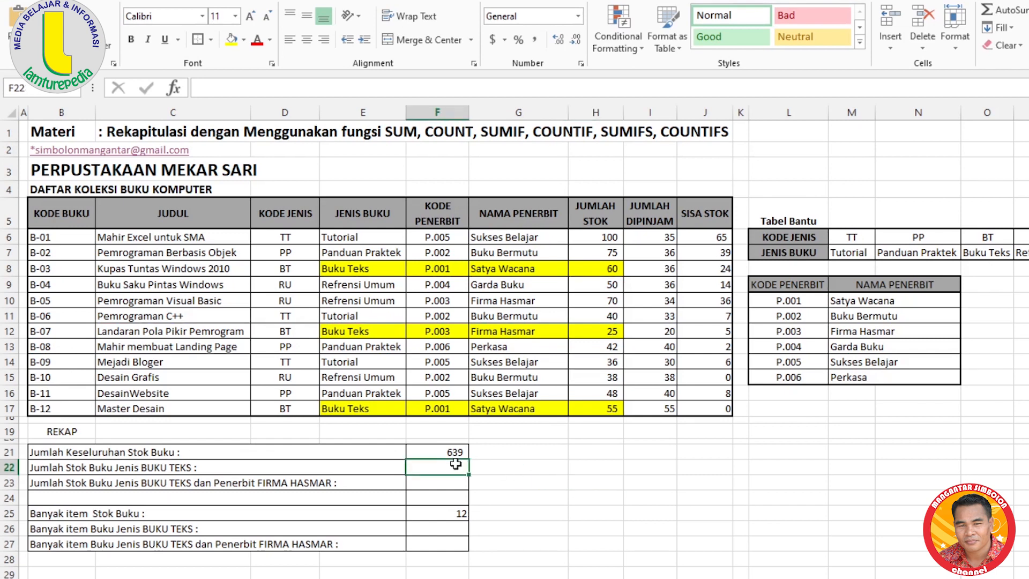
type("=sumif(")
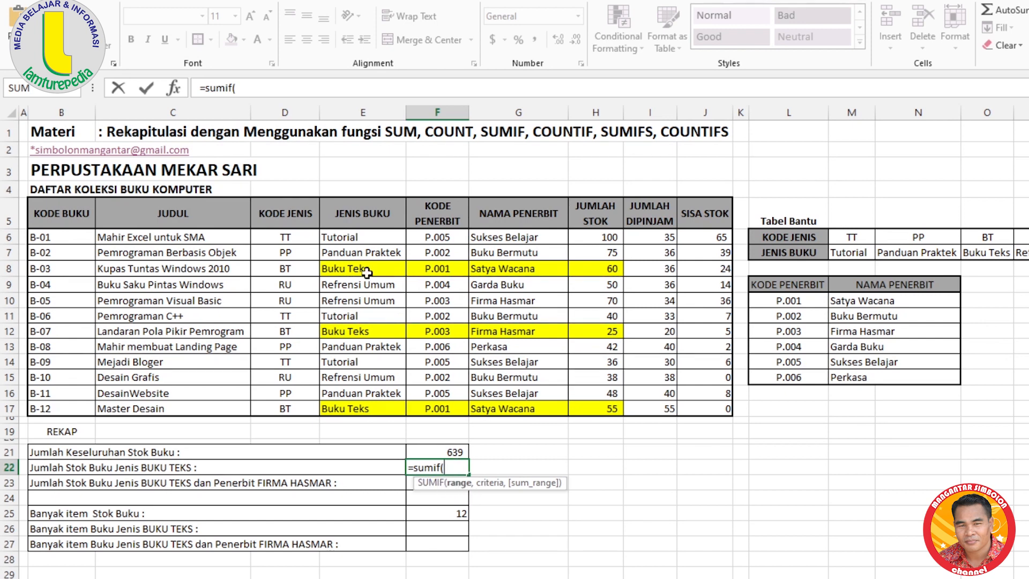
left_click(391, 236)
left_click_drag(390, 237, 606, 405)
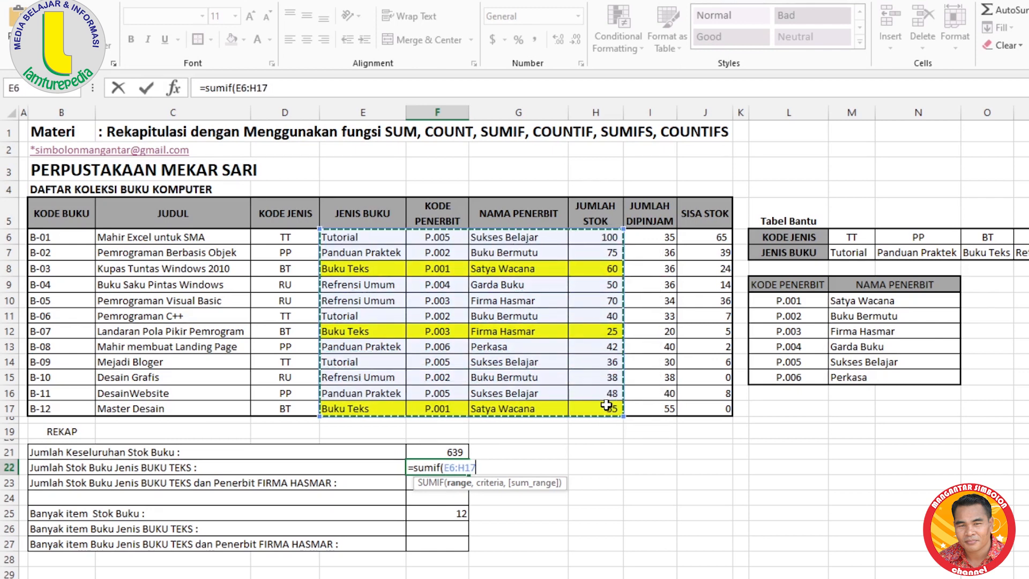
type(",")
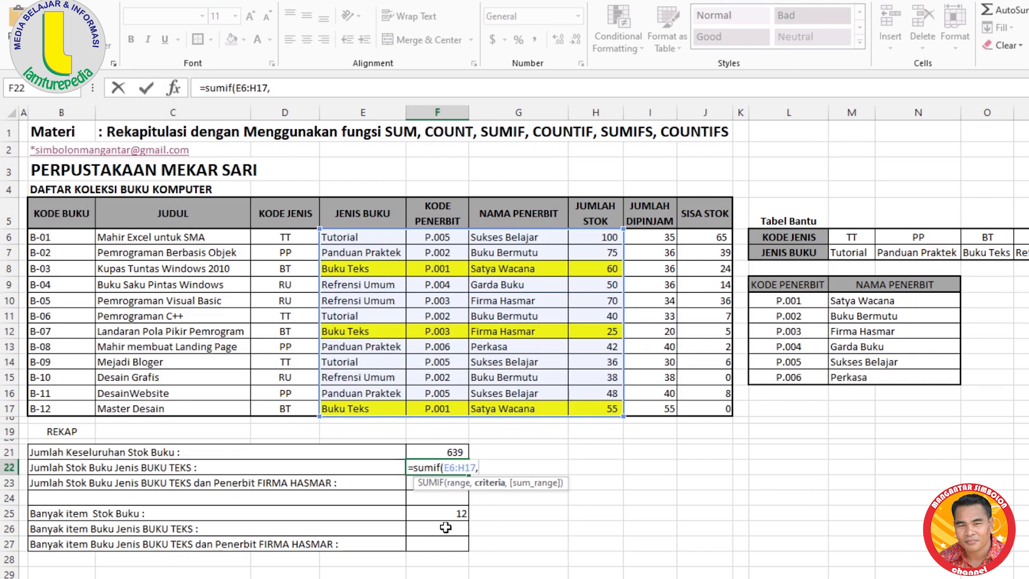
left_click(348, 271)
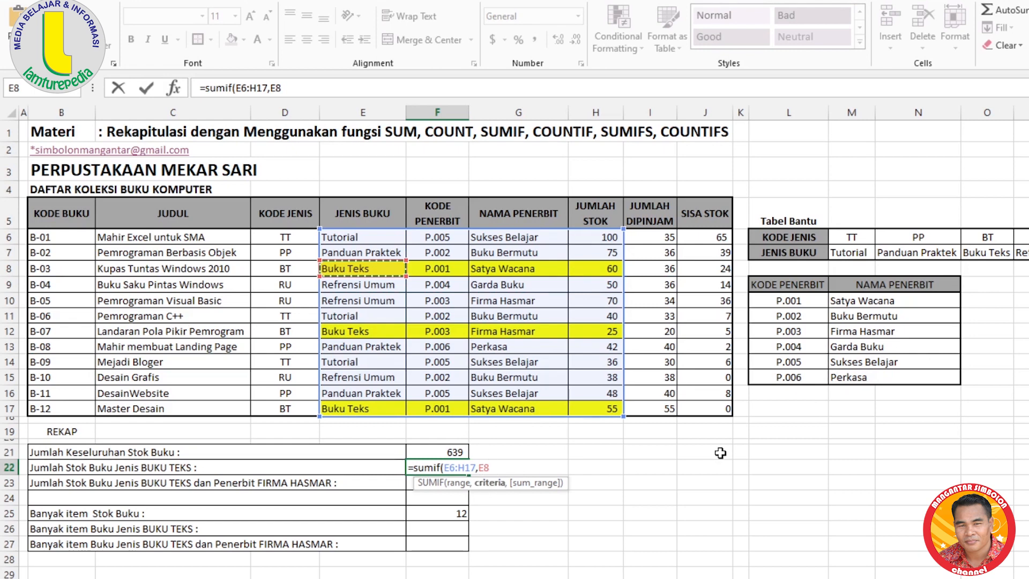
key("BackSpace")
key("BackSpace")
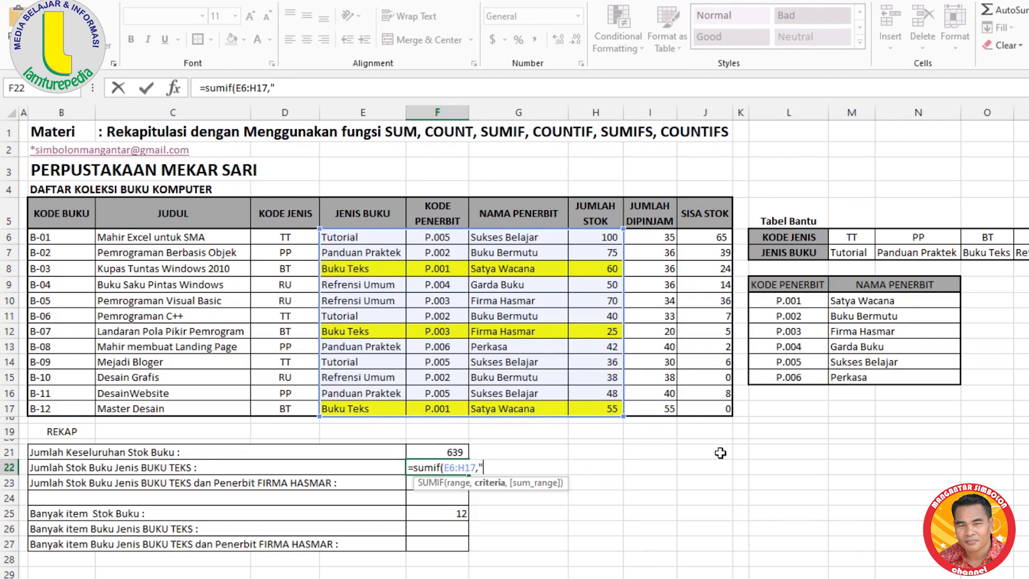
Complete the F22 SUMIF formula with the text criterion "BUKU TEKS" and the sum range H6:H17
type("\"BUKU TEKS")
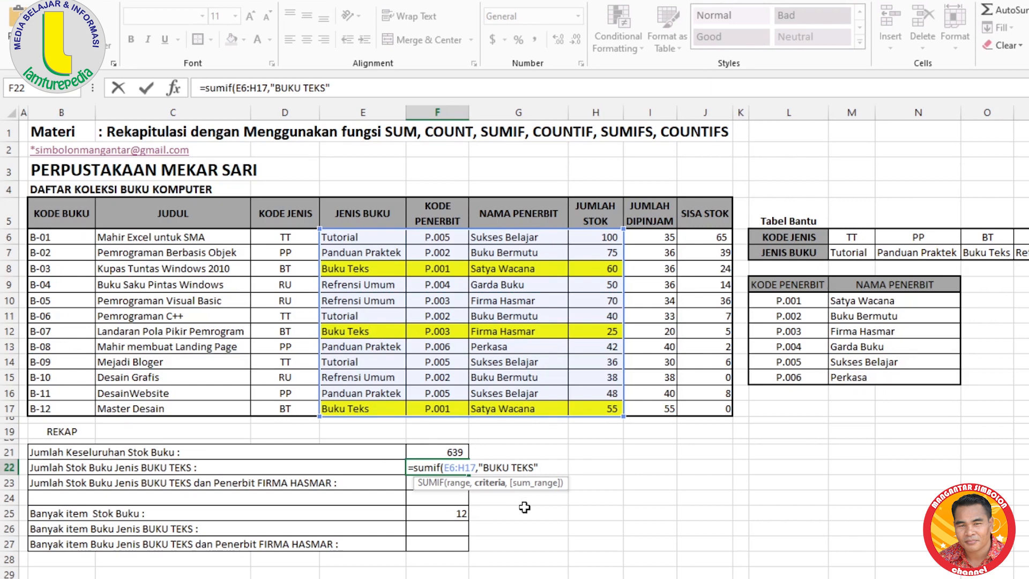
type(",")
left_click_drag(601, 237, 590, 406)
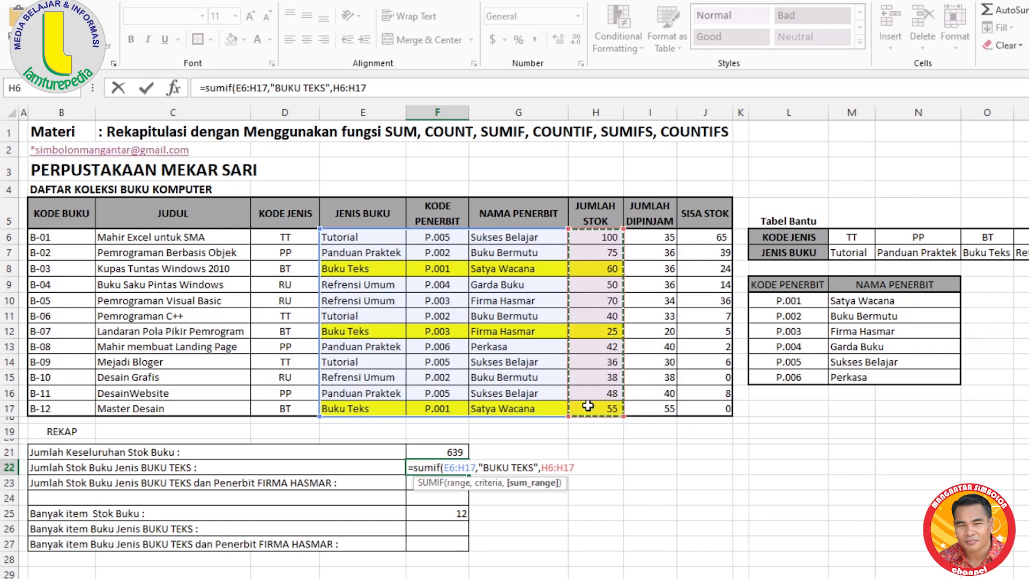
type(")")
key("Return")
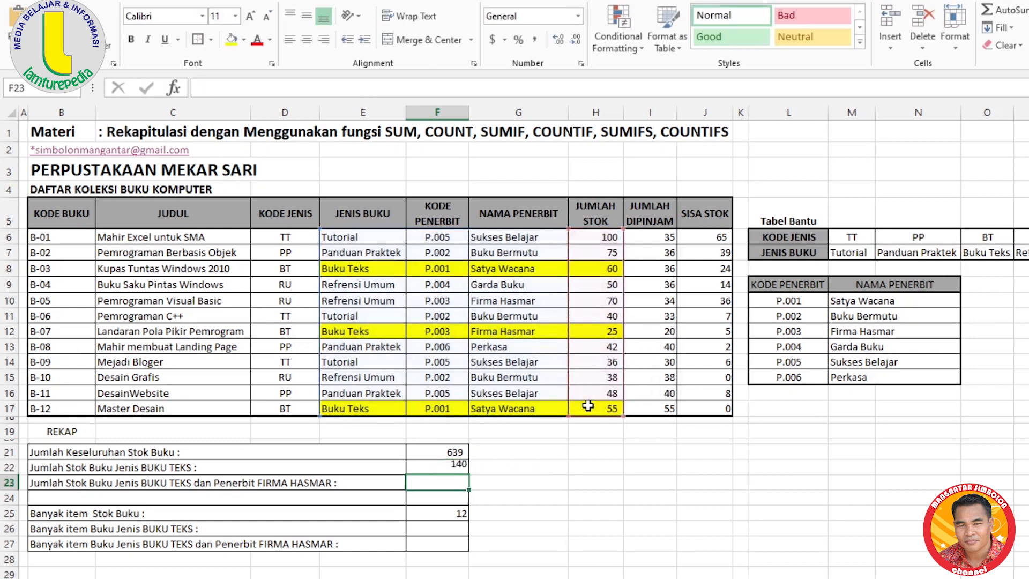
Check the SUMIF result in F22 against the Buku Teks stock values in H8, H12 and H17
left_click(430, 471)
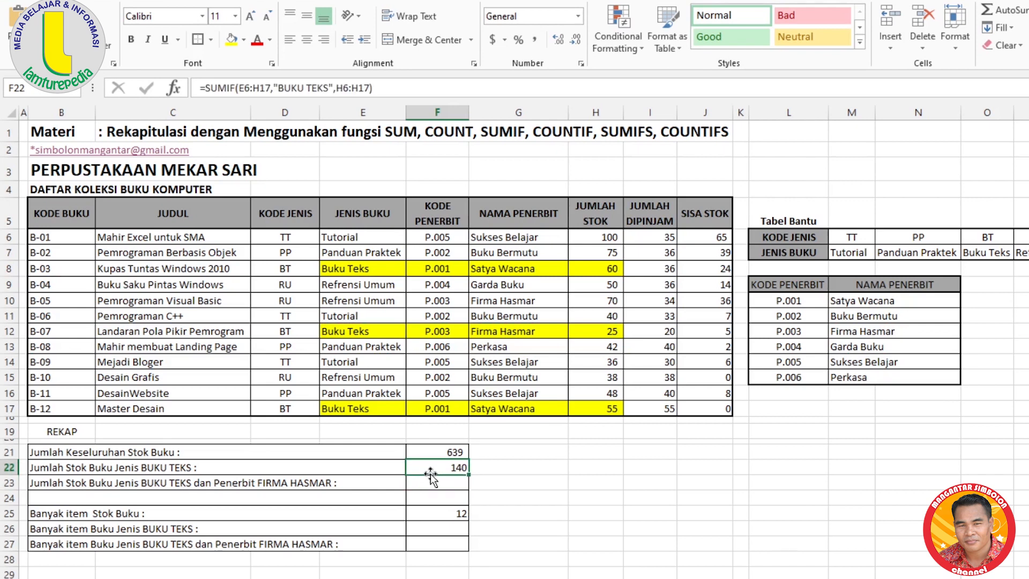
left_click(344, 271)
left_click(620, 272)
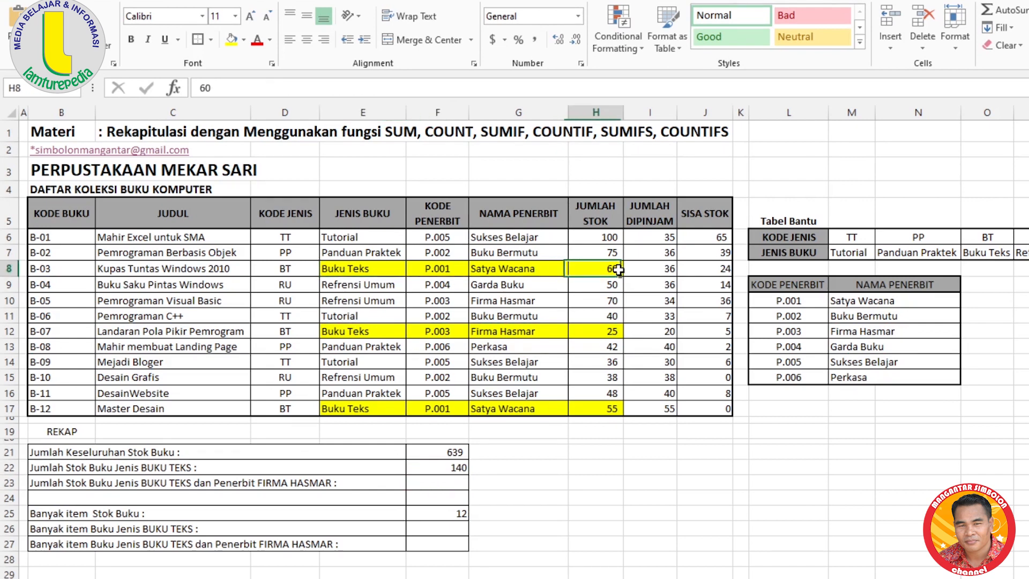
left_click(608, 331)
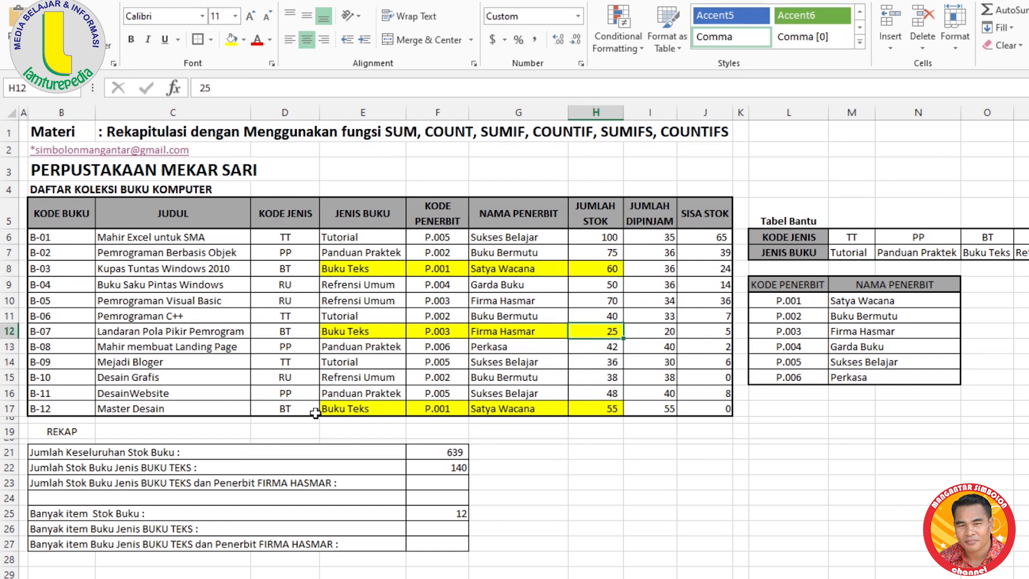
left_click(615, 409)
left_click(439, 468)
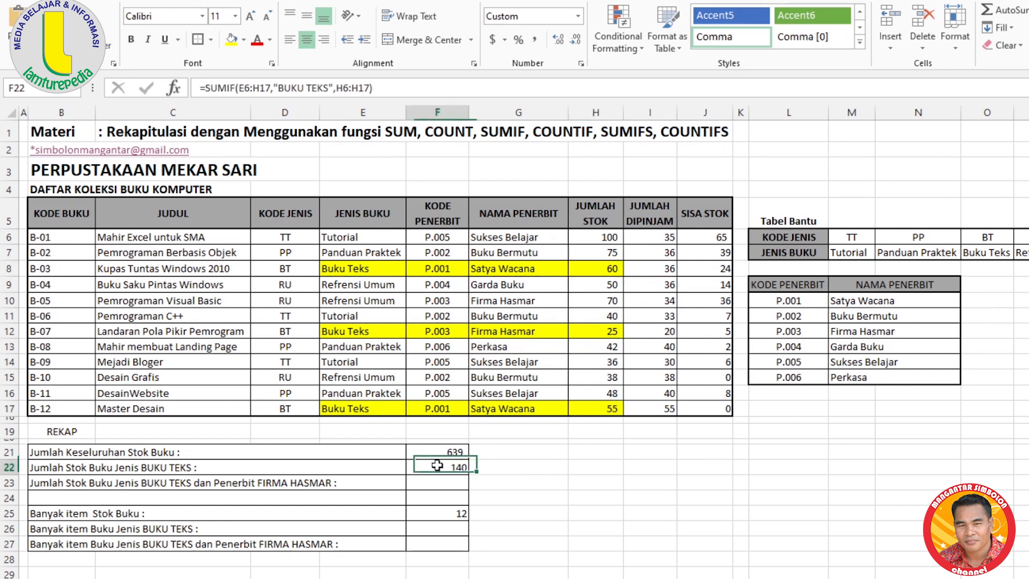
left_click(547, 468)
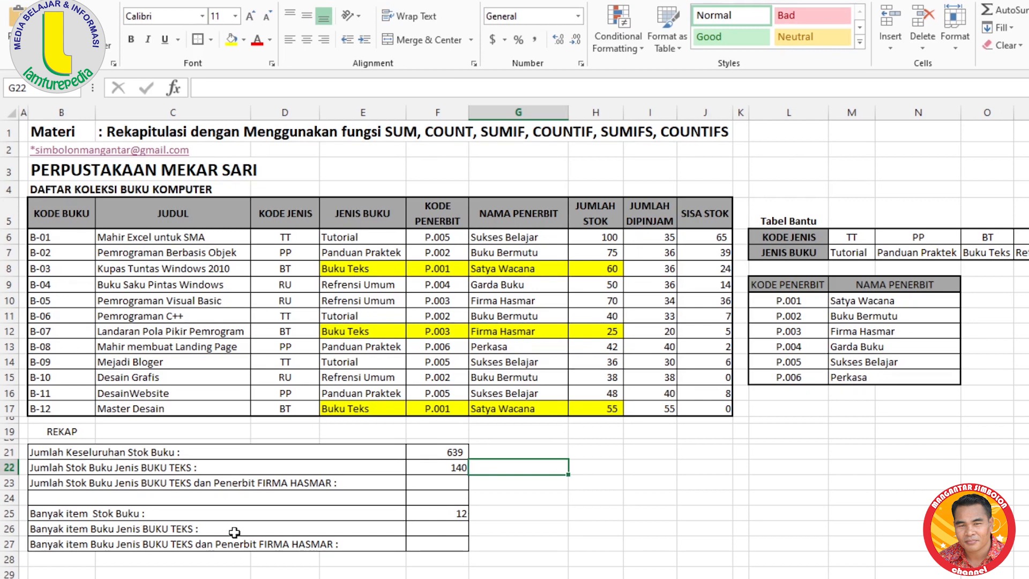
left_click(592, 528)
left_click(433, 530)
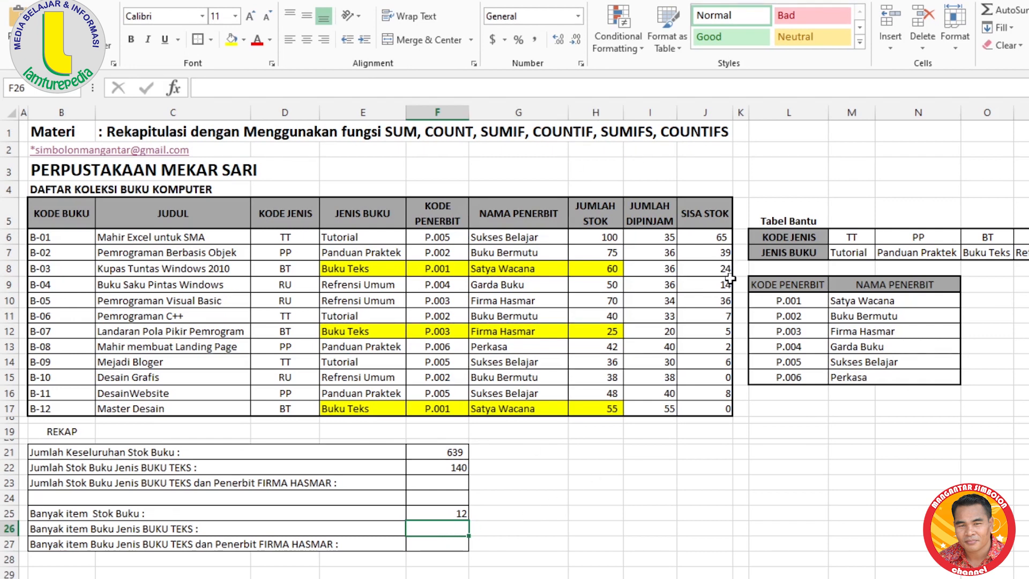
type("=coun")
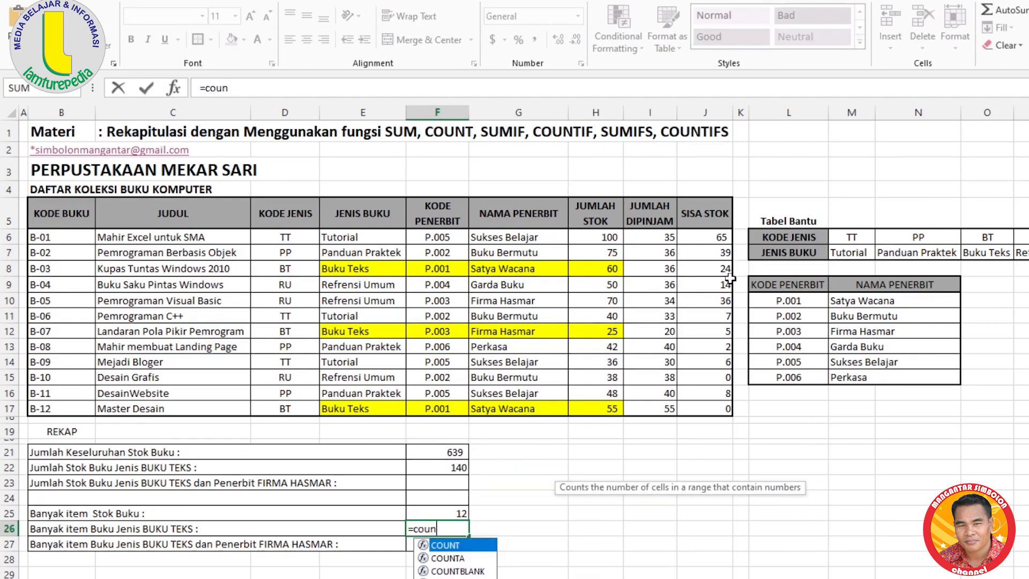
type("tif(")
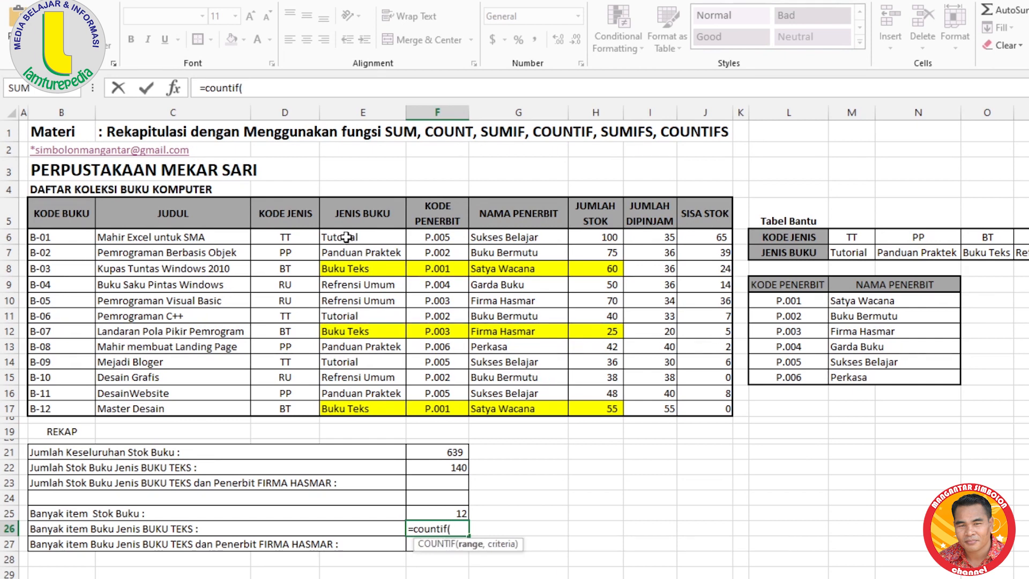
left_click_drag(346, 237, 590, 401)
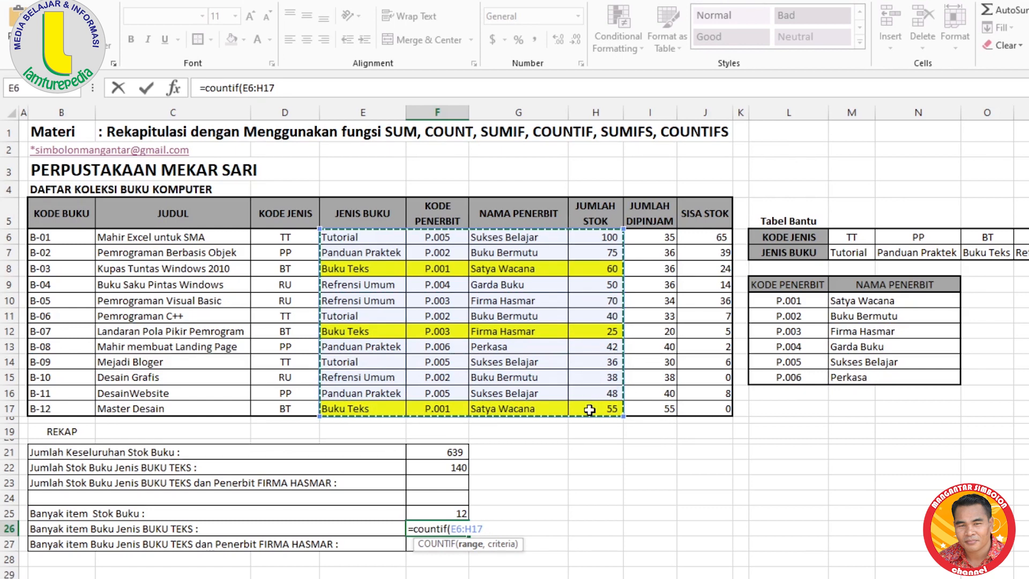
key("Escape")
Discard the COUNTIF entry with range E6:H17 and enter a COUNTIF in F26 using range E6:E17 and criterion "BUKU TEKS"
left_click(345, 238)
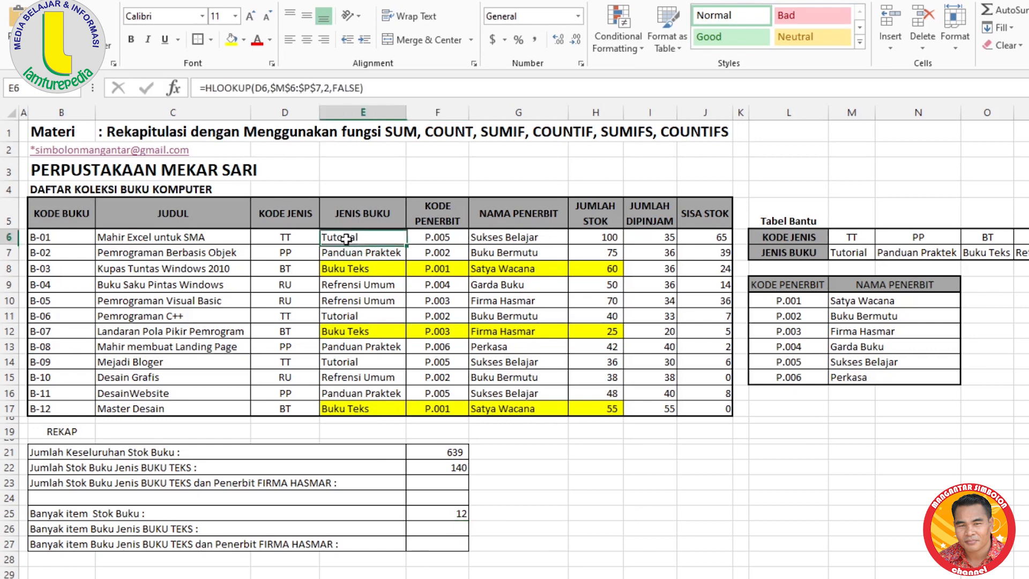
left_click_drag(346, 239, 357, 402)
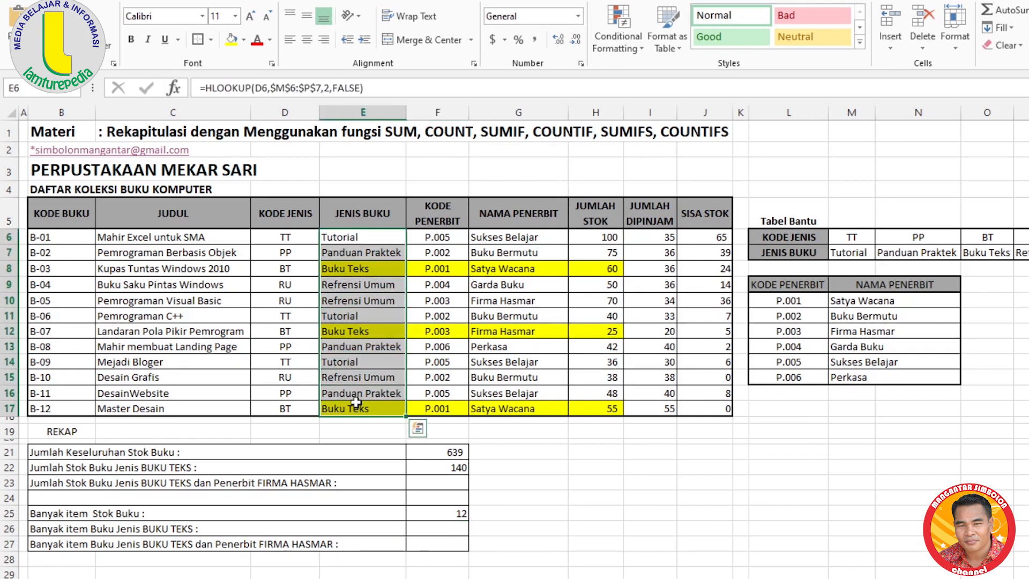
left_click(447, 529)
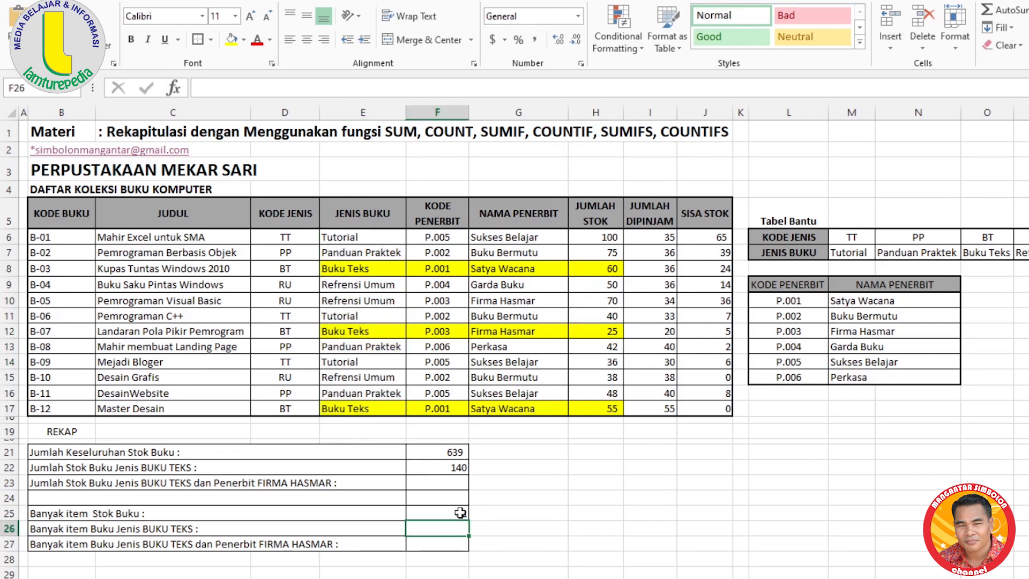
type("=co")
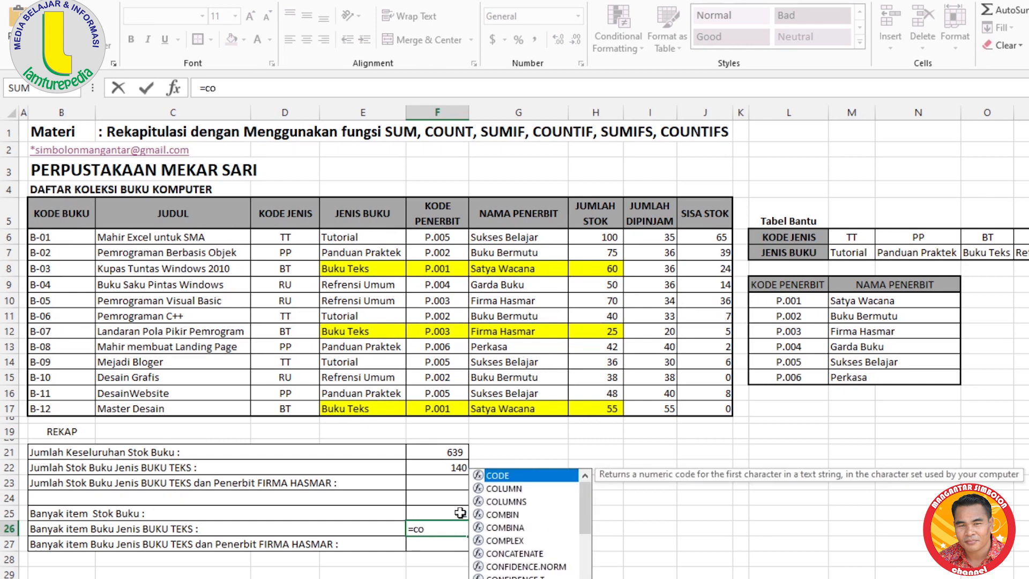
type("untif(")
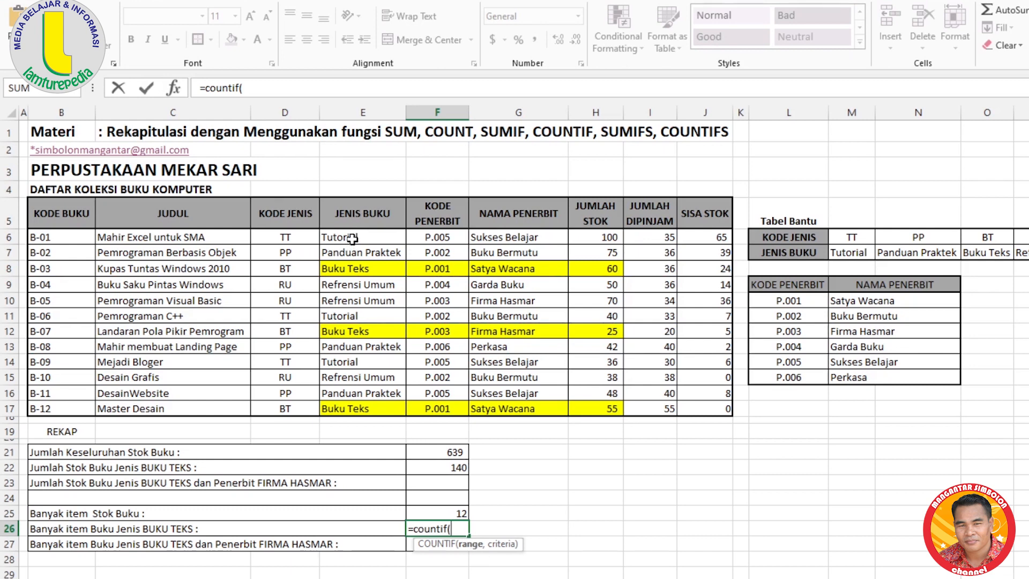
left_click_drag(352, 238, 340, 399)
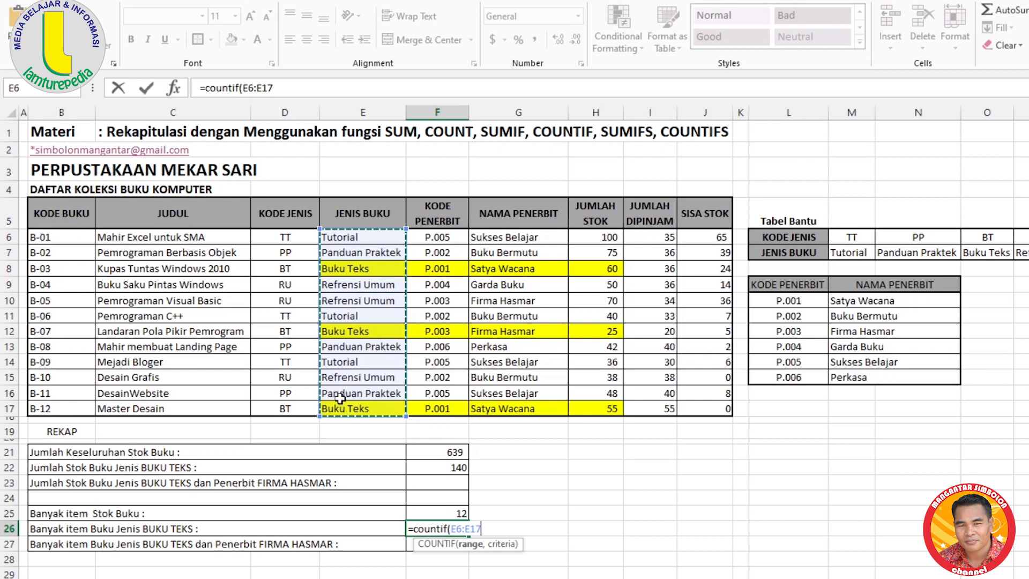
type(",")
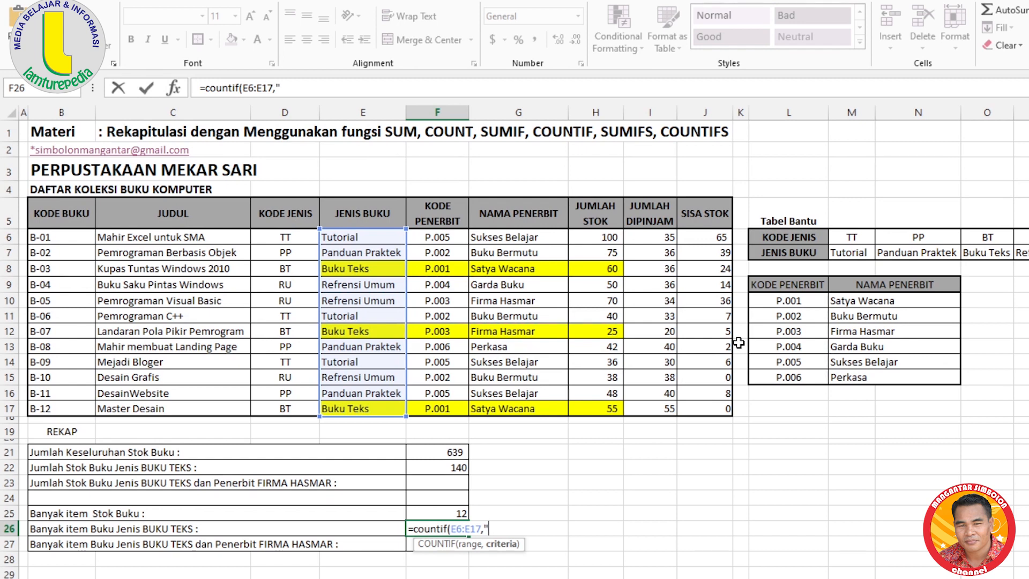
type("\"BUKU TEKS")
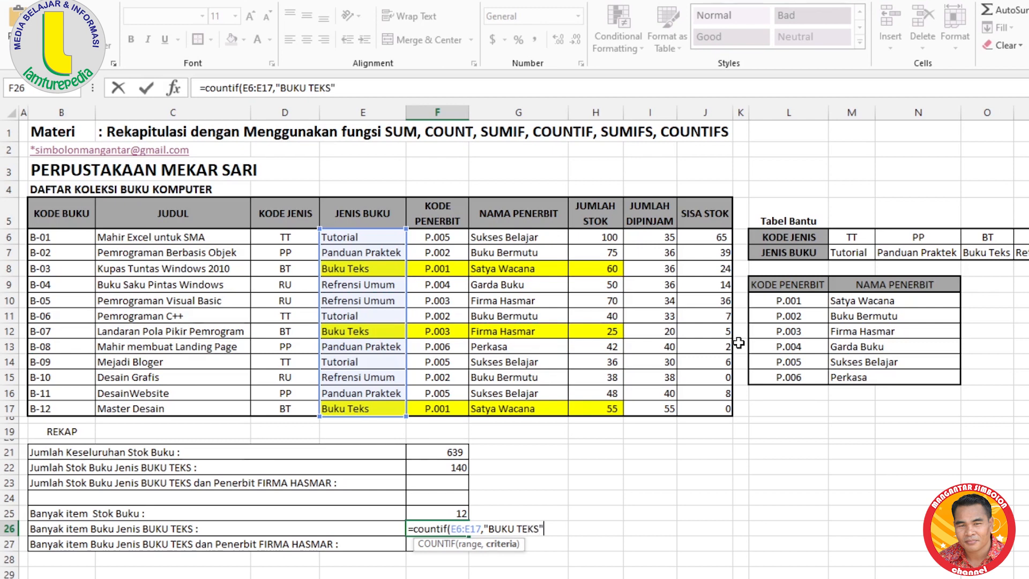
key("Return")
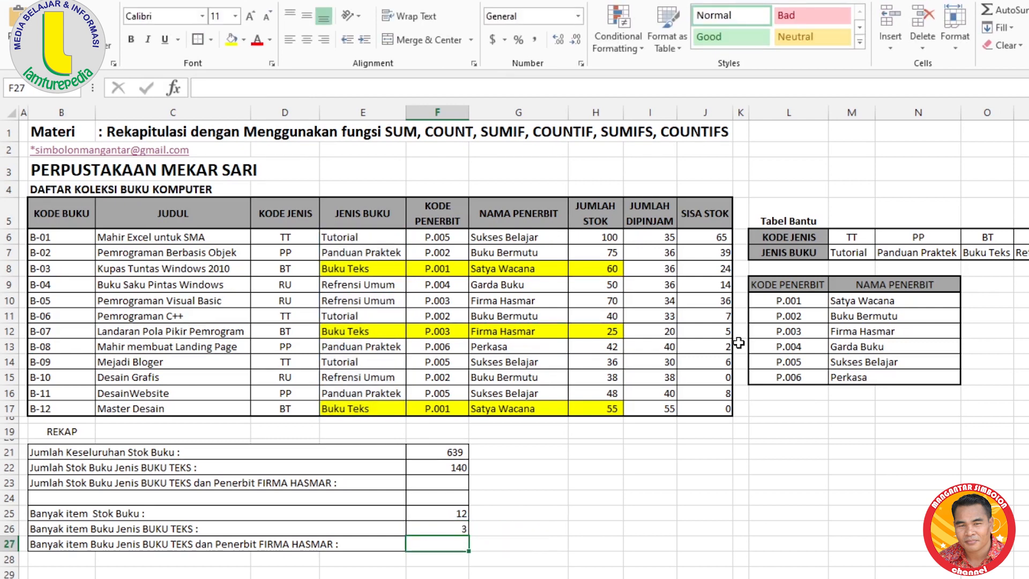
Check the COUNTIF result in F26 against the Buku Teks entries in column E and review its formula
left_click(370, 265)
left_click(357, 331)
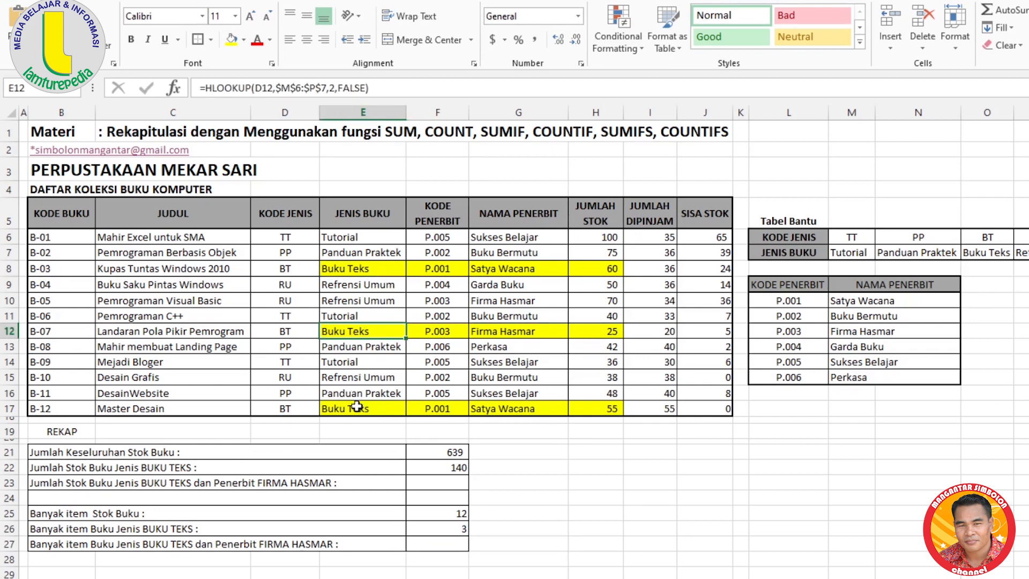
left_click(457, 529)
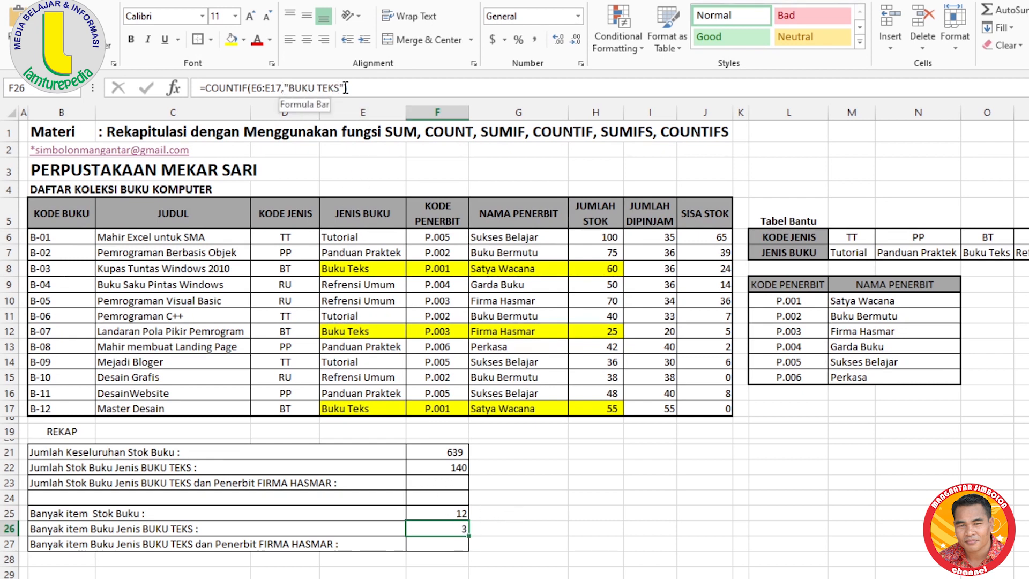
left_click(640, 507)
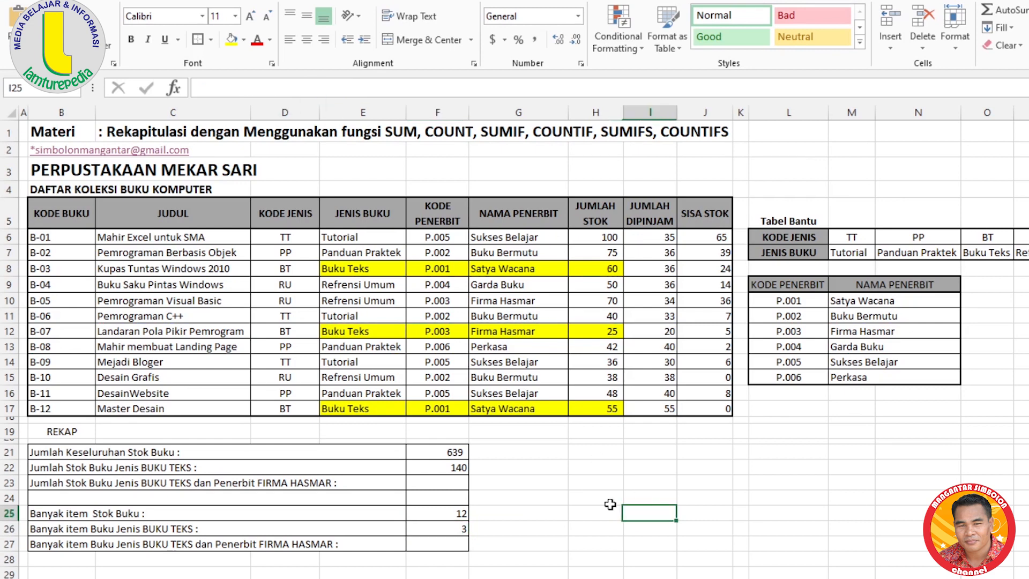
Start a SUMIFS formula in F23 with sum range H6:H17 and the first criterion "BUKU TEKS" on range E6:E17
left_click(435, 484)
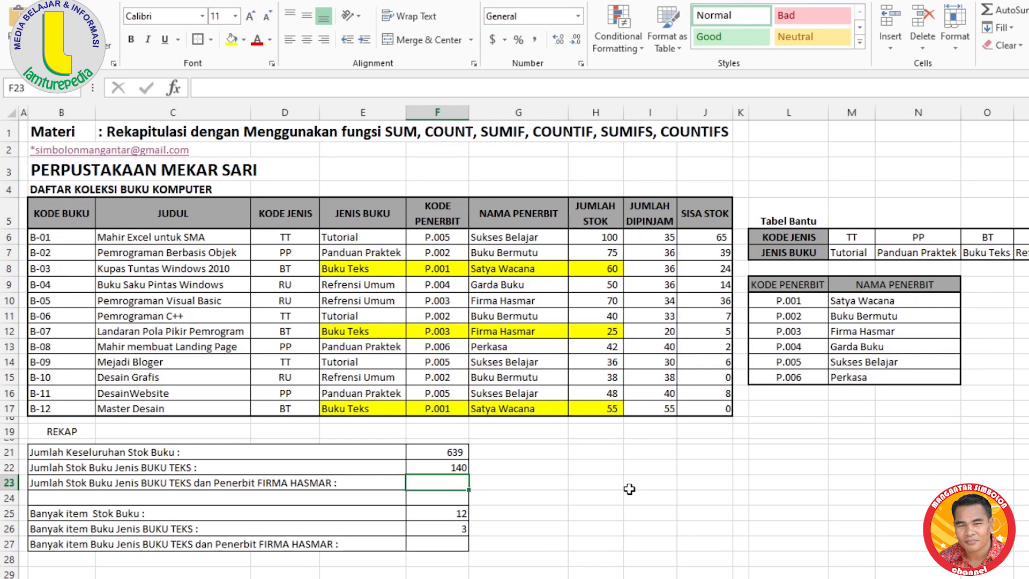
type("=s")
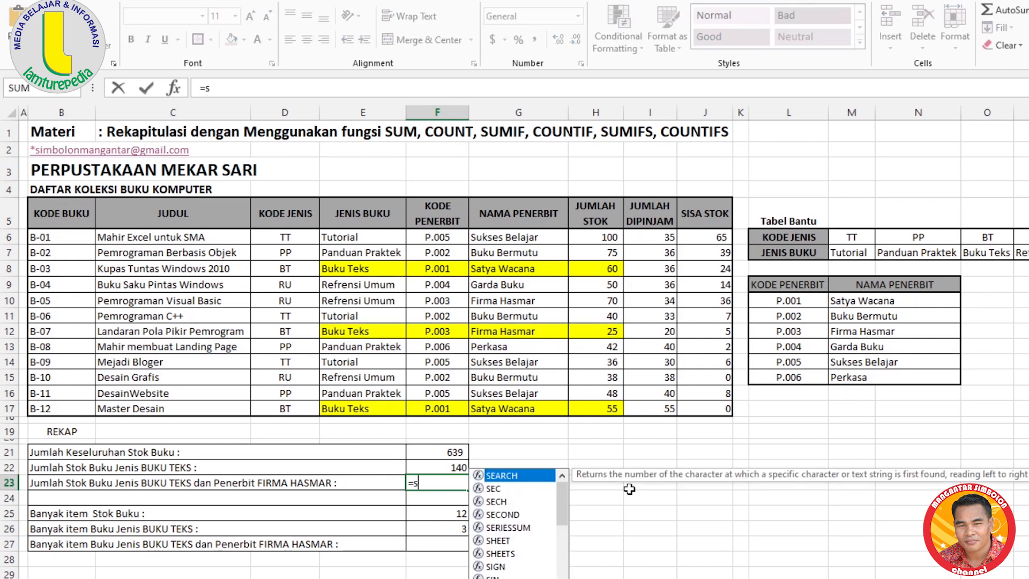
type("umifs(")
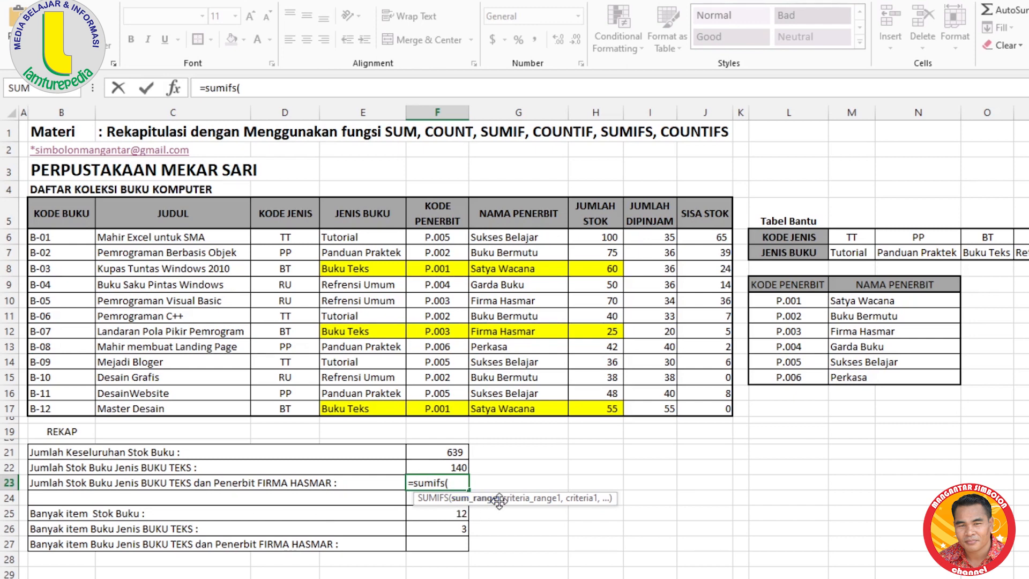
left_click_drag(611, 237, 610, 408)
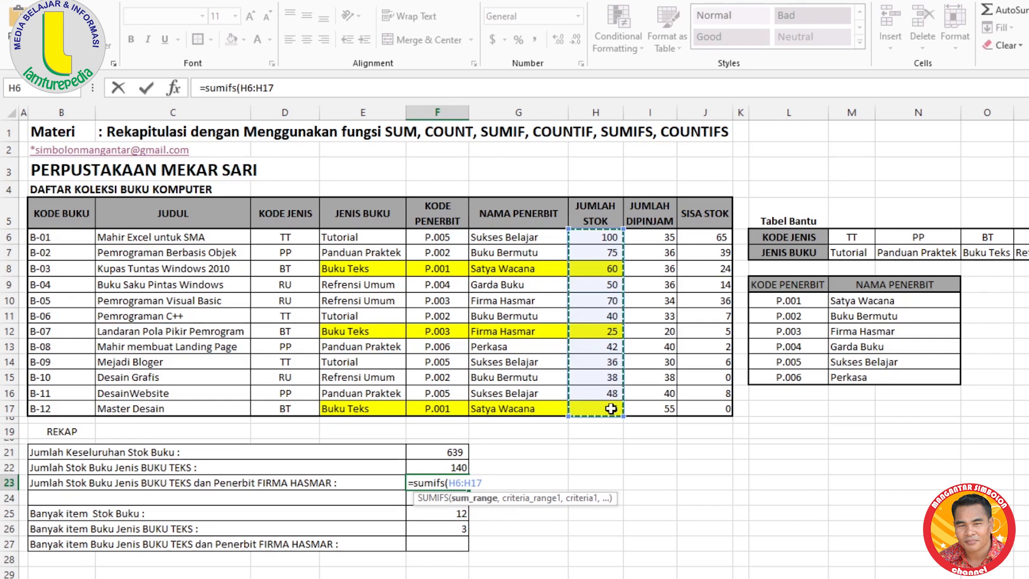
type(",")
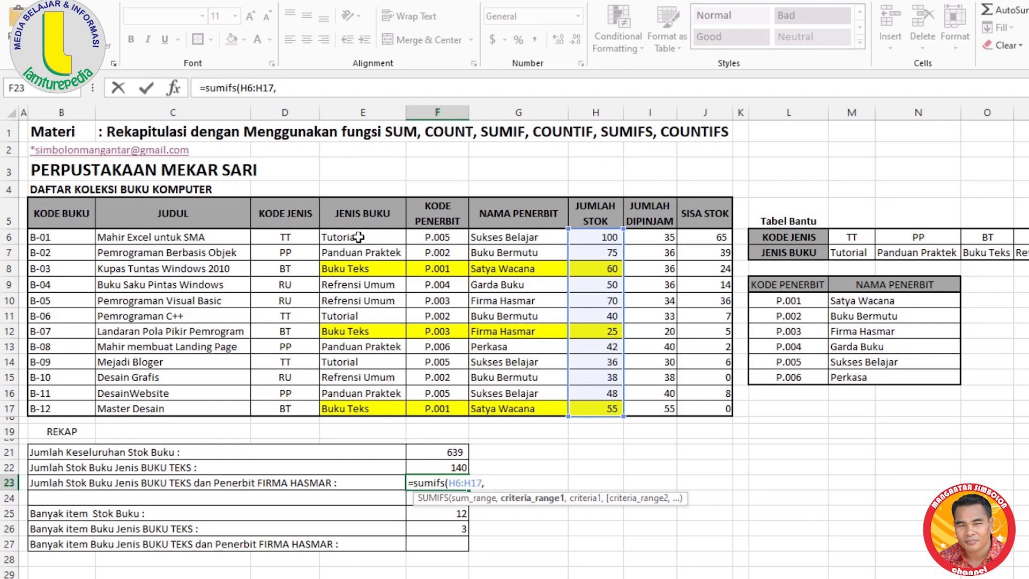
left_click_drag(358, 237, 368, 407)
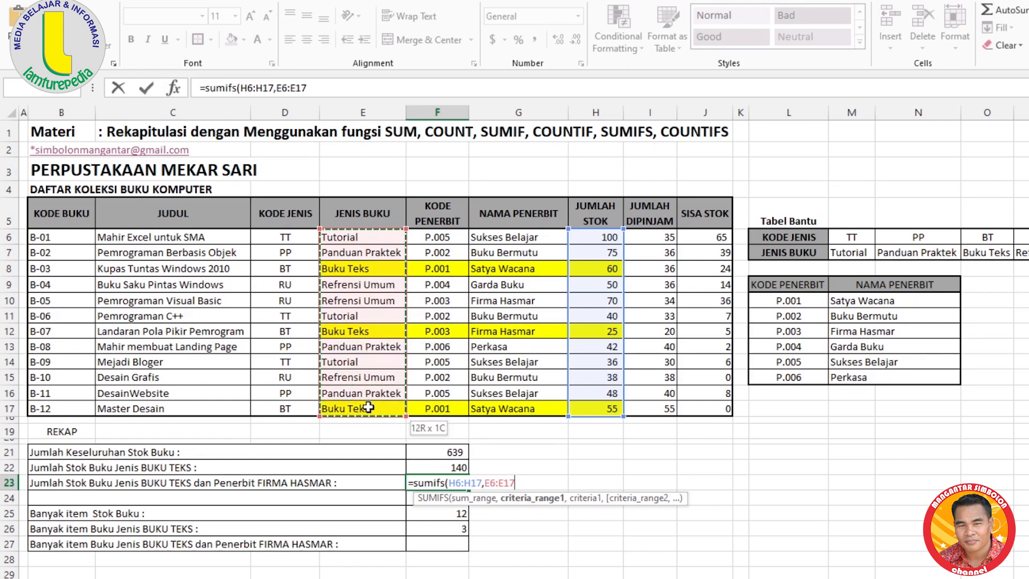
type(",")
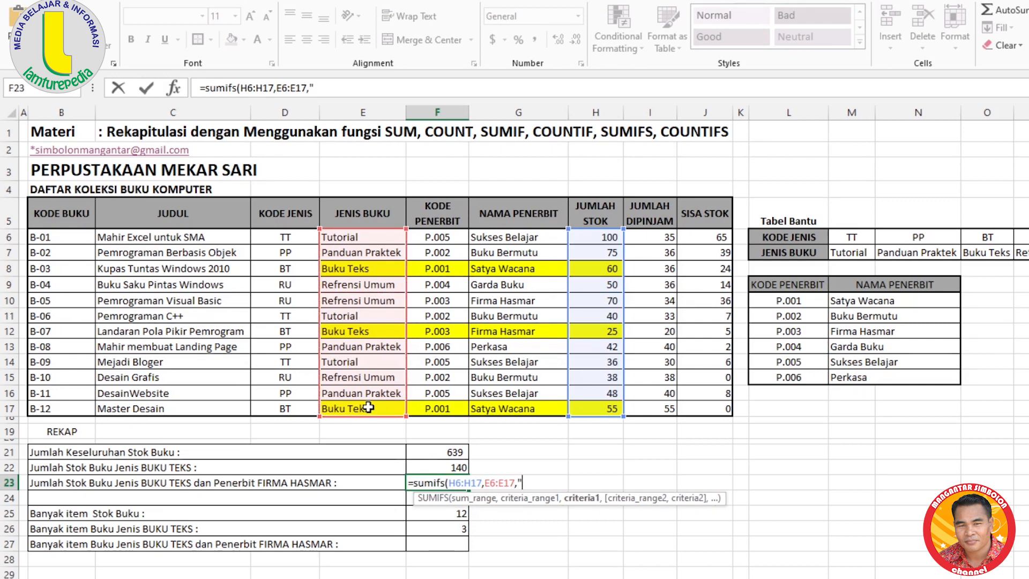
type("\"BUKU TEK")
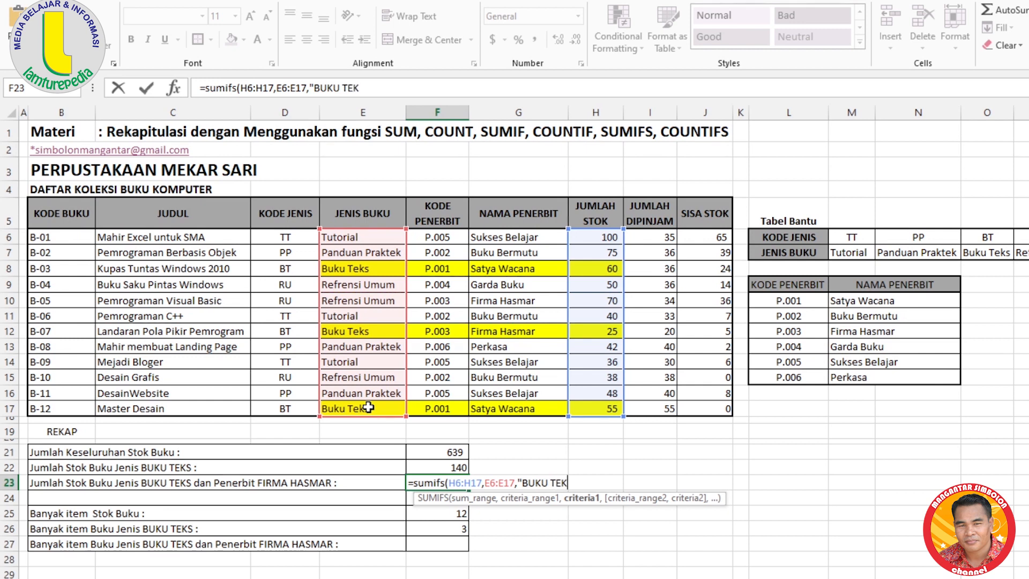
type("S\",")
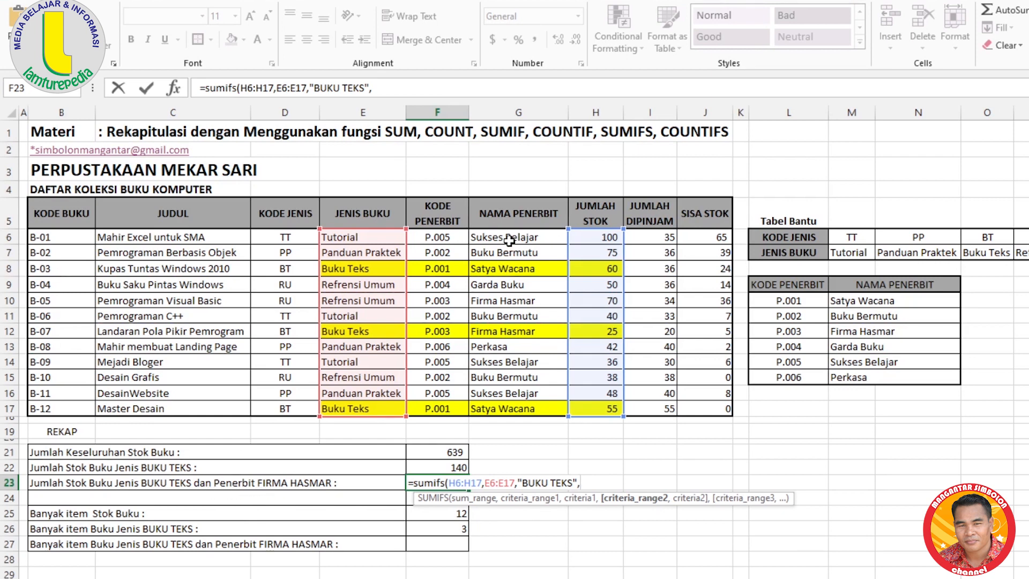
Complete the F23 SUMIFS formula with criteria range G6:G17 and the text criterion "FIRMA HASMAR"
left_click_drag(509, 239, 516, 413)
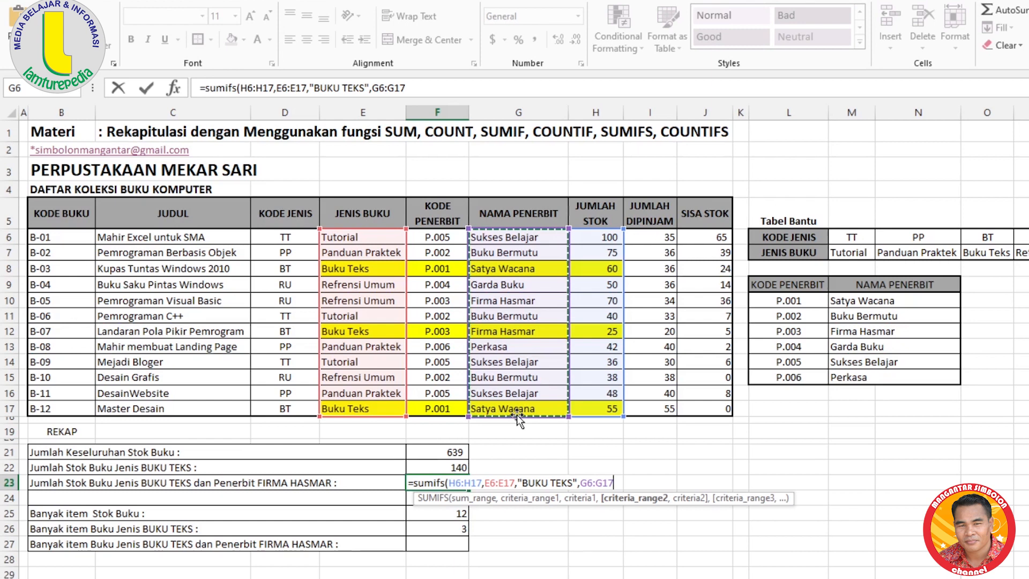
type(",")
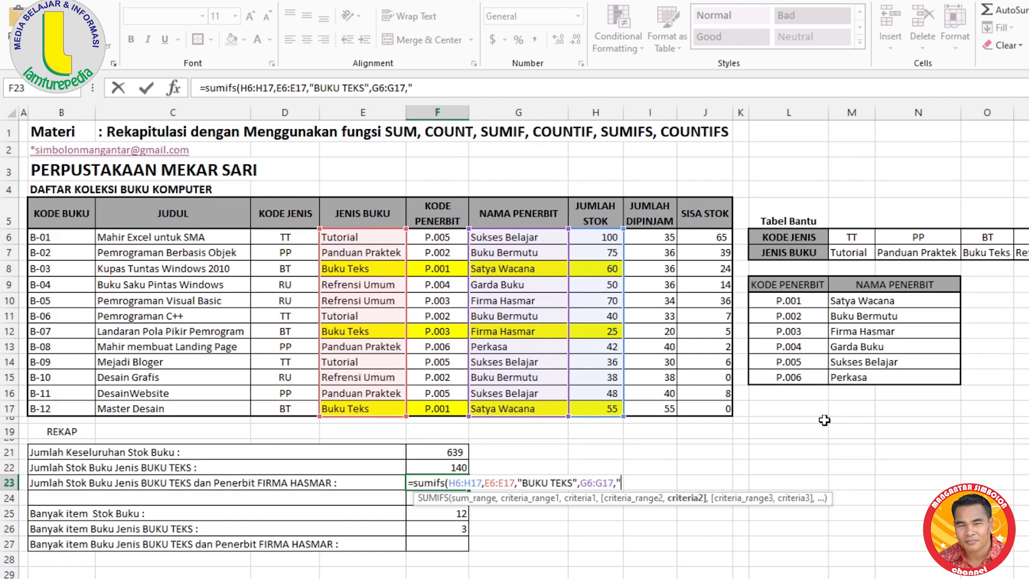
type("IRMA HASMAR")
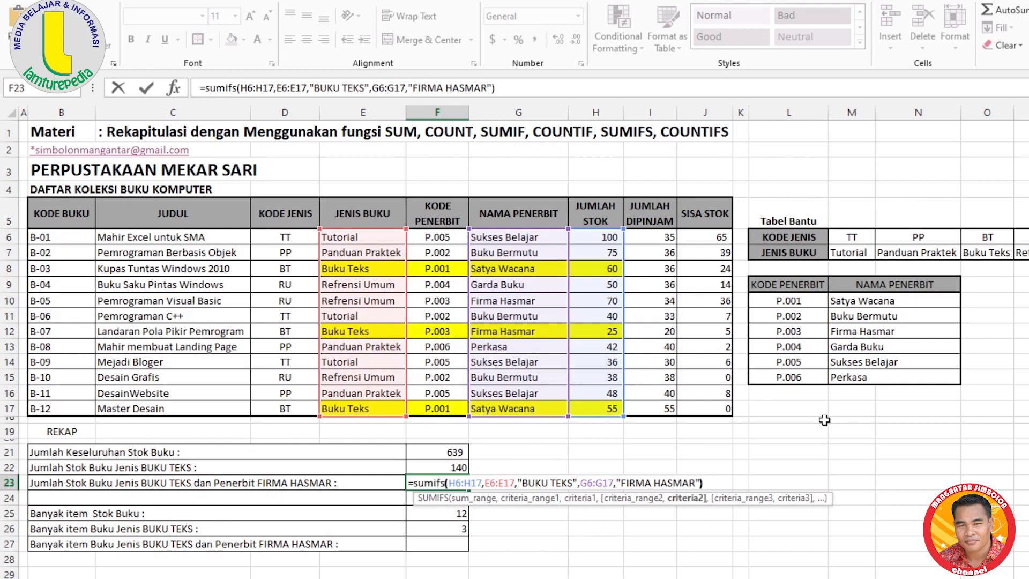
type("\")")
key("Return")
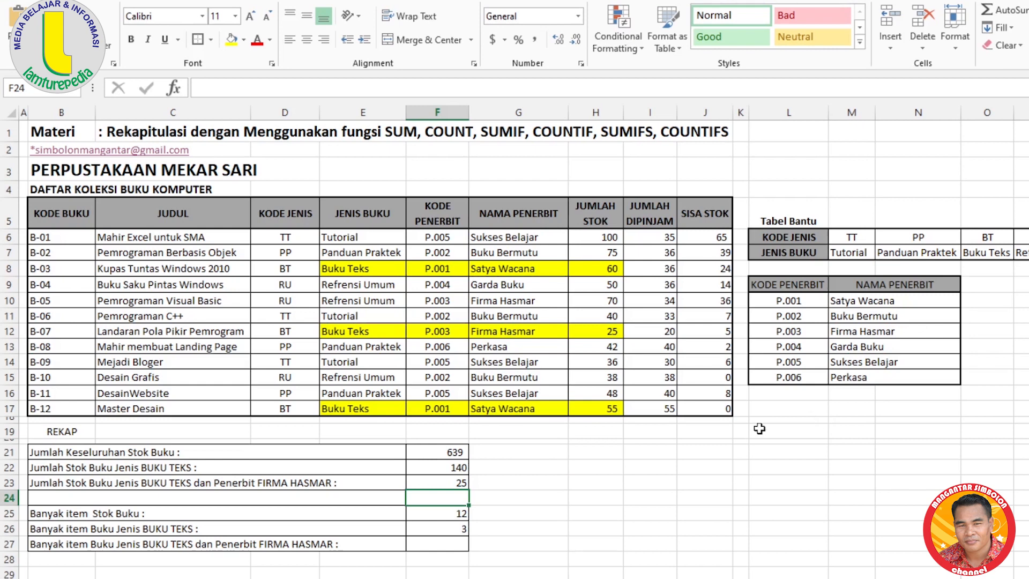
Check the SUMIFS result in F23 against the Buku Teks entry from Firma Hasmar in row 12
left_click(439, 483)
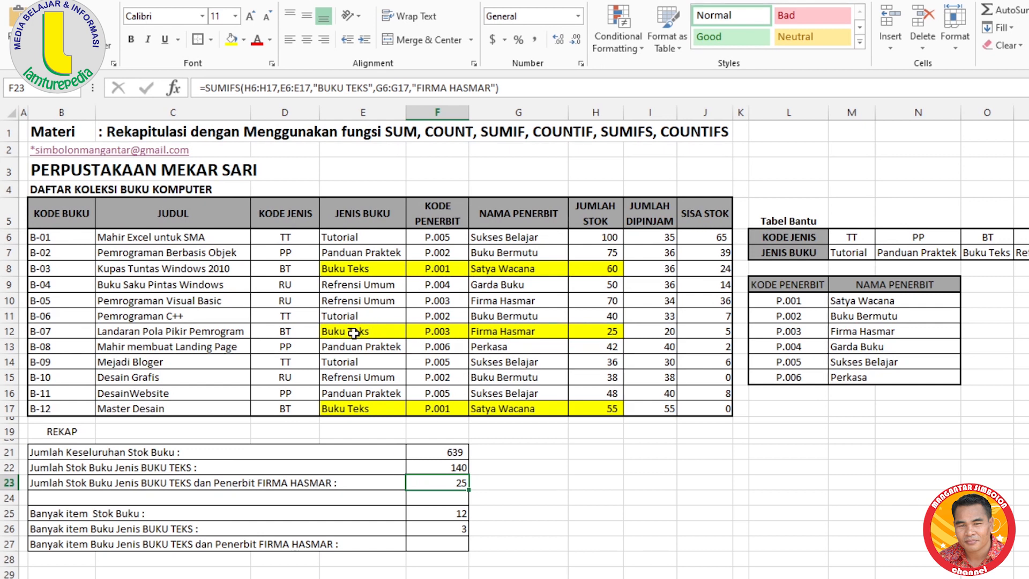
left_click_drag(356, 331, 609, 328)
left_click(608, 331)
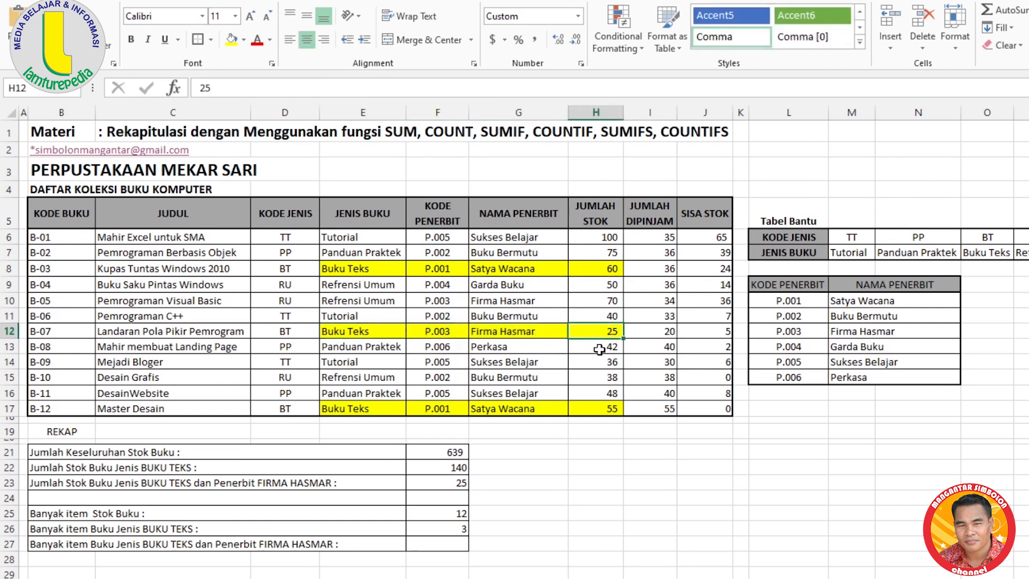
left_click(440, 483)
Start a COUNTIFS formula in F27 with criteria range E6:E17 and the text criterion "BUKU TEKS"
left_click(447, 545)
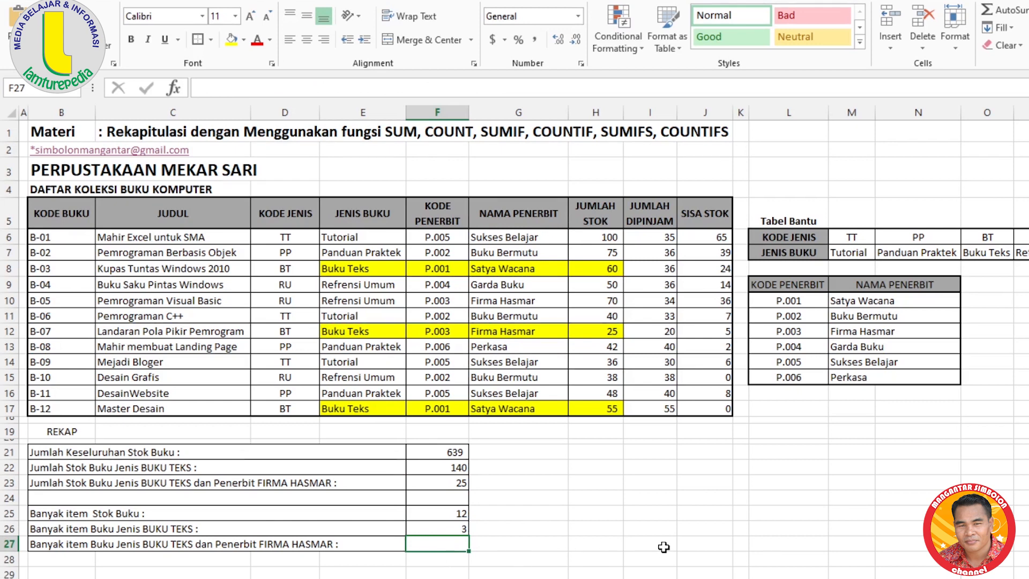
type("=co")
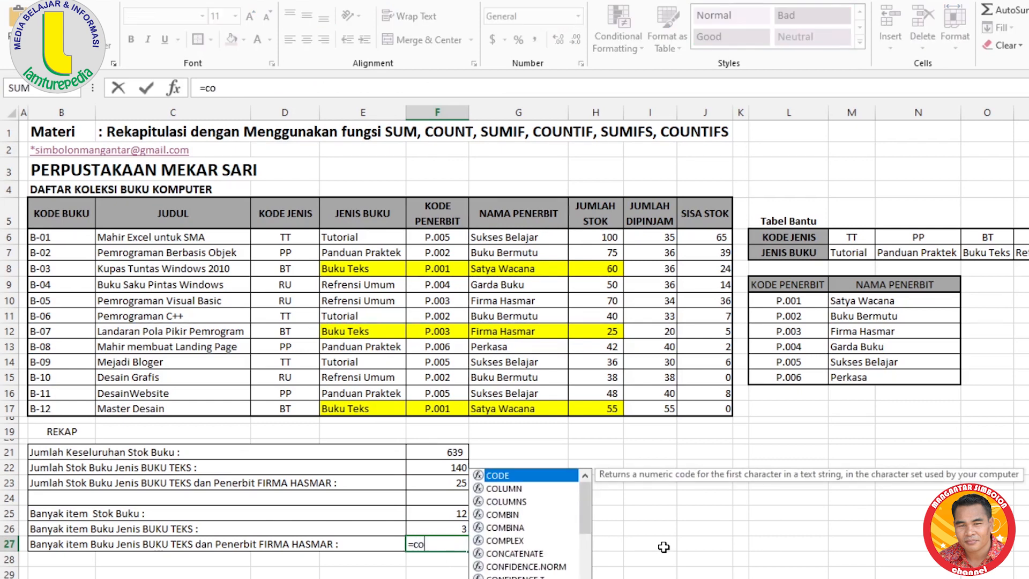
type("untif(")
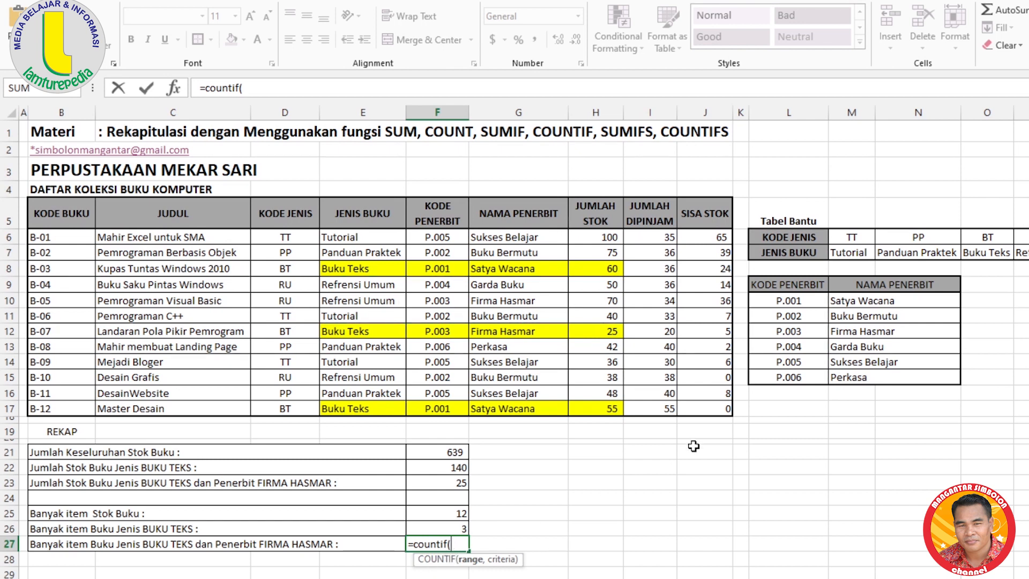
key("BackSpace")
type("s(")
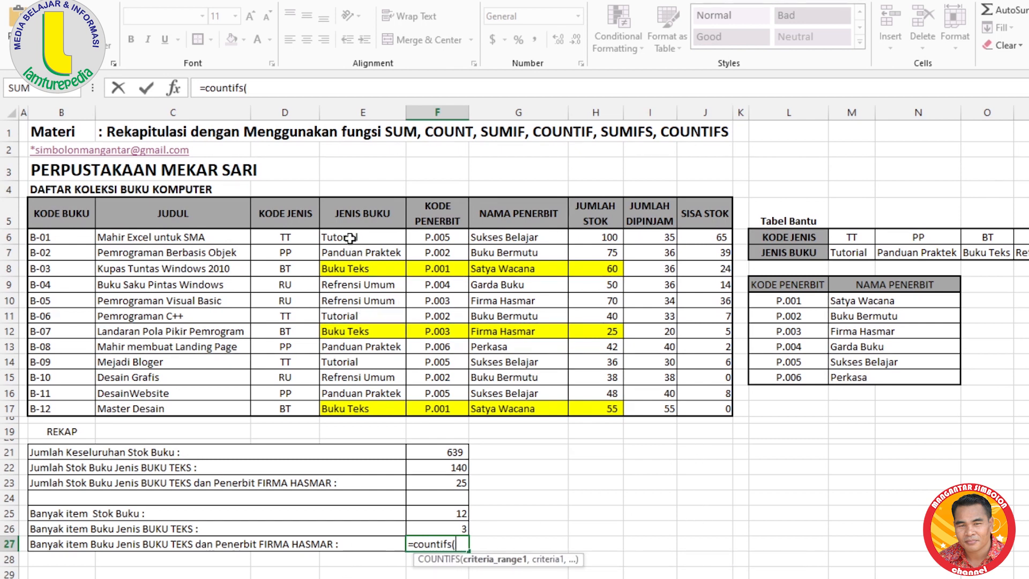
left_click_drag(349, 238, 348, 405)
type(",")
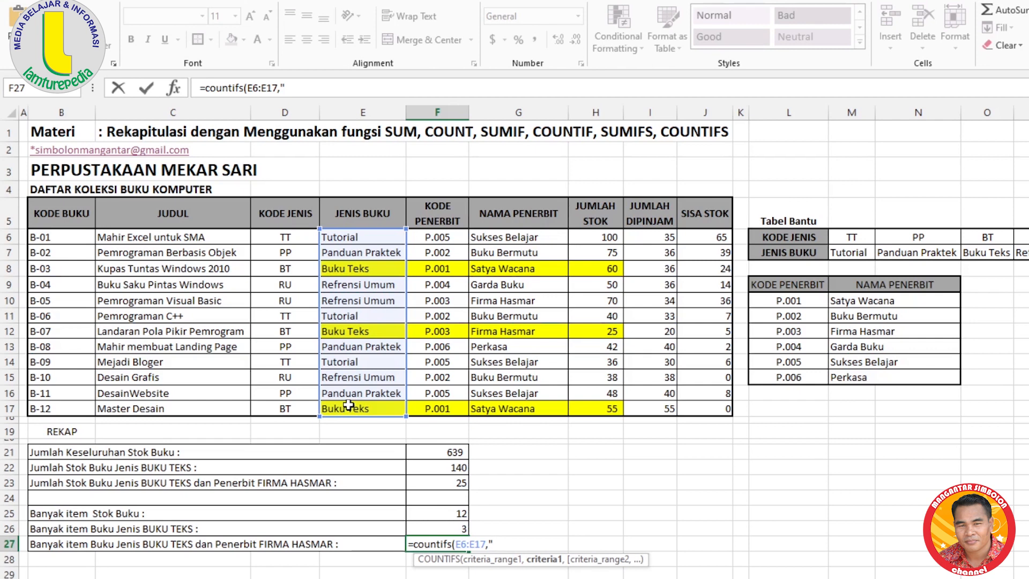
type("\"BUKU TEKS\"")
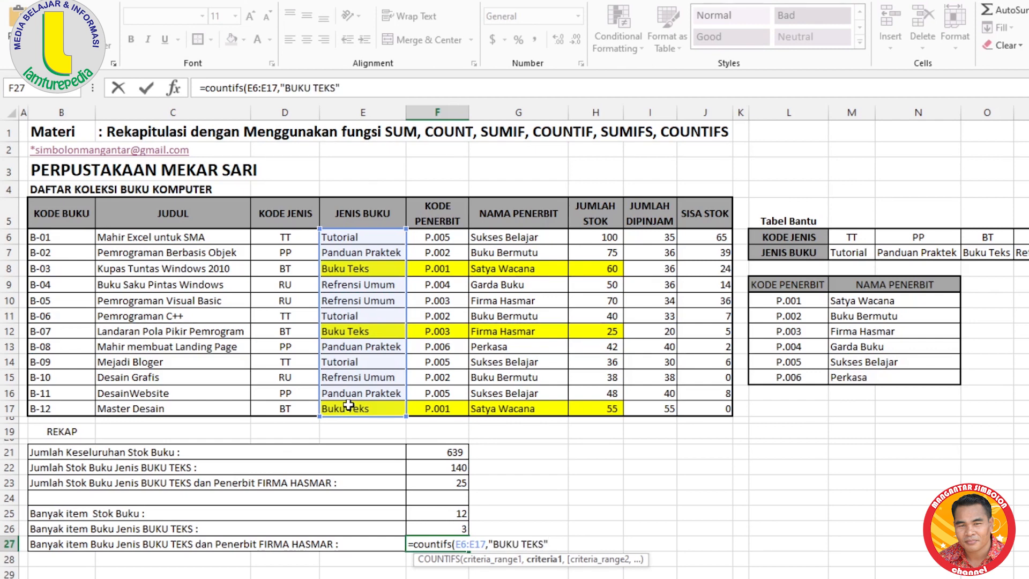
Complete the F27 COUNTIFS formula with criteria range G6:G17 and the text criterion "FIRMA HASMAR"
type(",")
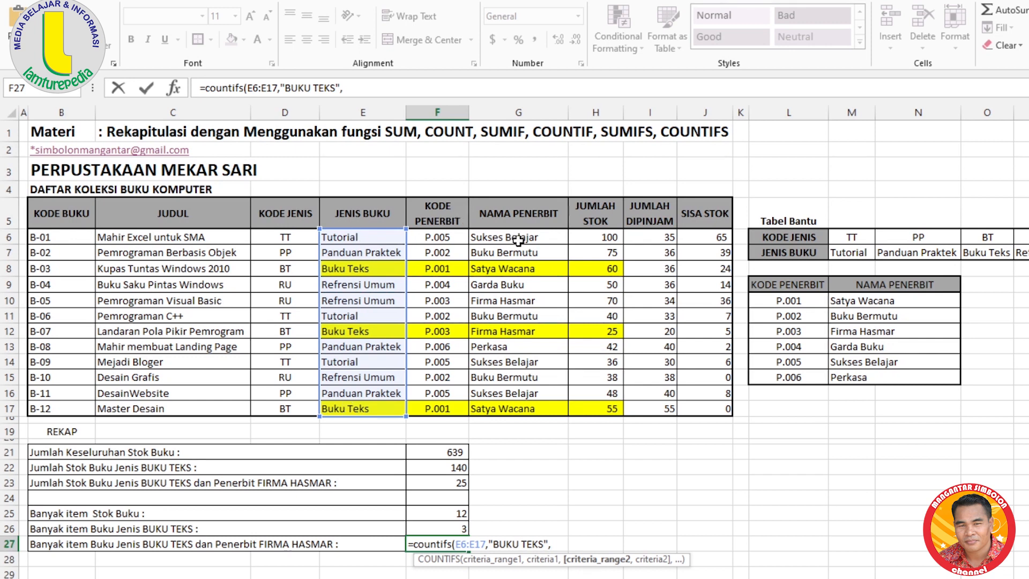
left_click_drag(515, 237, 507, 407)
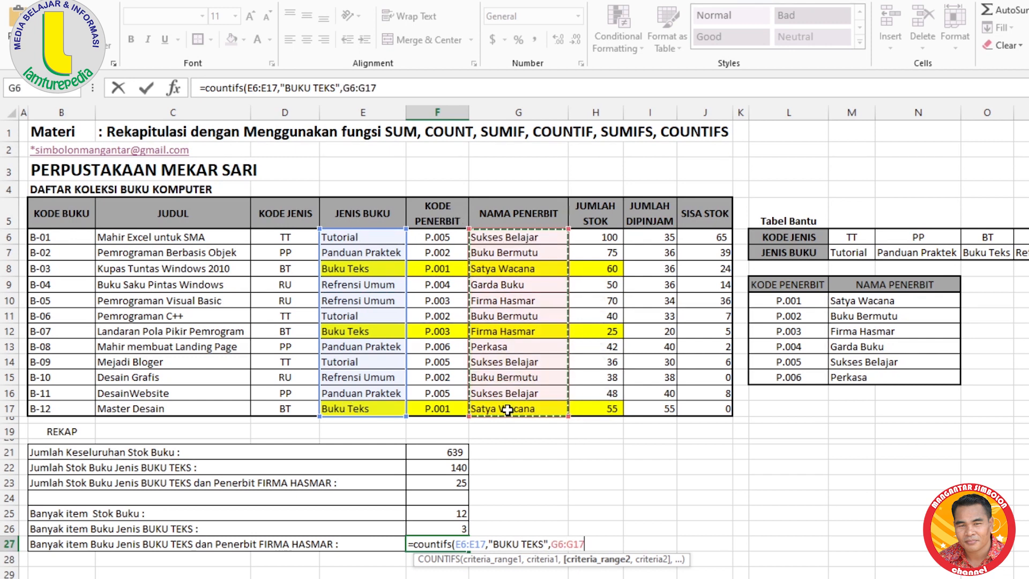
type(",\"")
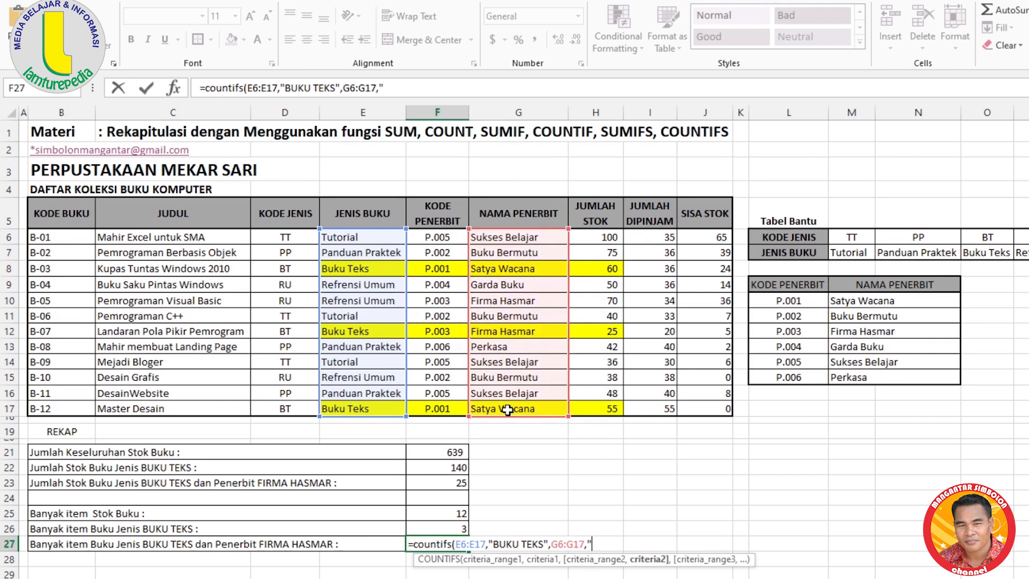
type("FIRMA")
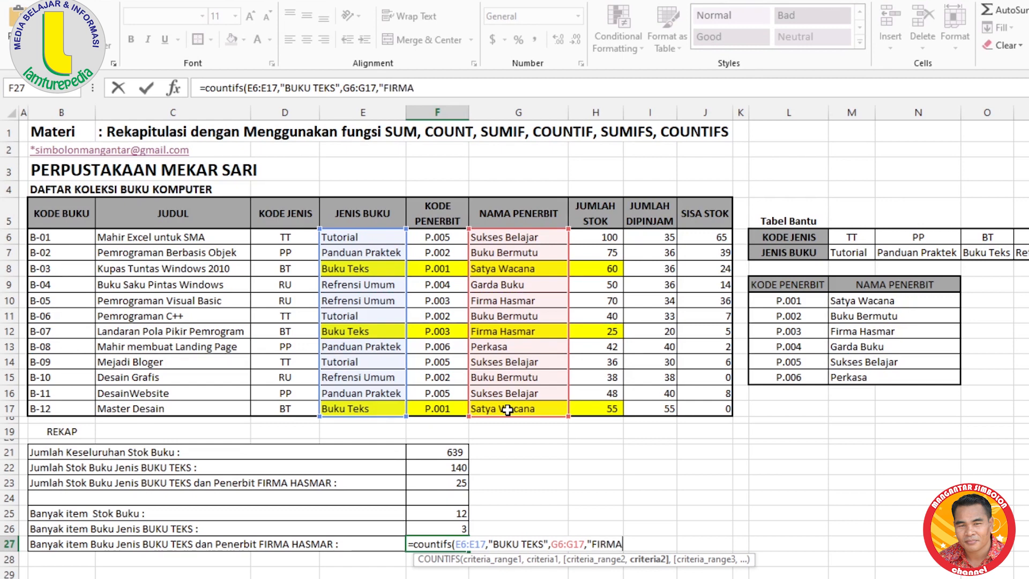
type(" HASMA")
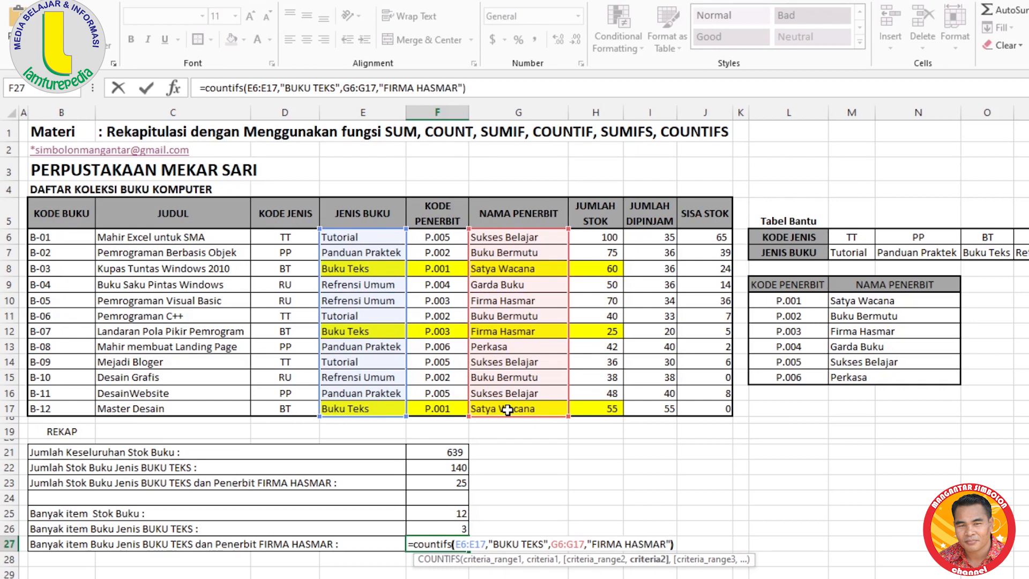
type("R\")")
key("Return")
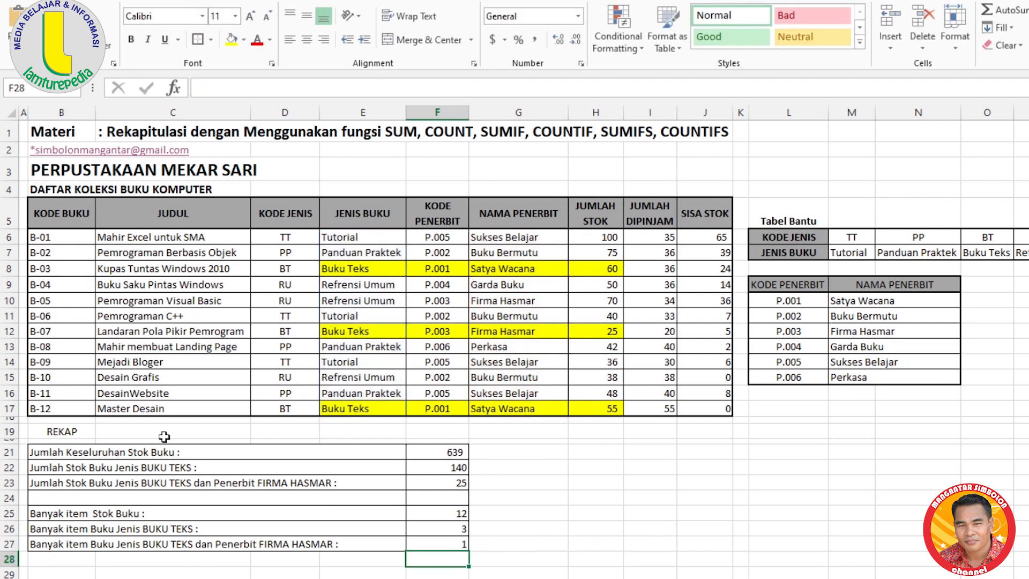
Check the COUNTIFS result in F27 against the Buku Teks entry in row 12 and review the SUMIF formula in F22
left_click(368, 334)
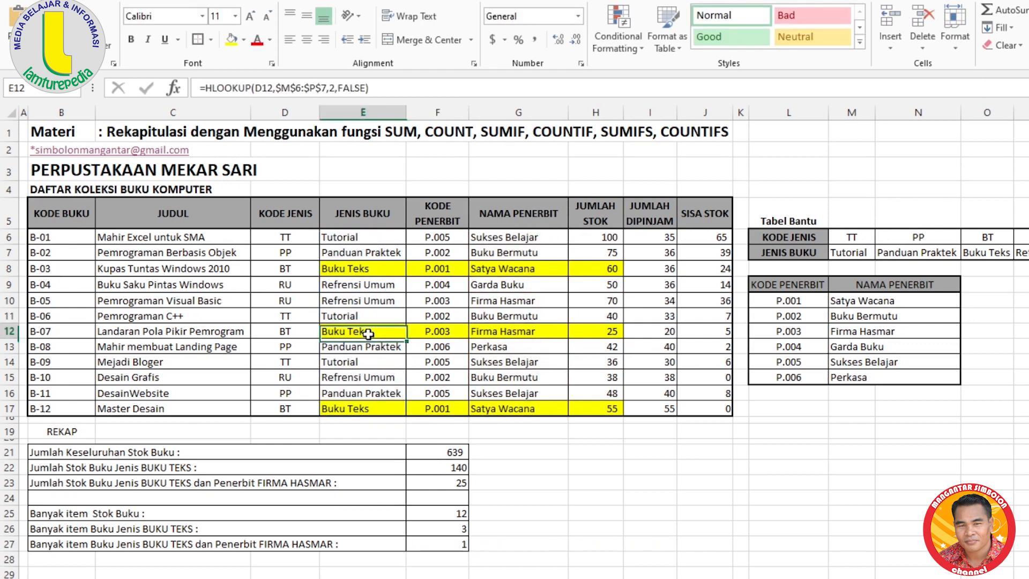
left_click(598, 529)
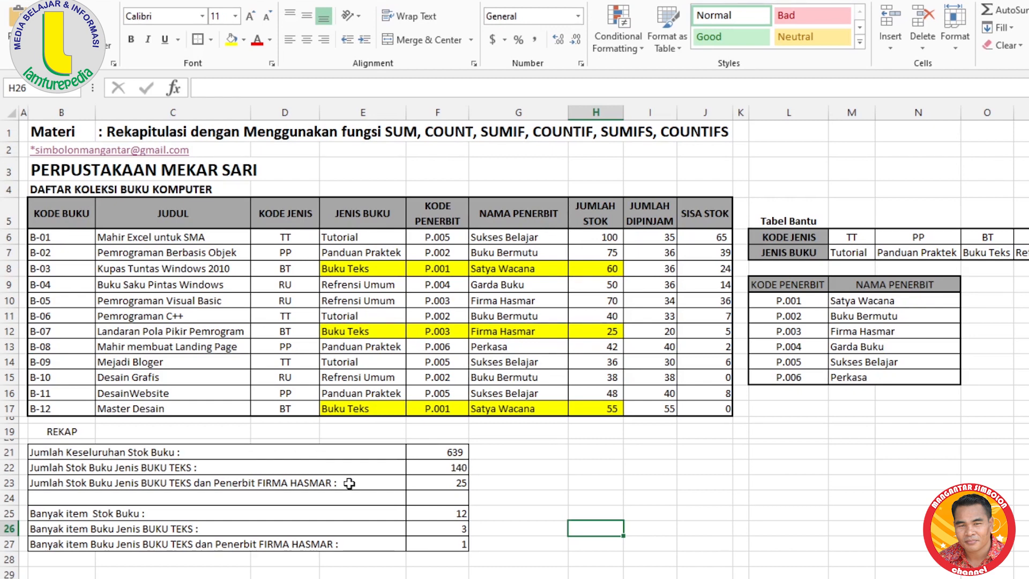
left_click(34, 452)
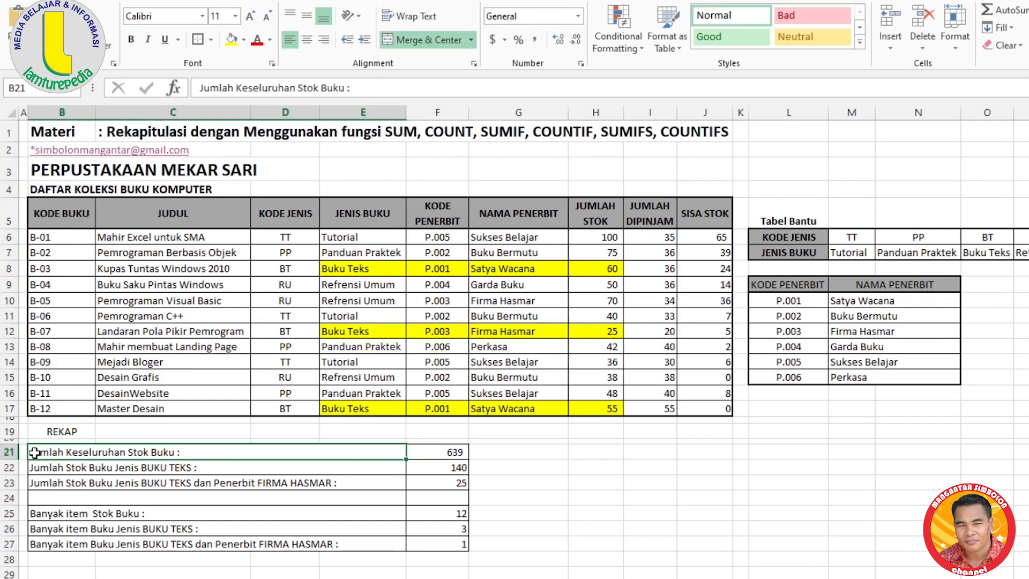
left_click(462, 472)
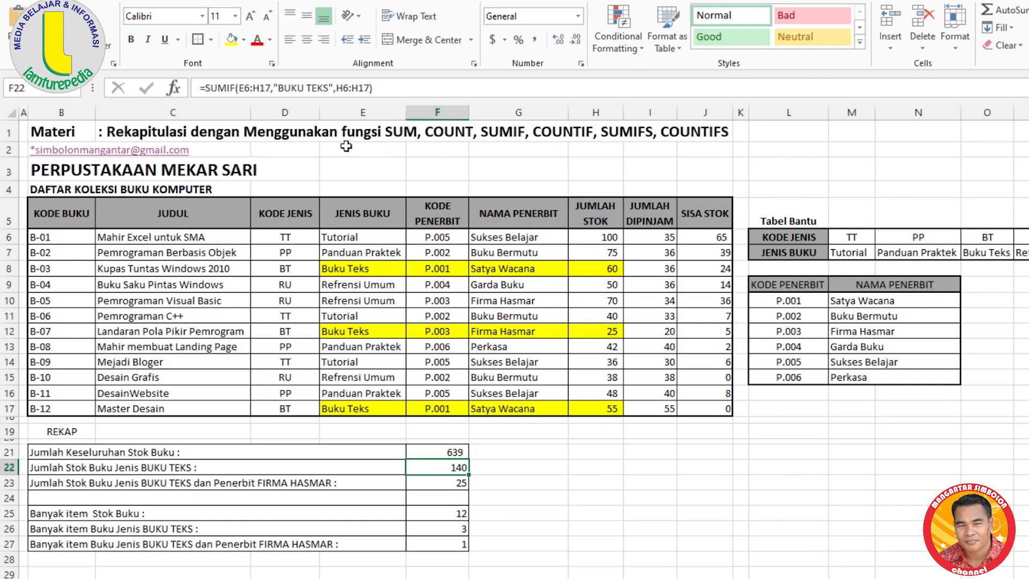
left_click(617, 496)
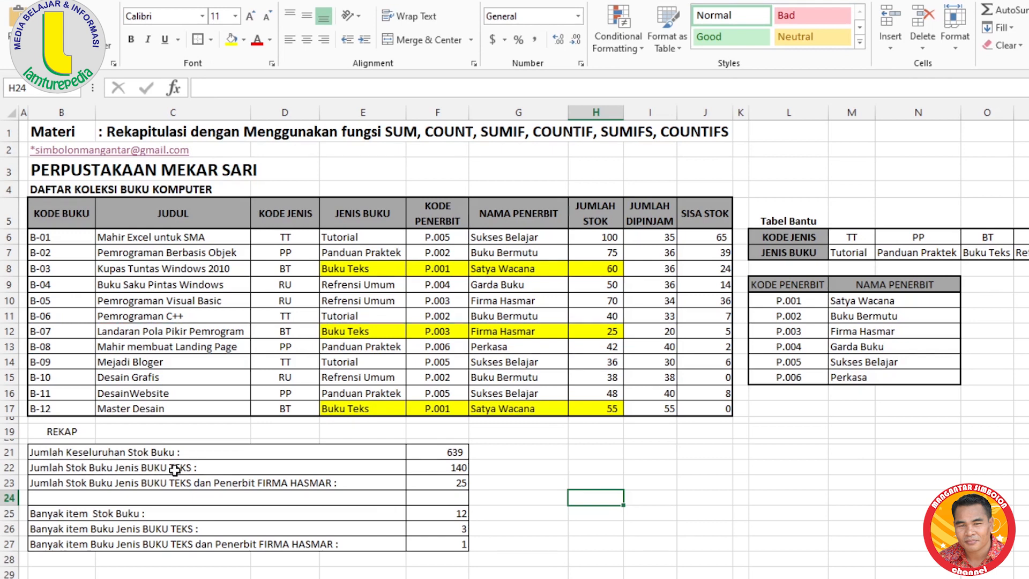
Replace every "BUKU TEKS" with "TUTORIAL" in the labels and formulas of the REKAP table B21:F27
left_click(43, 452)
left_click(64, 459)
left_click(47, 453)
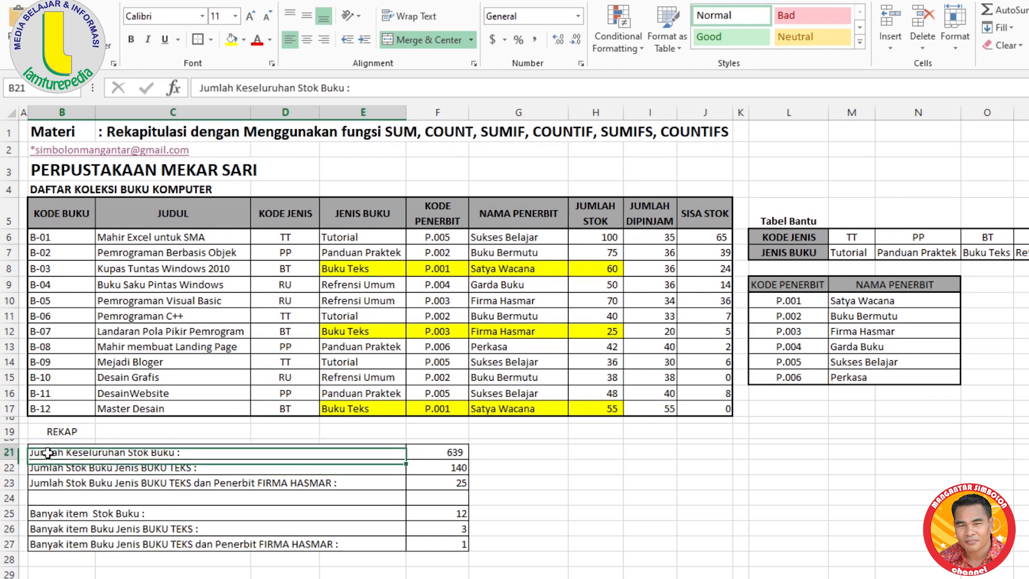
mouse_move(48, 452)
left_mouse_down()
mouse_move(427, 467)
mouse_move(432, 549)
left_mouse_up()
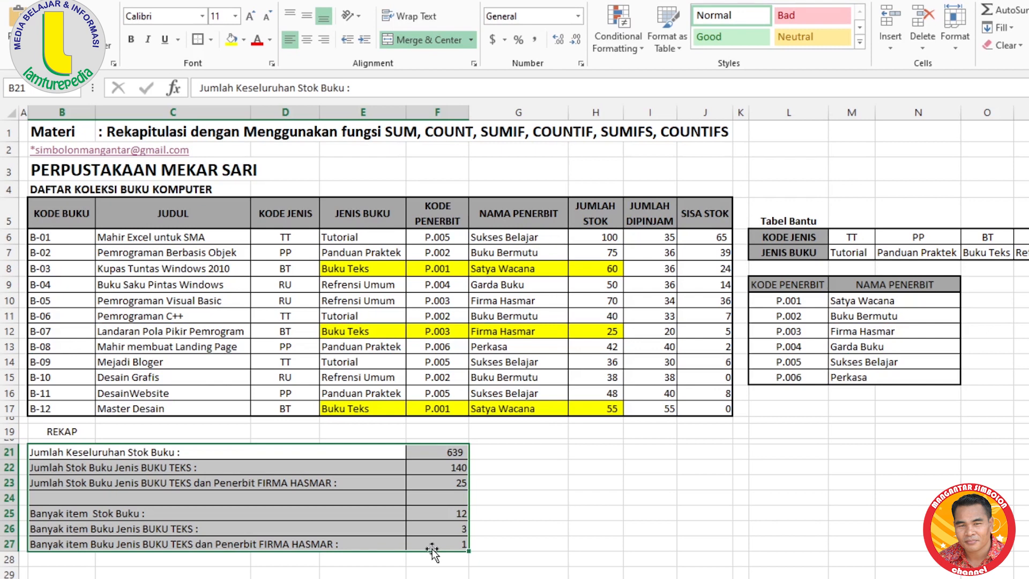
key("ctrl+h")
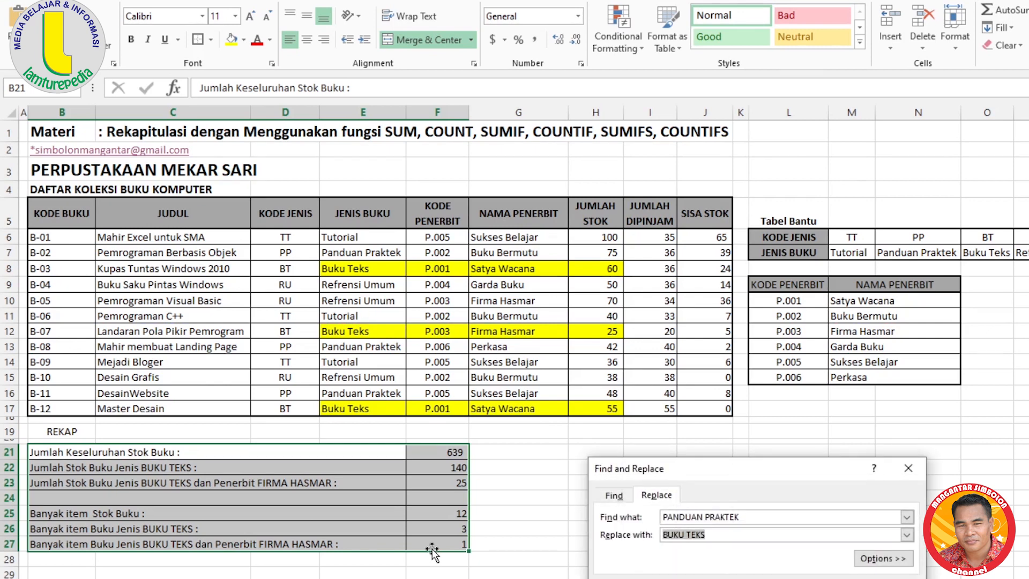
left_click_drag(716, 467, 657, 358)
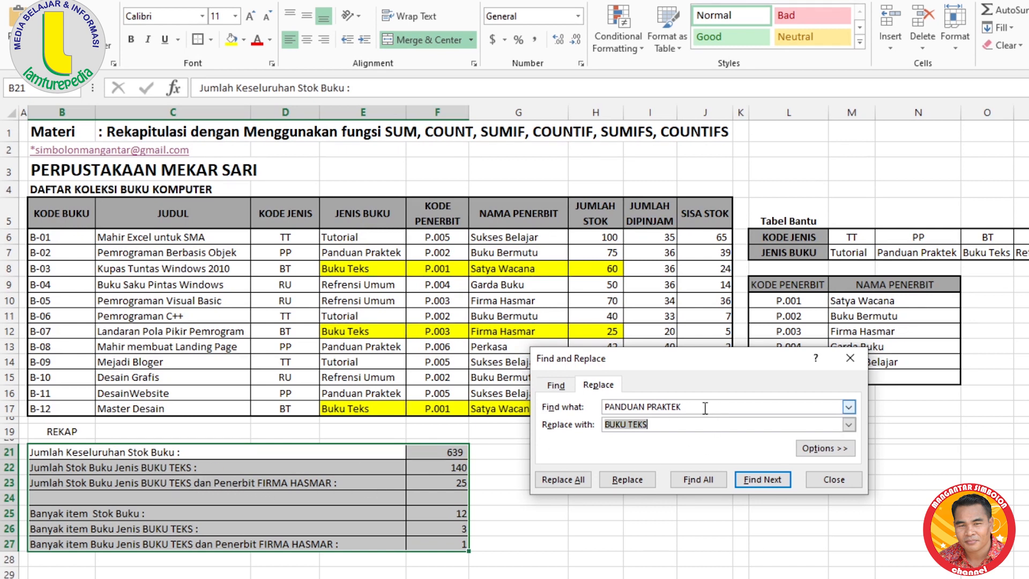
left_click_drag(705, 407, 600, 408)
type("BUKU TEKS")
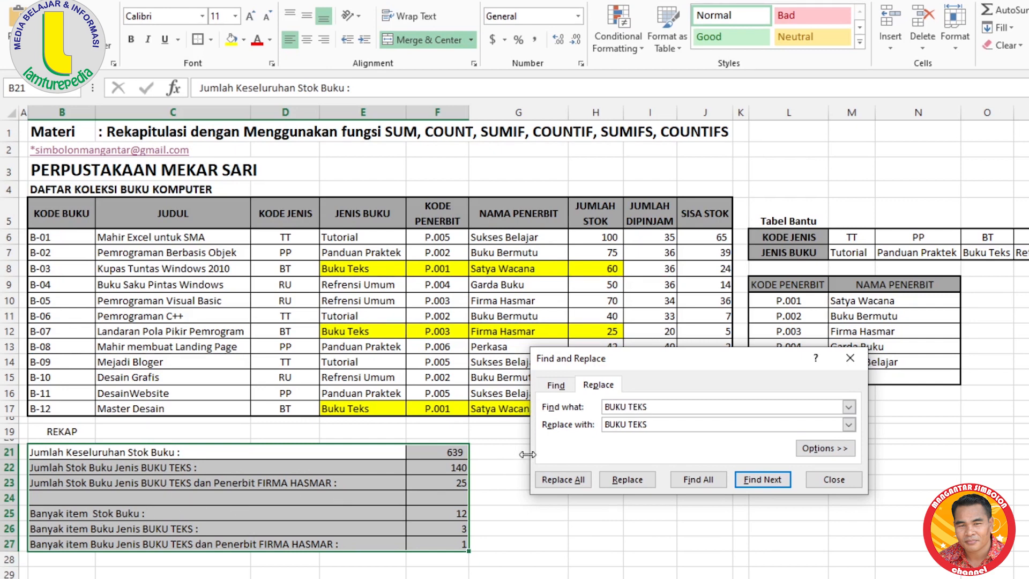
left_click_drag(664, 425, 581, 429)
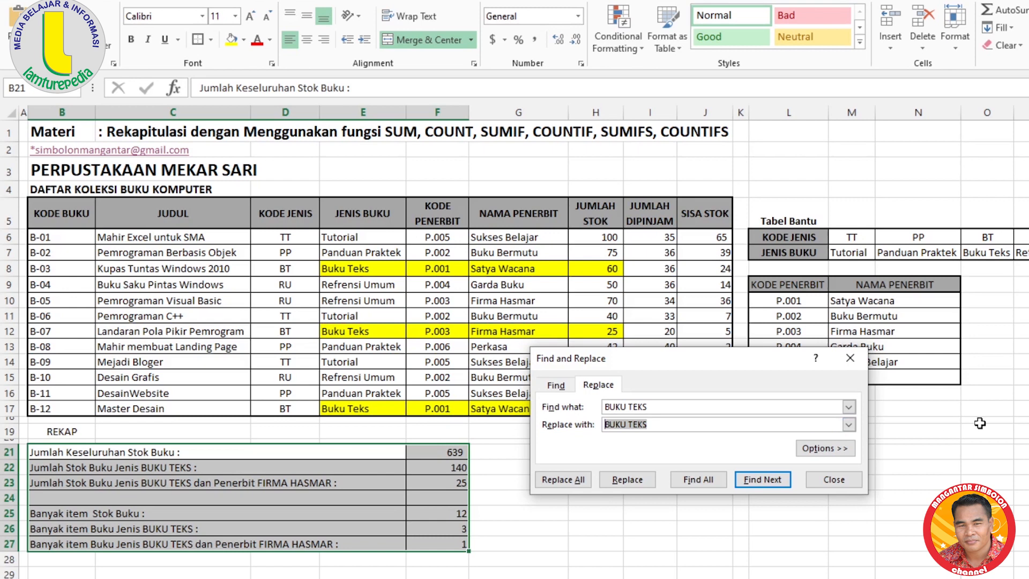
type("TUTORIAL")
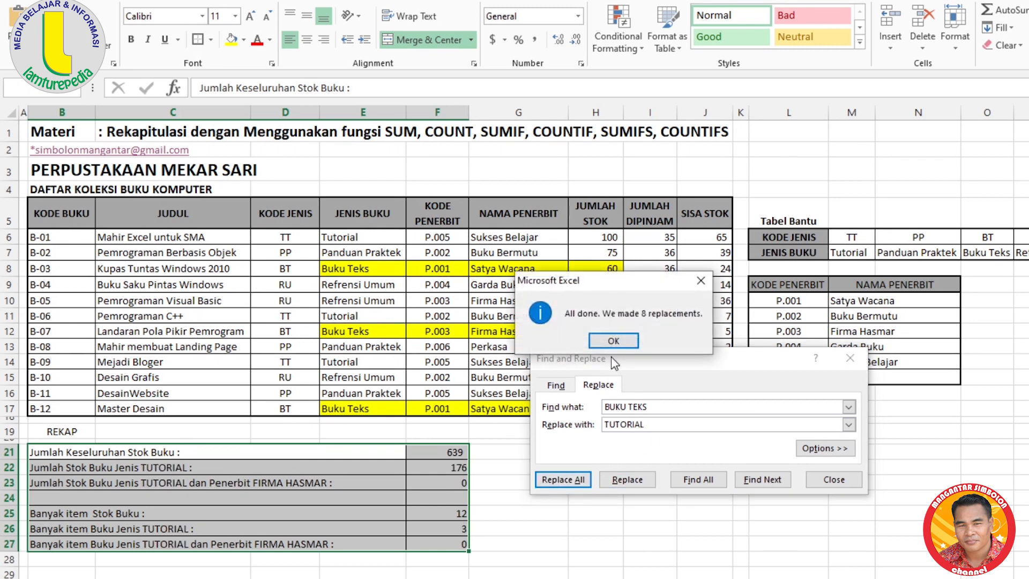
left_click(613, 339)
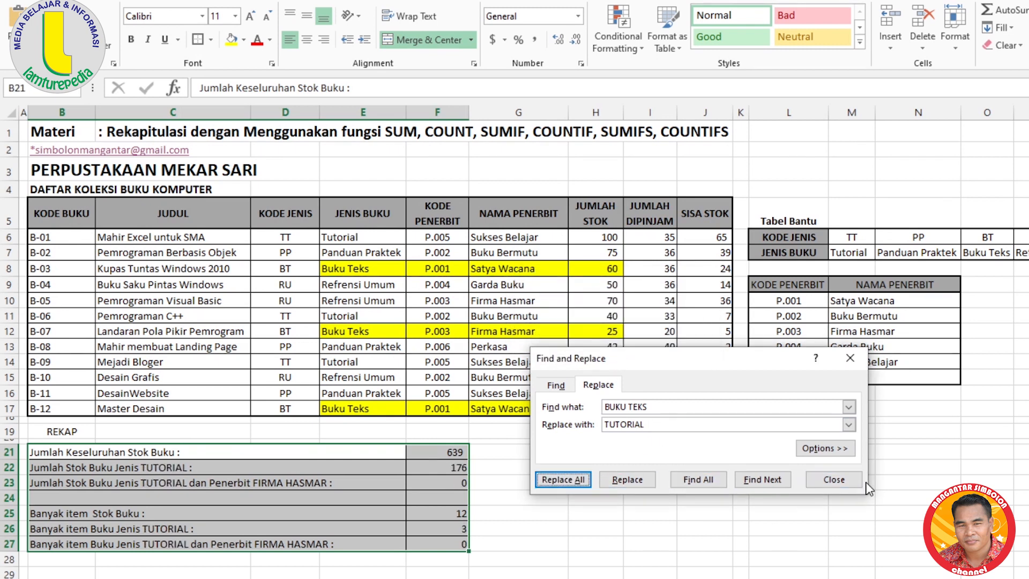
left_click(833, 479)
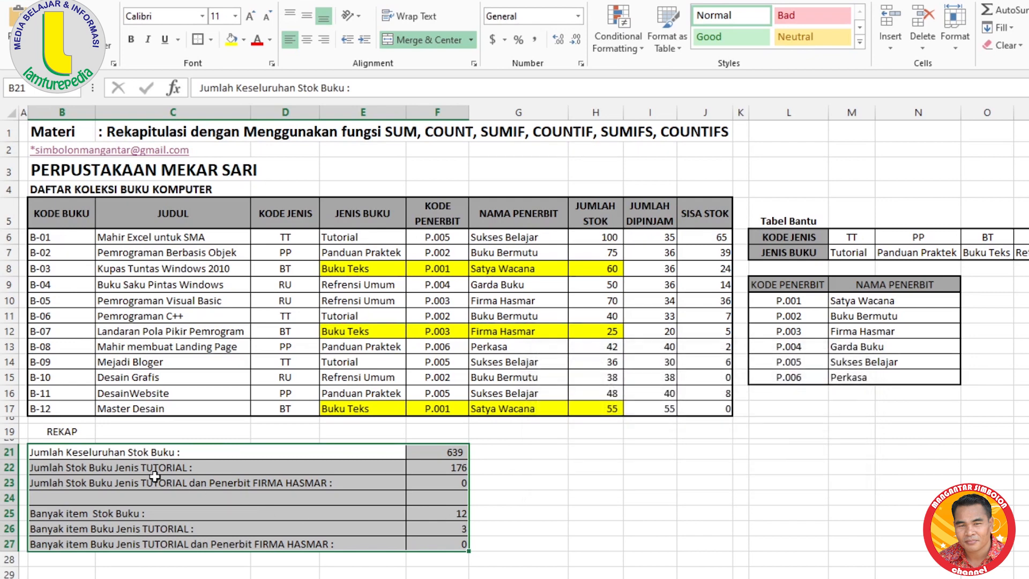
Clear the yellow fill from the book data in E6:H17
left_click(54, 469)
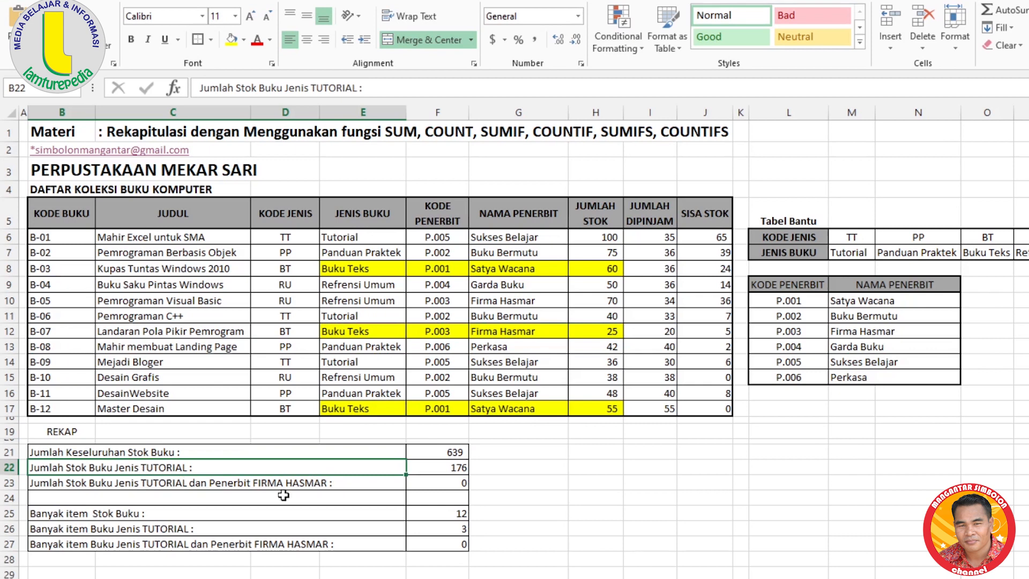
left_click(204, 484)
left_click(39, 468)
left_click_drag(340, 236, 602, 407)
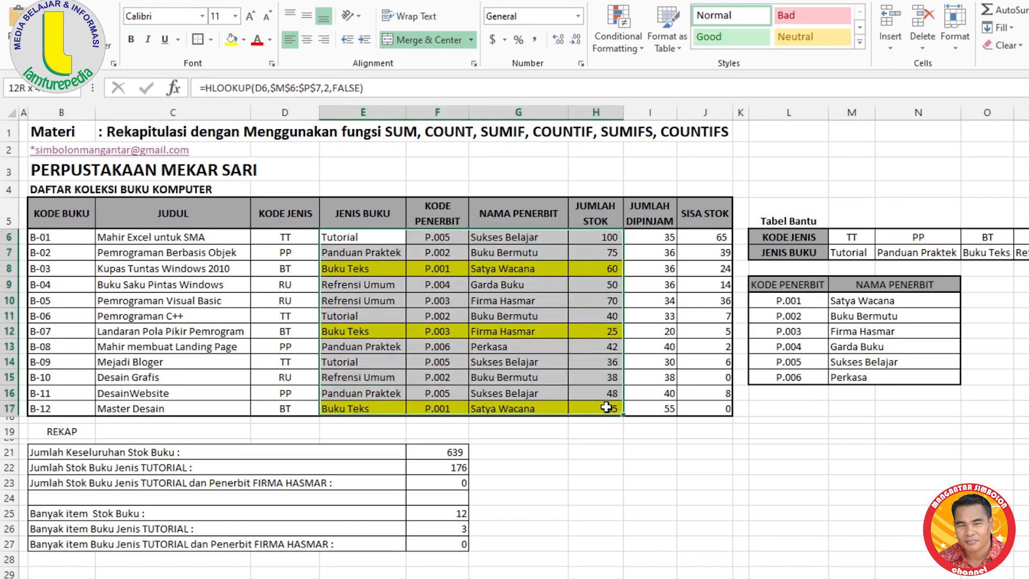
left_click(244, 39)
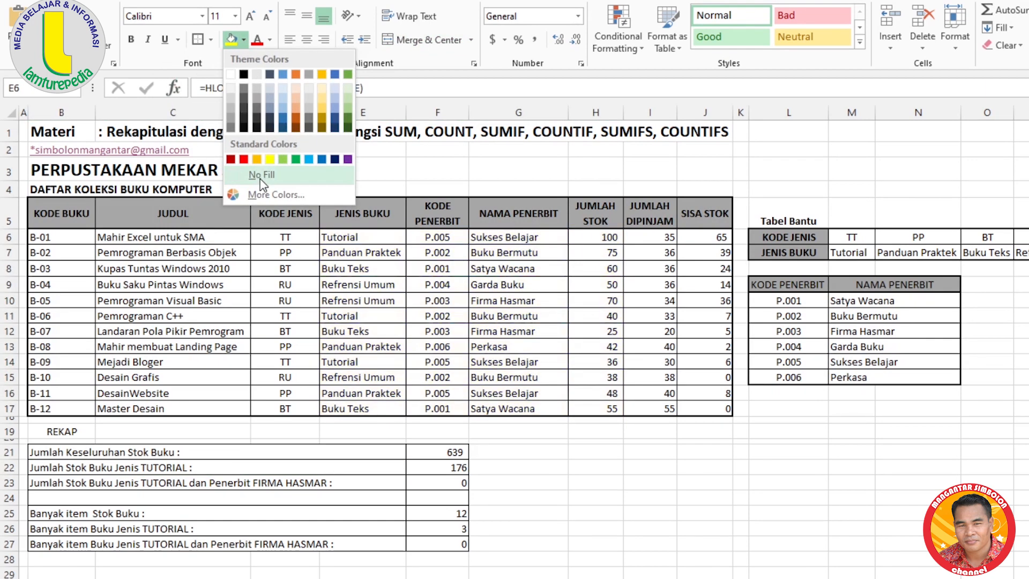
left_click(262, 176)
left_click(368, 282)
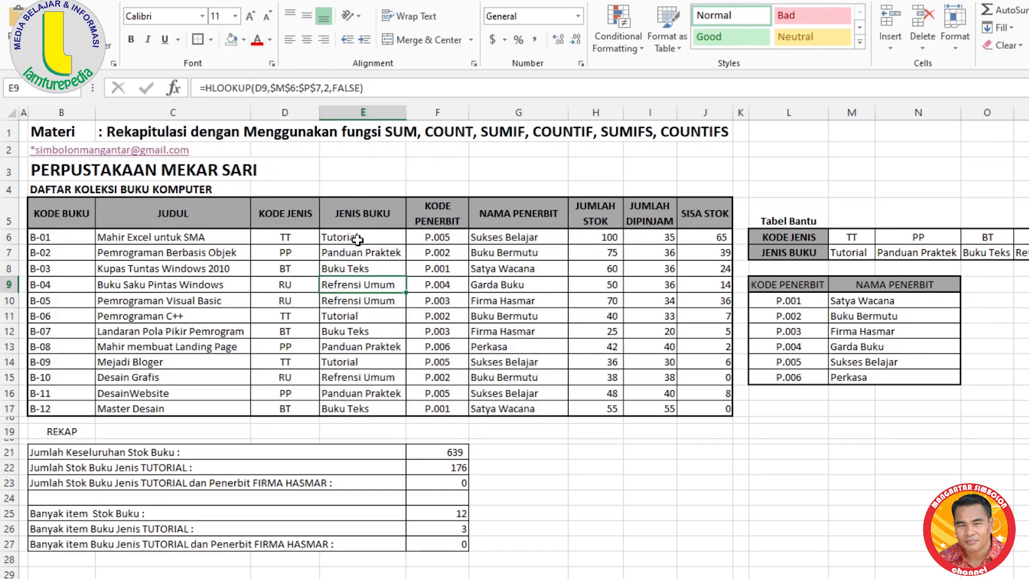
Highlight the Tutorial entries in E6:H6, E11:H11 and E14:H14 with a yellow fill
left_click_drag(358, 240, 590, 238)
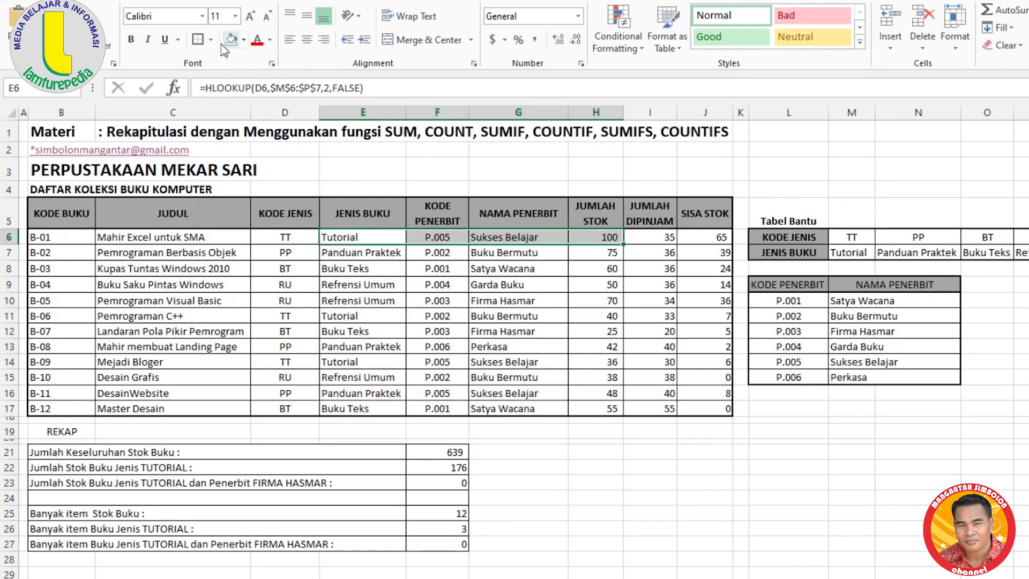
left_click(244, 39)
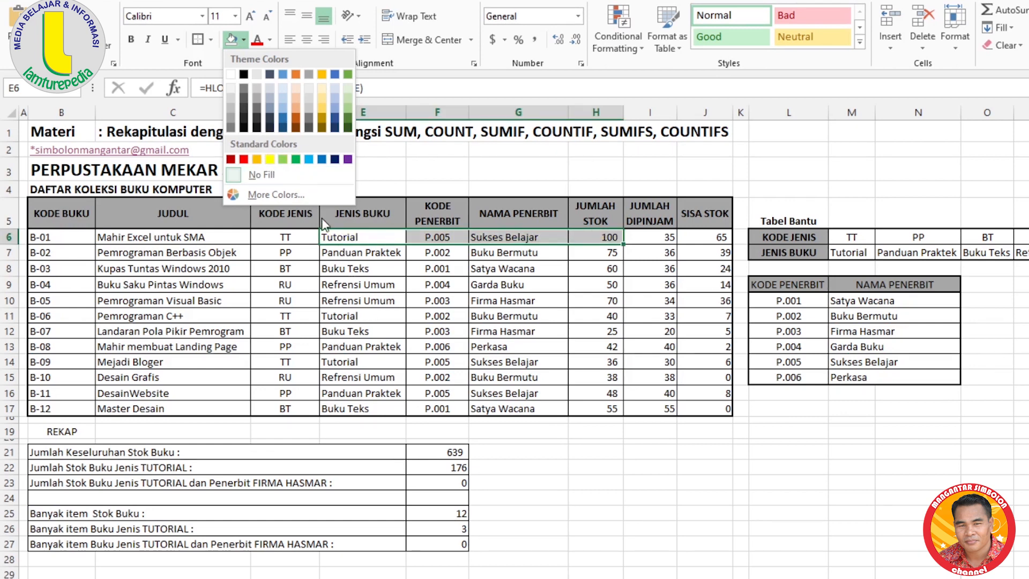
left_click(270, 159)
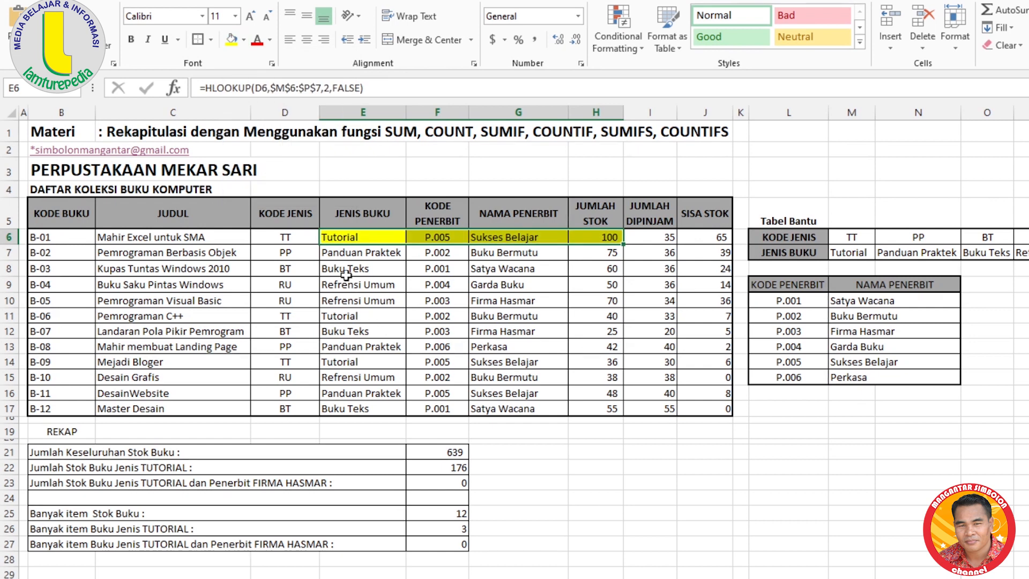
left_click_drag(338, 315, 606, 316)
left_click(231, 39)
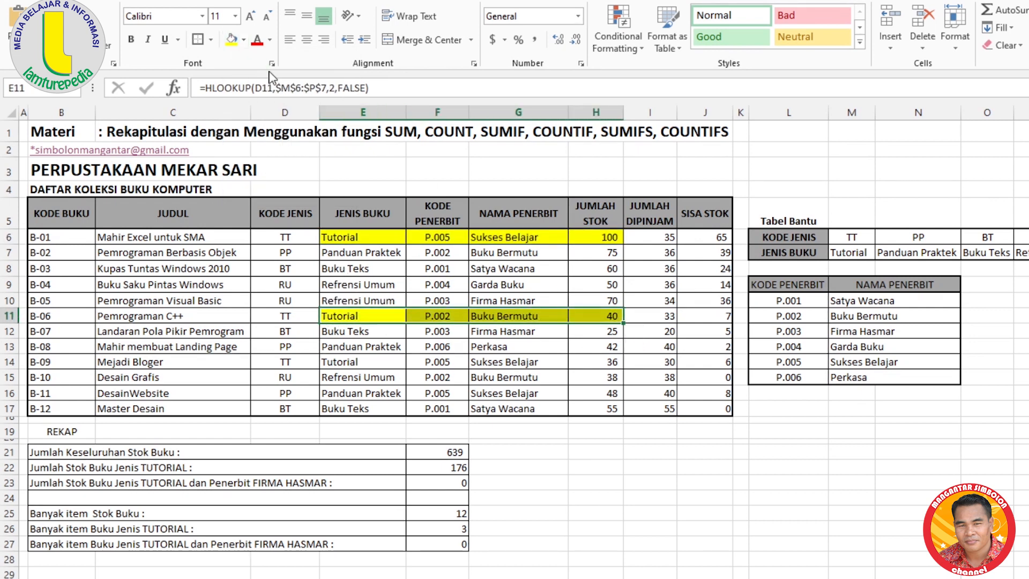
left_click_drag(341, 366, 587, 362)
left_click(232, 39)
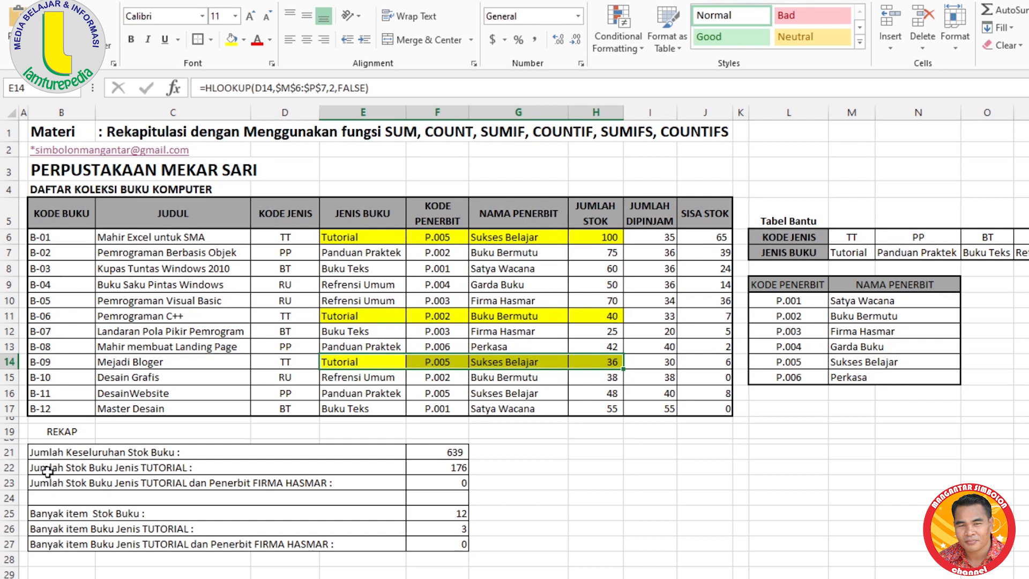
Check the SUMIF result in F22 against the Tutorial stock quantities in H6, H11 and H14
left_click(459, 468)
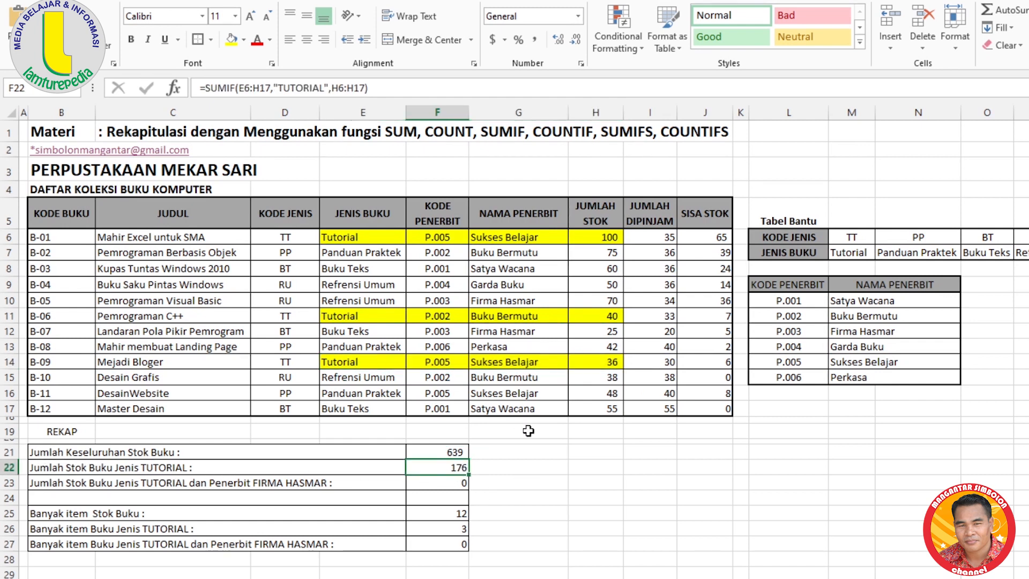
left_click(597, 240)
left_click(599, 316)
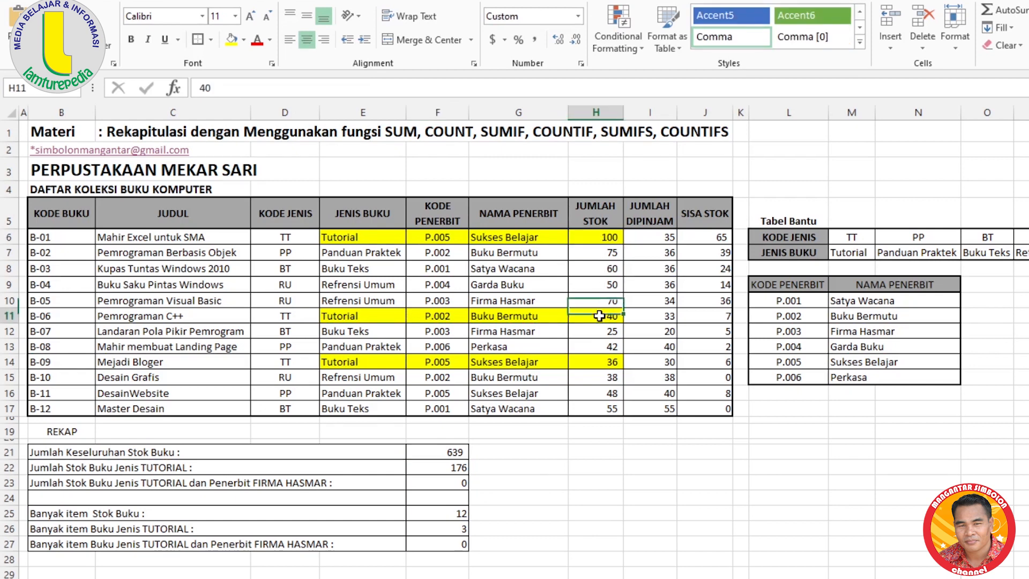
left_click(601, 364)
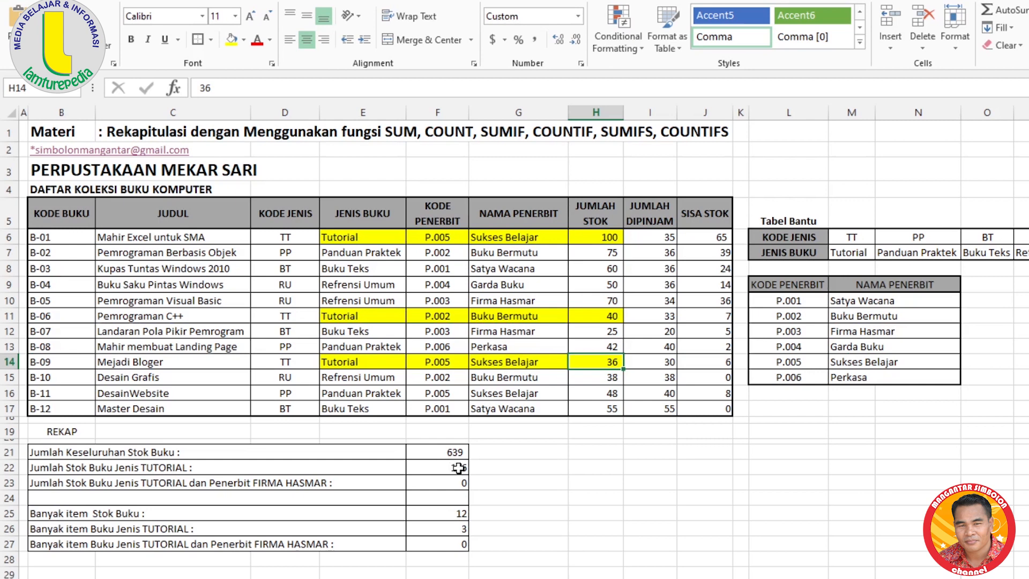
left_click(487, 470)
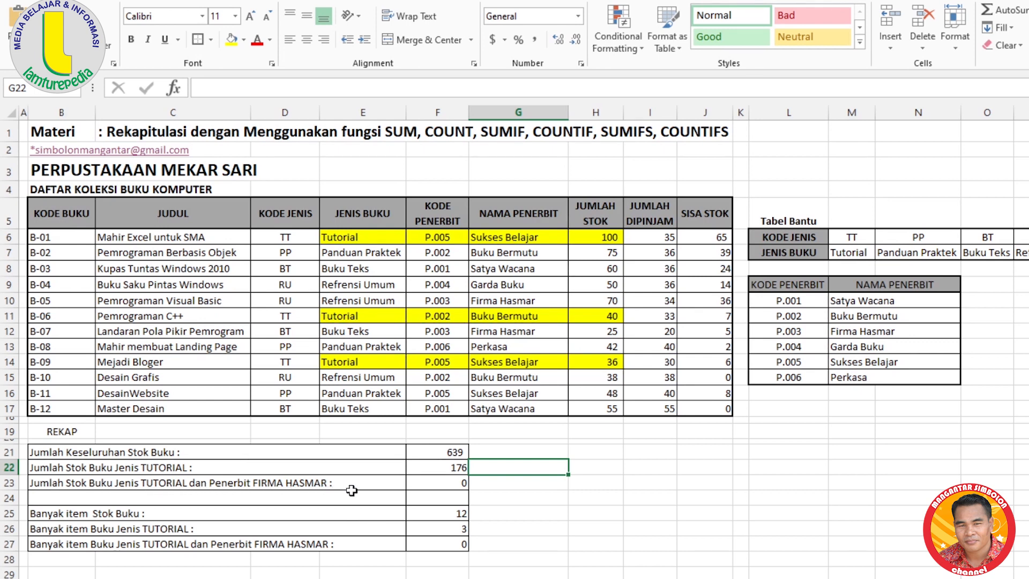
Review the SUMIFS result in F23 and the COUNTIF and COUNTIFS results in F26 and F27 against the highlighted Tutorial rows
left_click(358, 236)
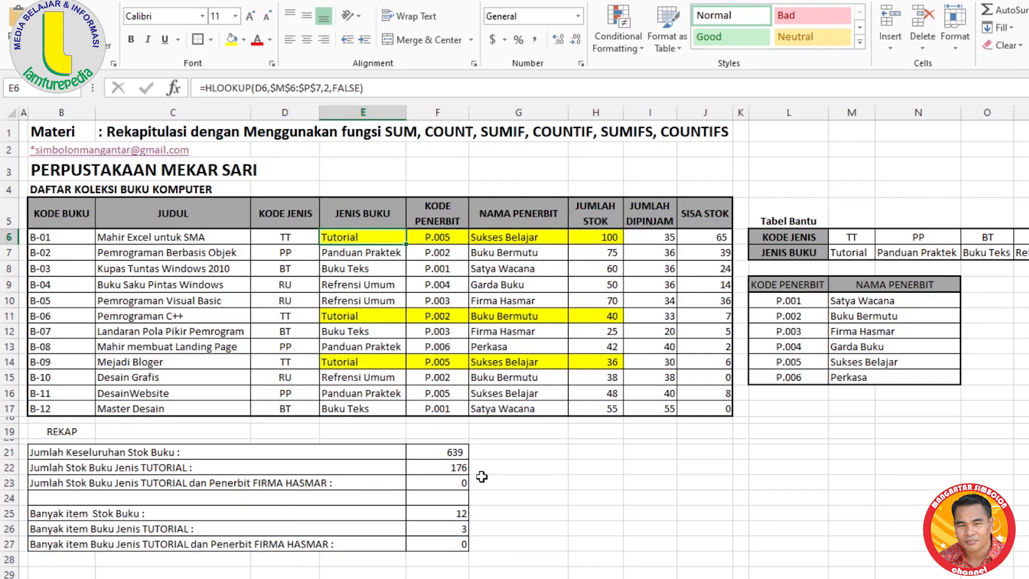
left_click(461, 478)
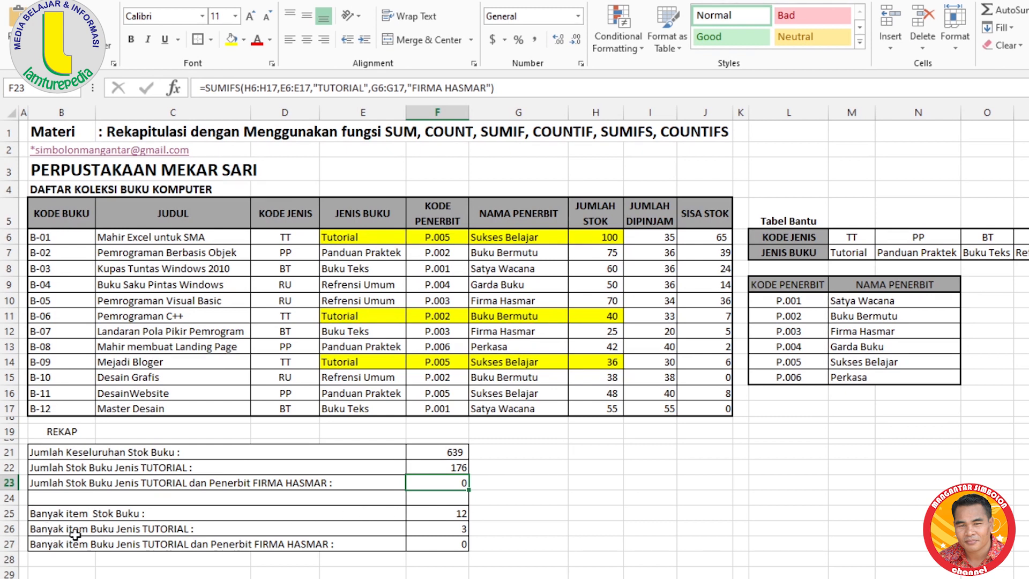
left_click(57, 530)
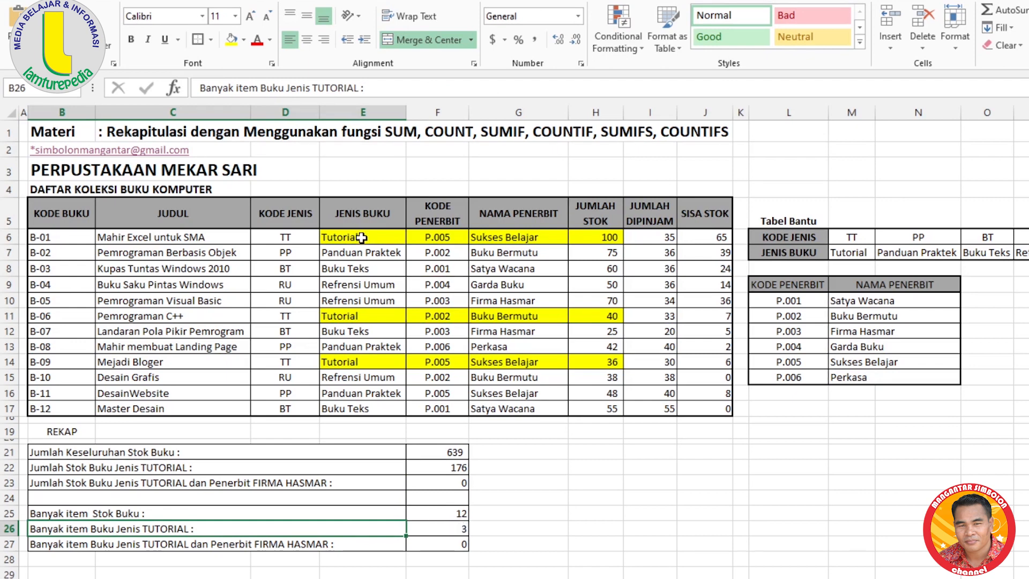
left_click(462, 533)
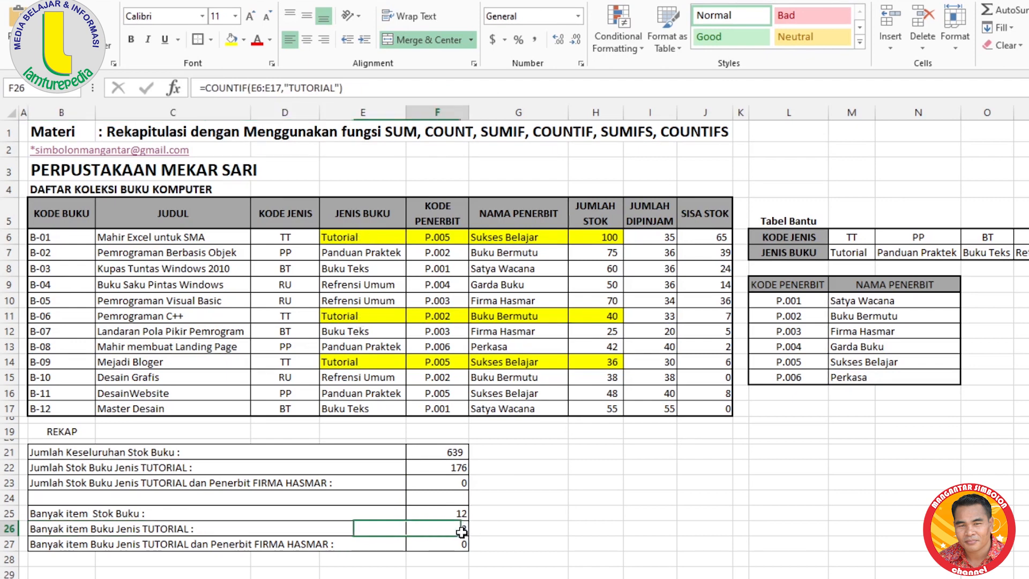
left_click(492, 532)
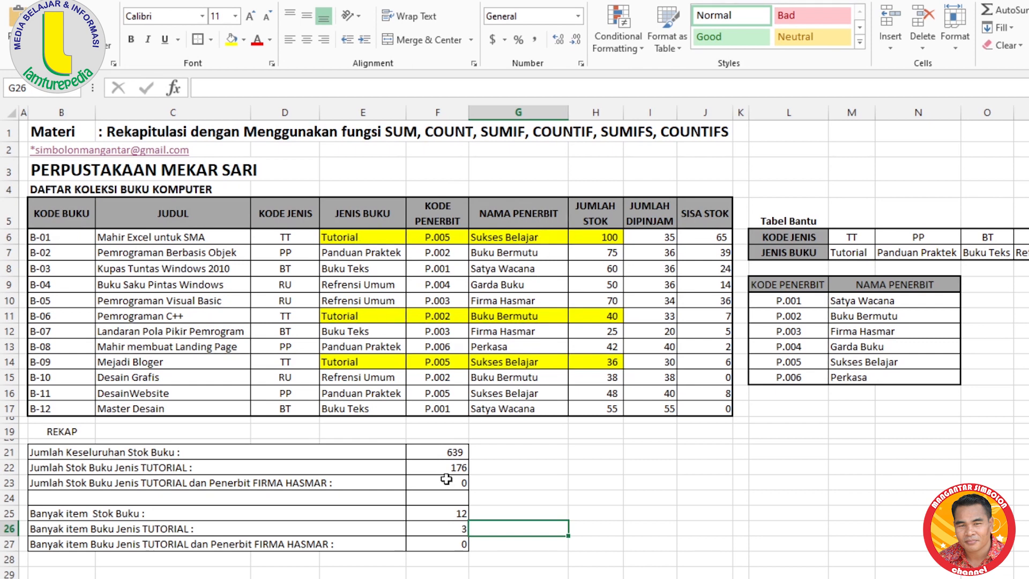
left_click(437, 544)
left_click(585, 514)
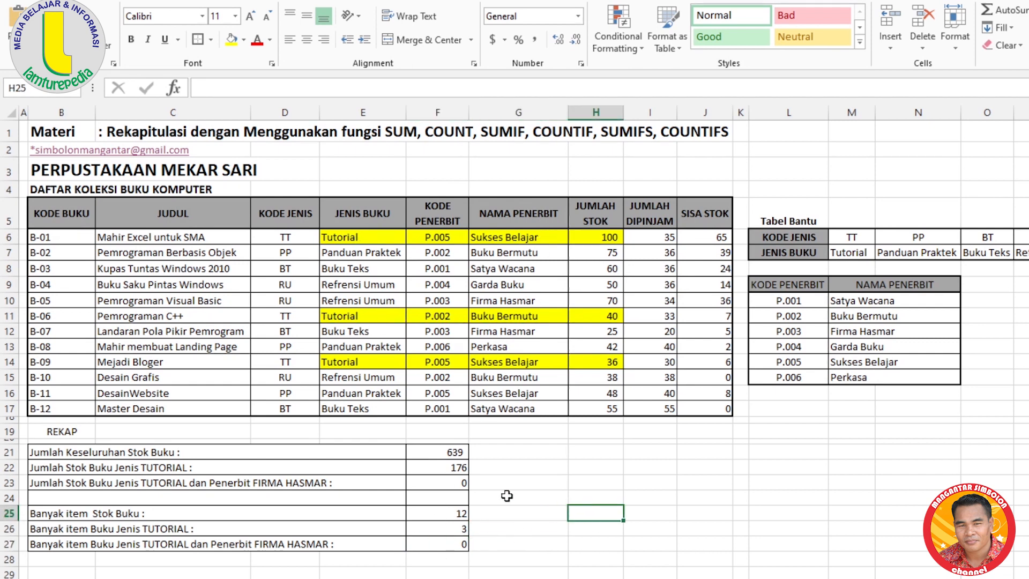
left_click(694, 483)
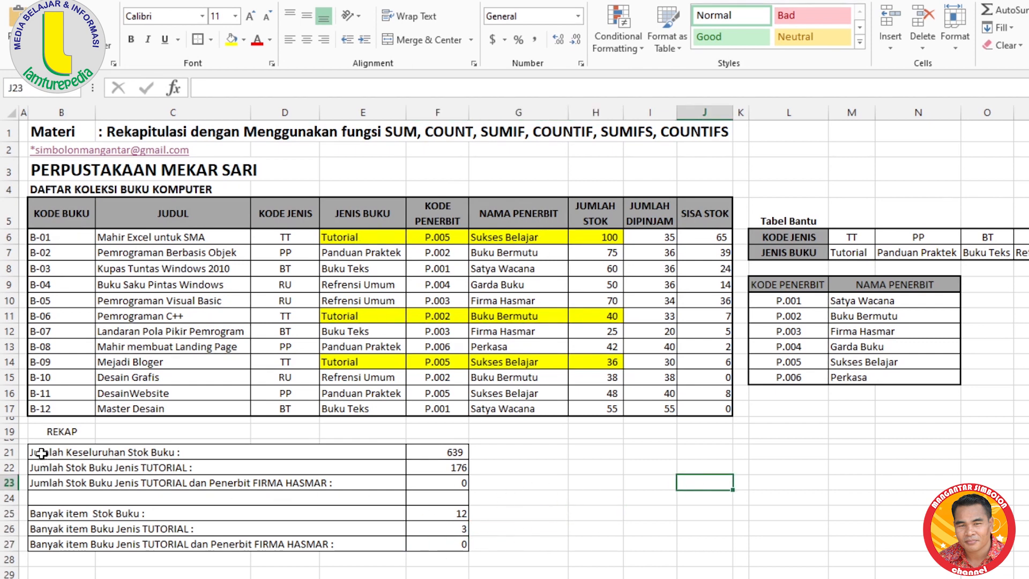
Replace every "FIRMA HASMAR" with "SUKSES BELAJAR" in the labels and formulas of the REKAP table B21:F27
mouse_move(42, 453)
left_mouse_down()
mouse_move(434, 457)
mouse_move(451, 546)
left_mouse_up()
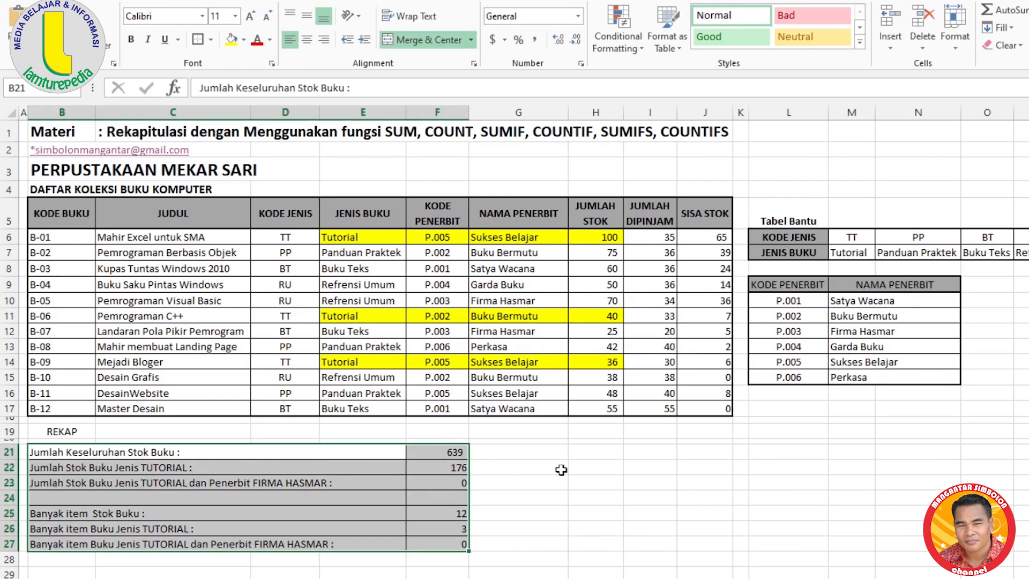
key("ctrl+h")
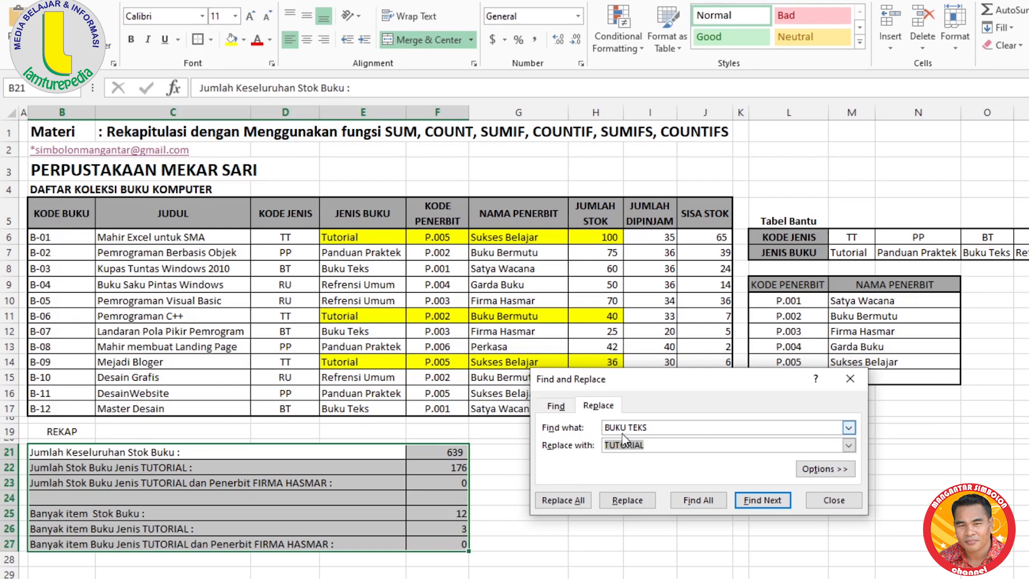
left_click(650, 427)
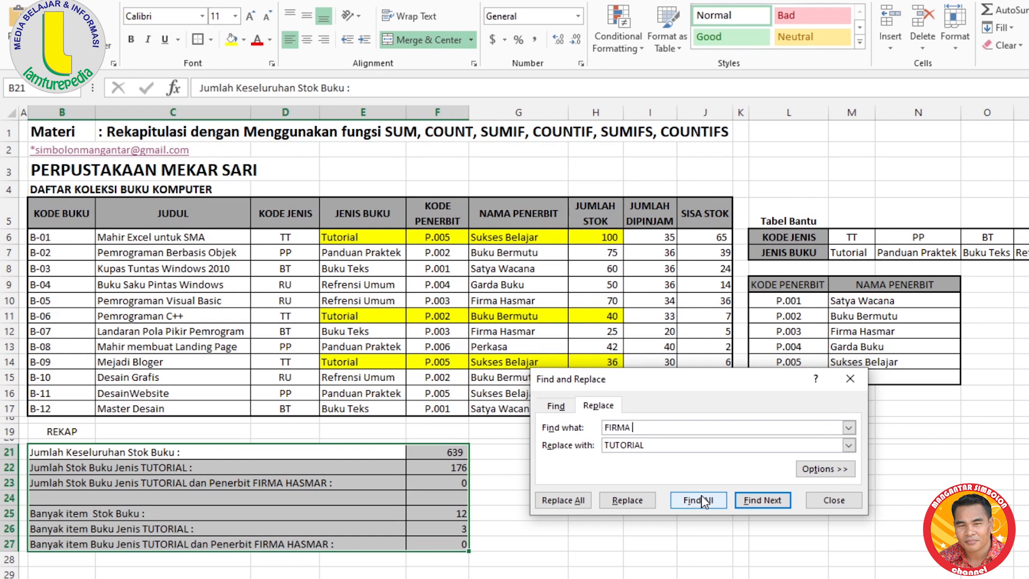
type("MAR")
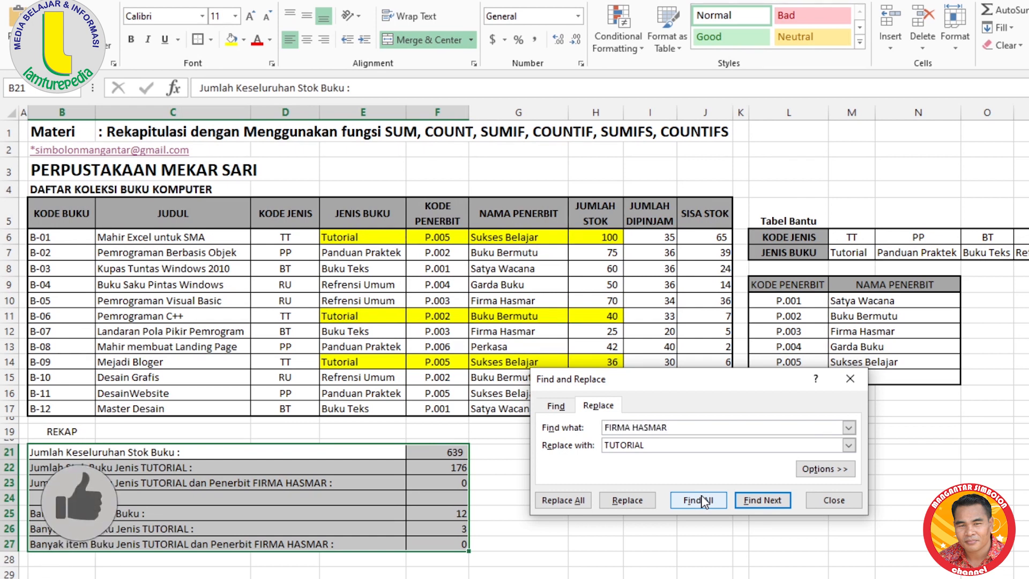
double_click(669, 446)
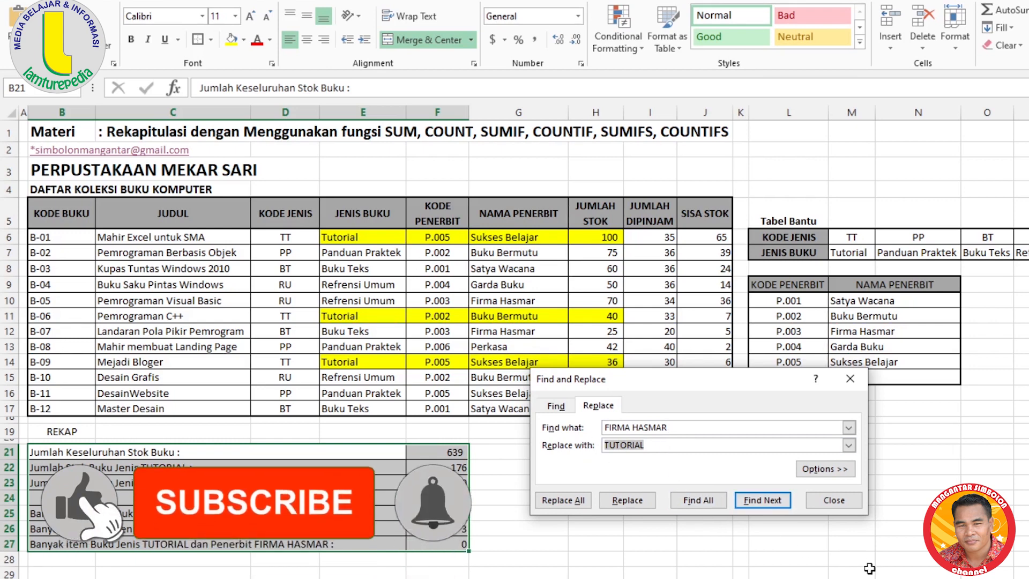
type("SUKS")
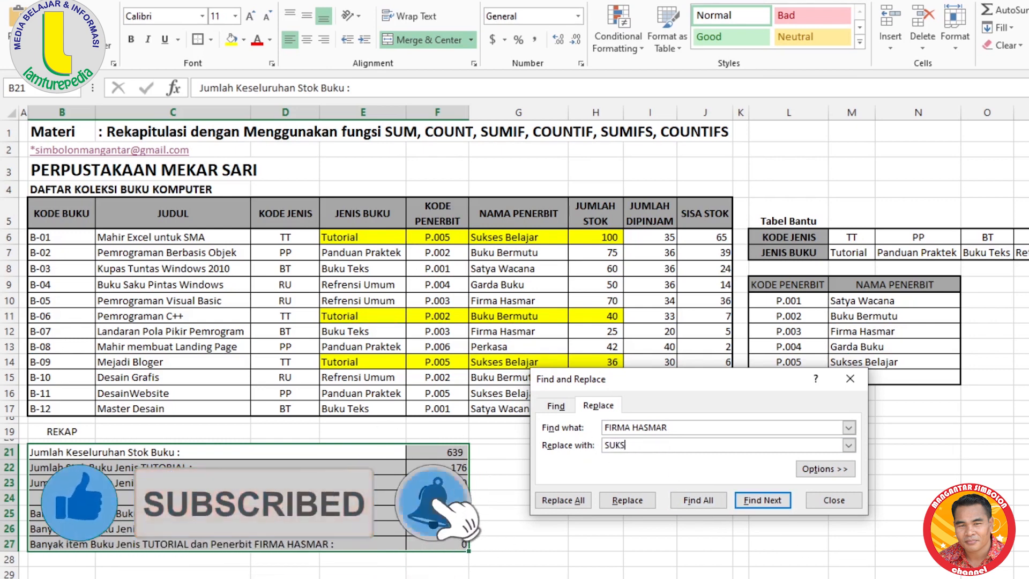
type("ES BELAJA")
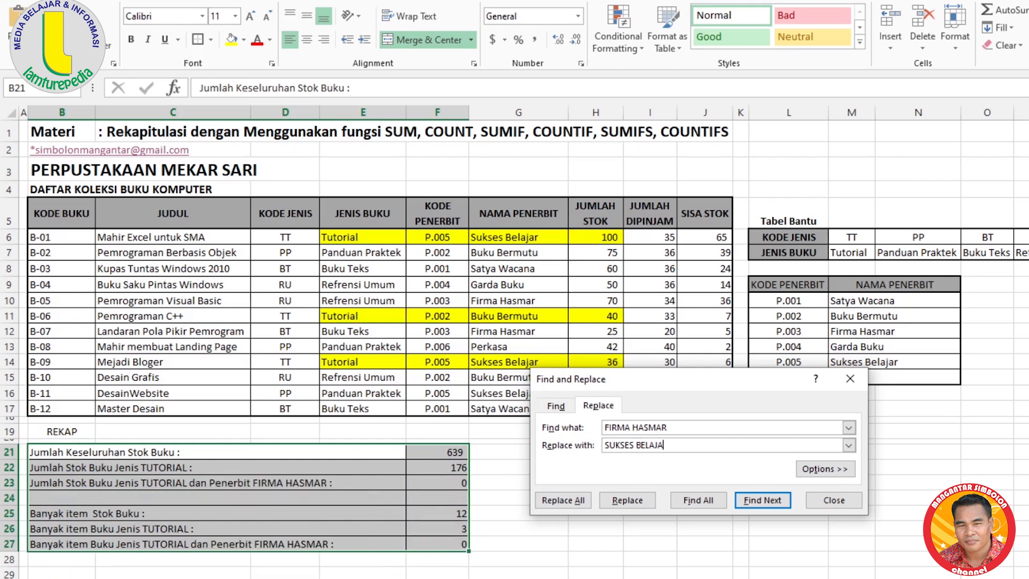
type("R")
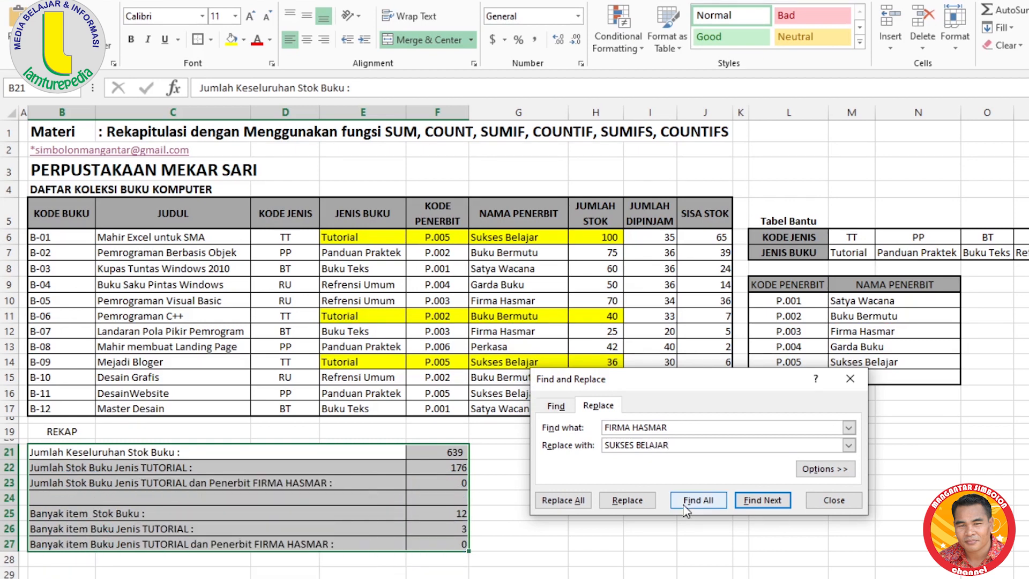
left_click(566, 500)
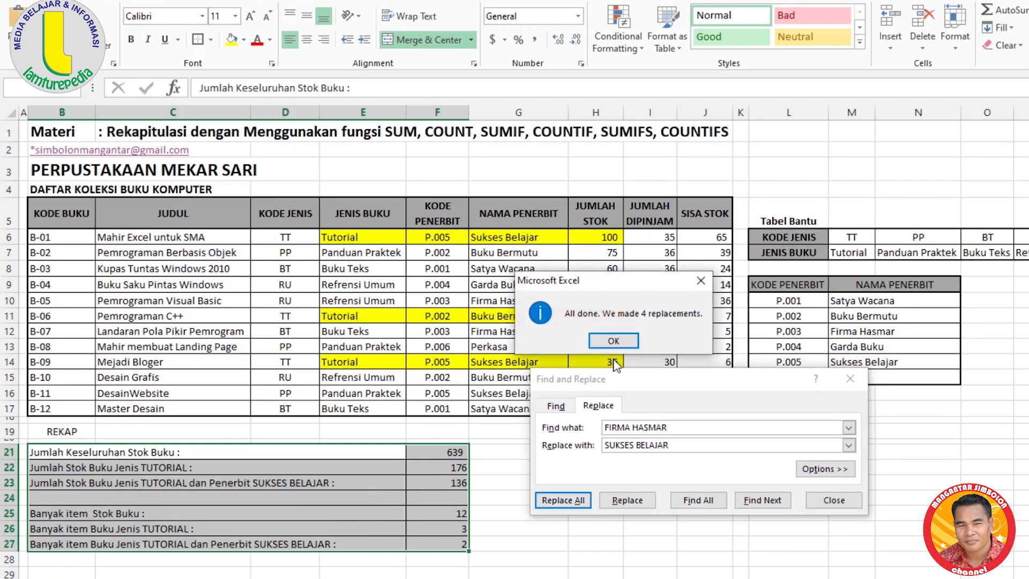
left_click(616, 341)
left_click(832, 500)
left_click(592, 577)
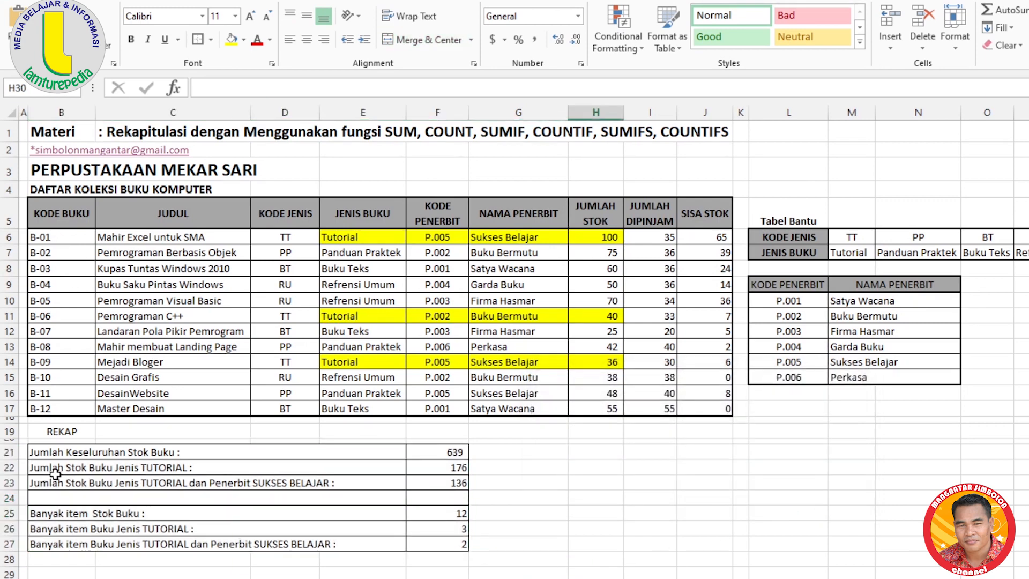
Check the F22 total and compare the SUMIFS result in F23 with the Sukses Belajar Tutorial stock in H6 and H14
left_click(176, 467)
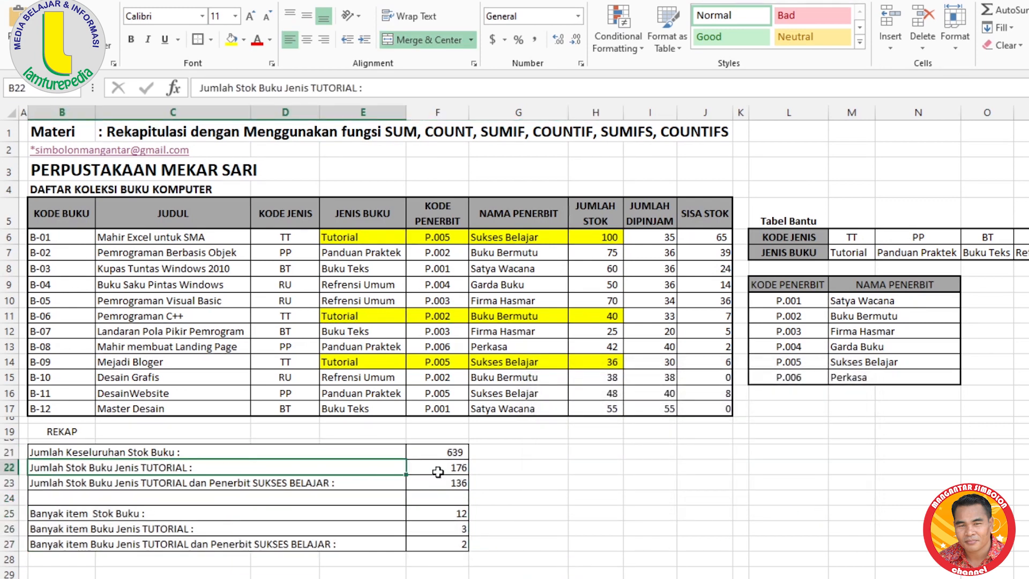
left_click(454, 468)
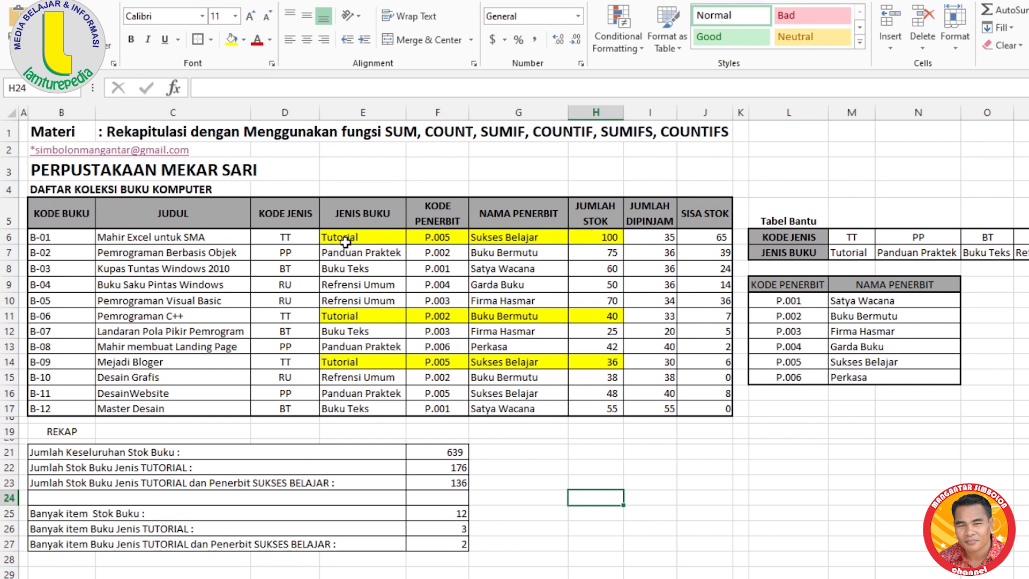
left_click(618, 236)
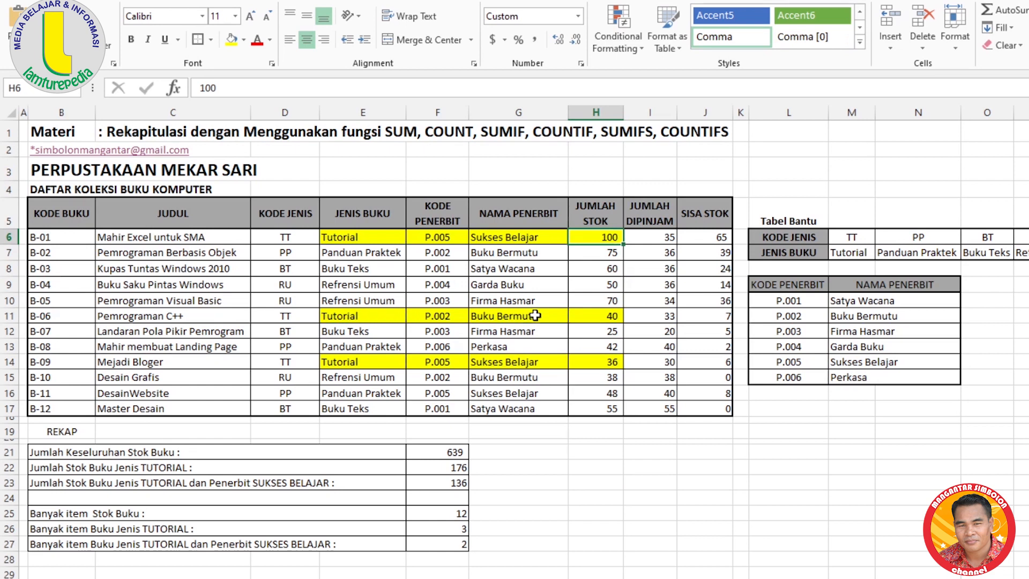
left_click(615, 364)
left_click(595, 240)
left_click(604, 366)
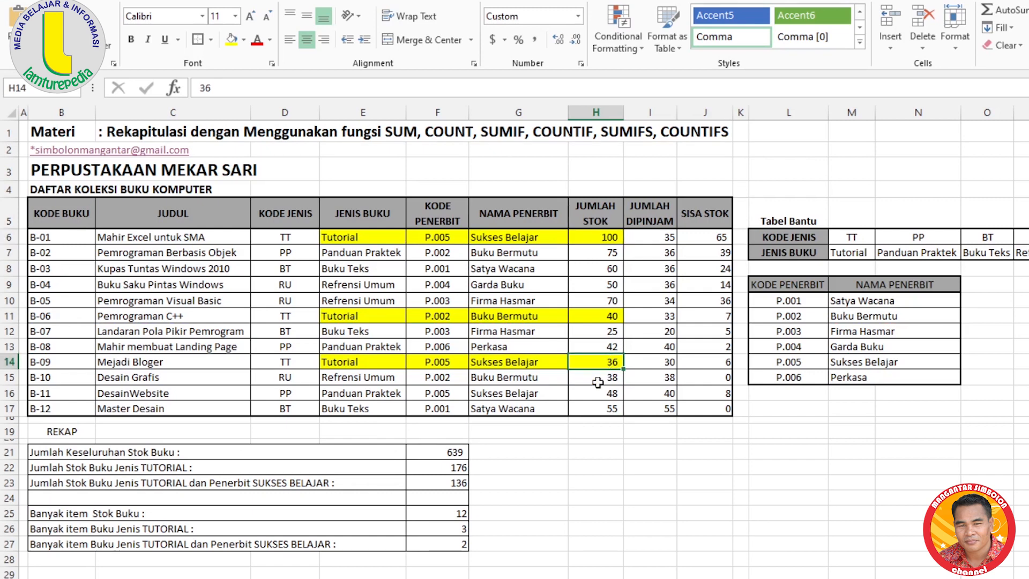
left_click(446, 482)
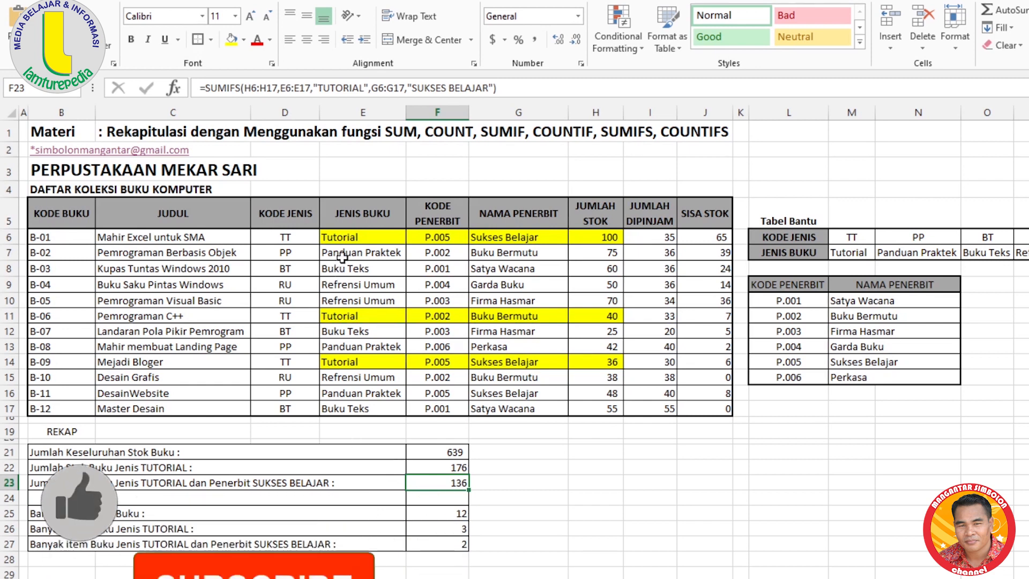
Check the COUNTIFS result in F27 against the Tutorial entries published by Sukses Belajar in rows 6 and 14
left_click(413, 240)
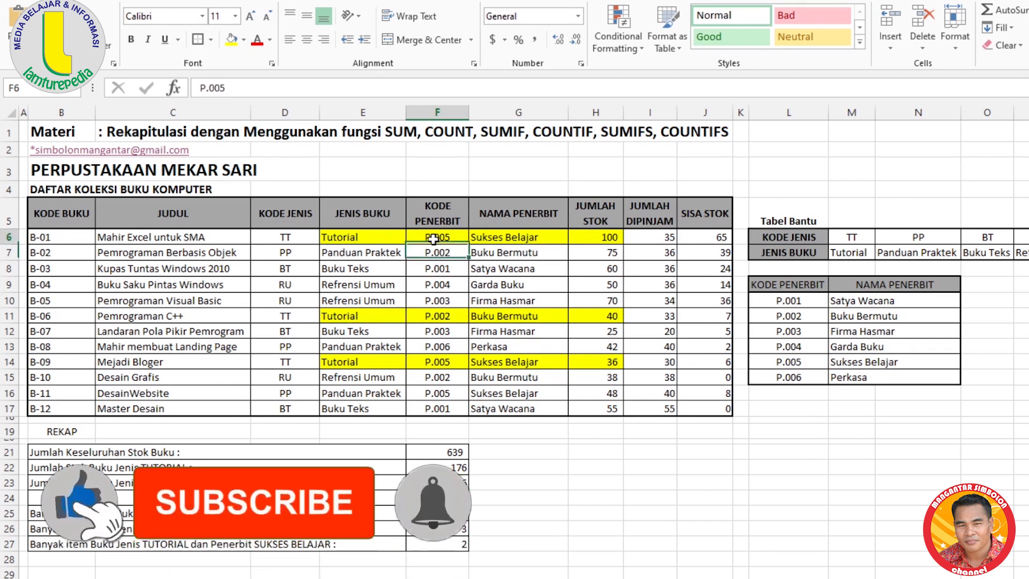
left_click_drag(376, 242, 515, 239)
left_click_drag(370, 362, 501, 365)
left_click(440, 544)
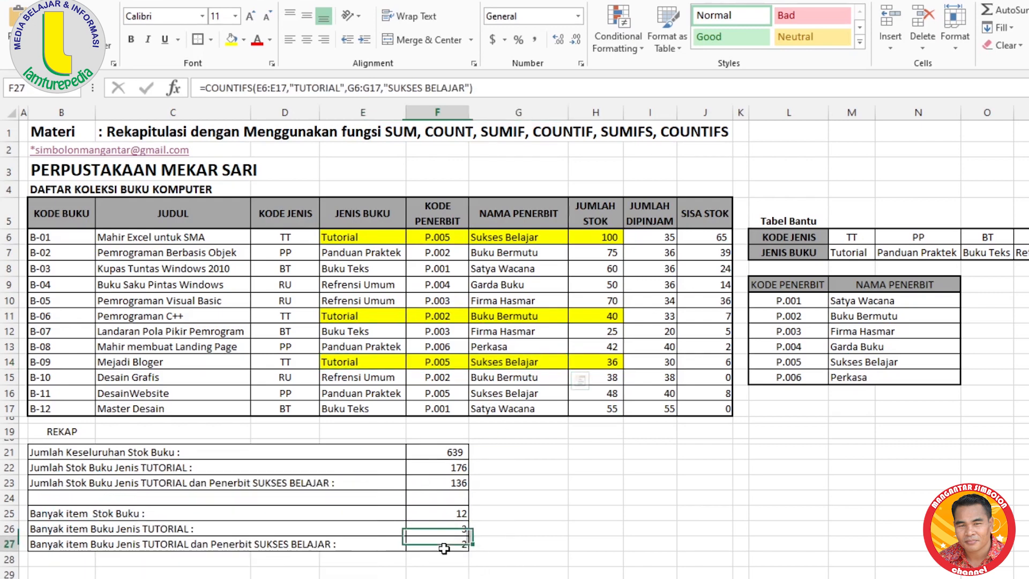
left_click(632, 529)
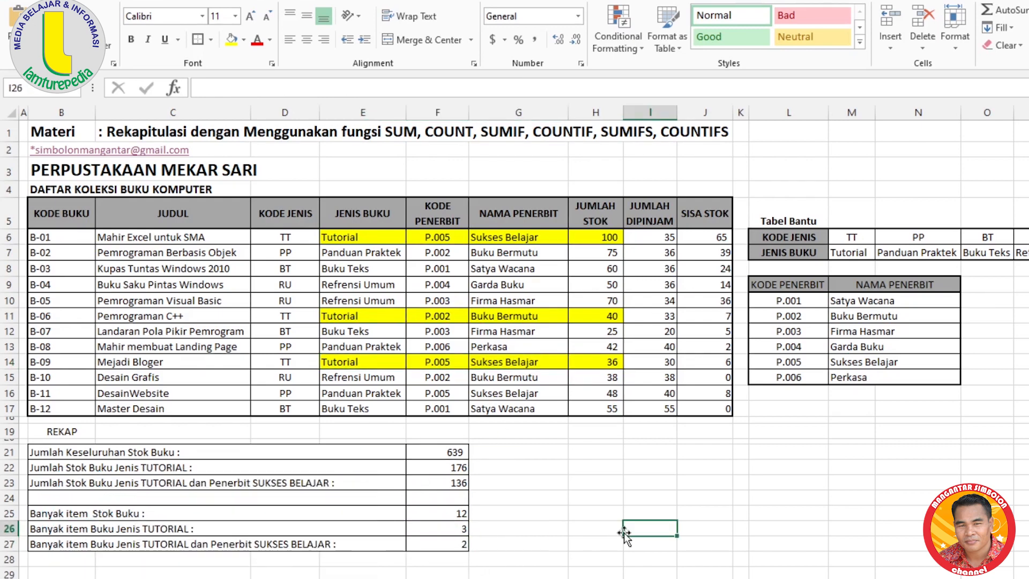
left_click(609, 485)
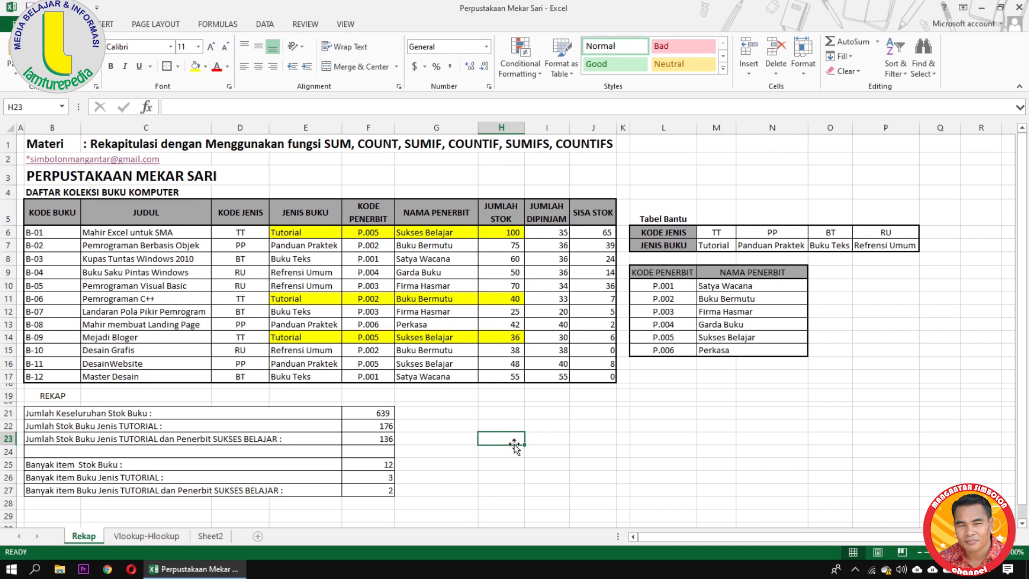